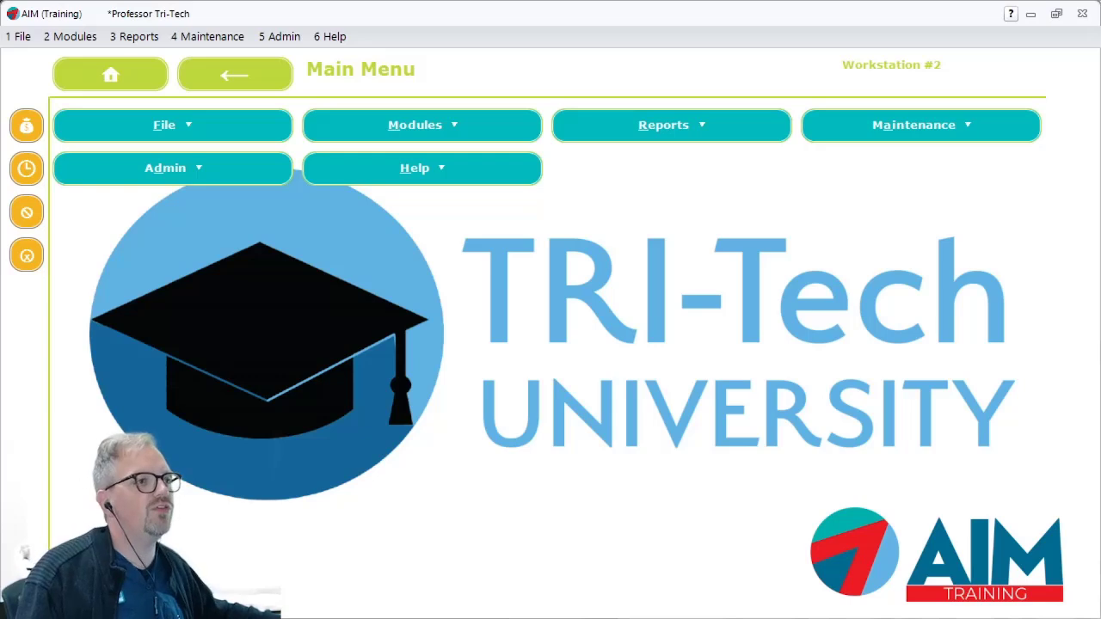
Step: Open the Active-e Setup and select the E-Commerce & API entry in the EDI vendor list
left_click(209, 36)
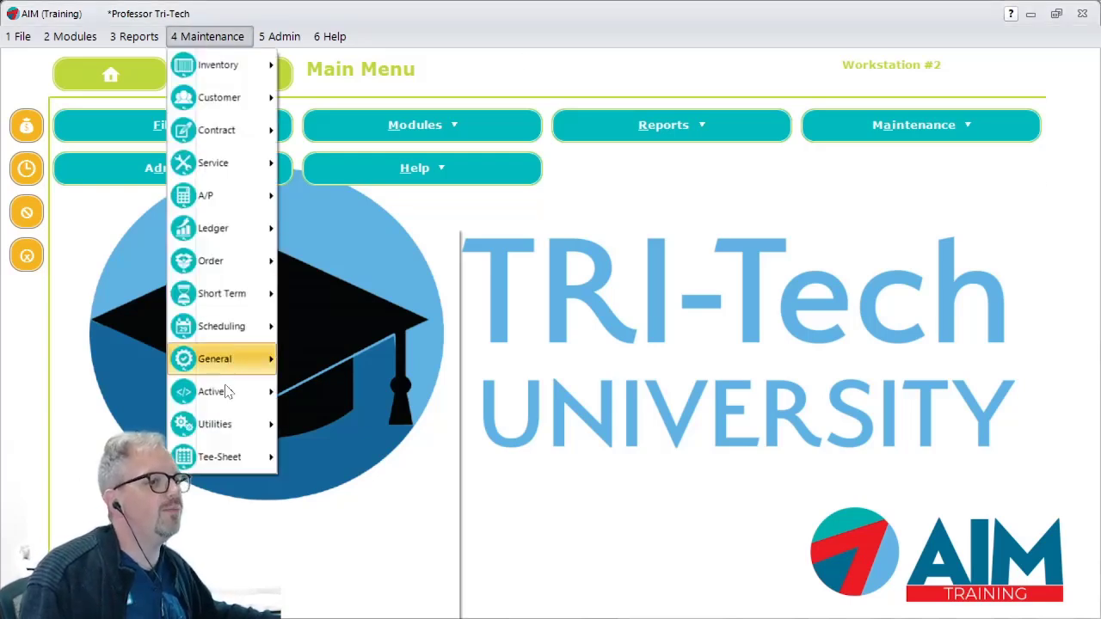
mouse_move(227, 394)
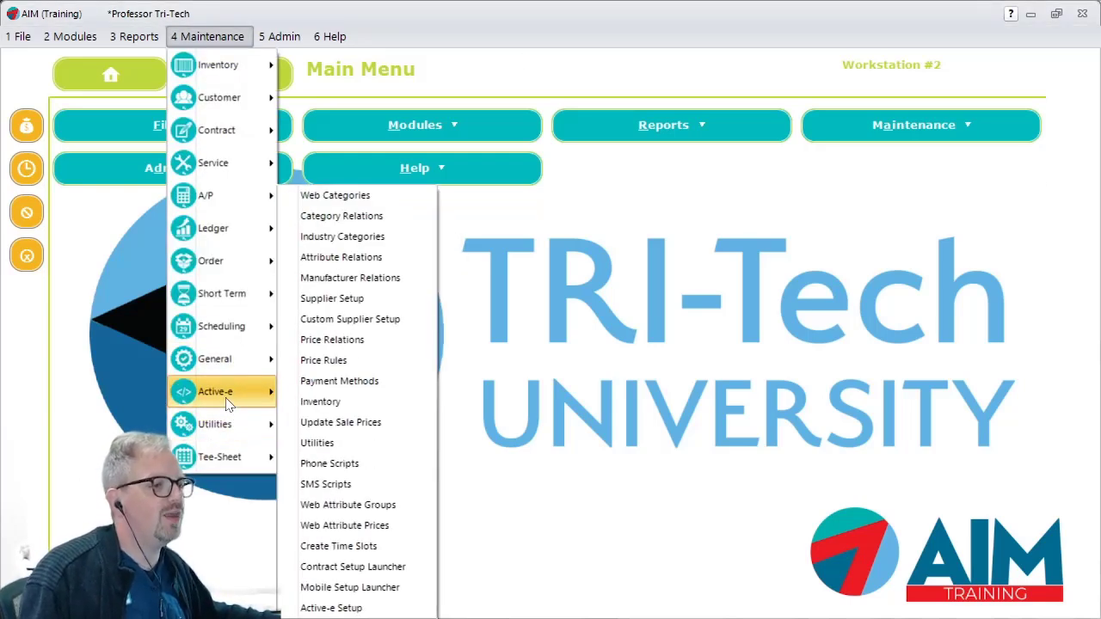
left_click(333, 608)
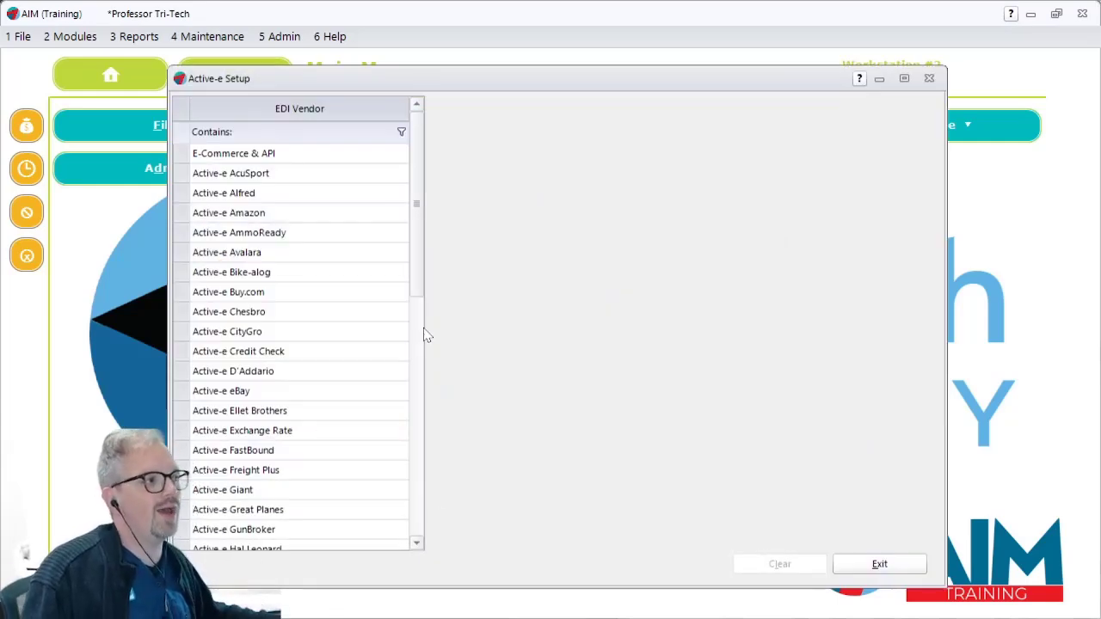
left_click(230, 155)
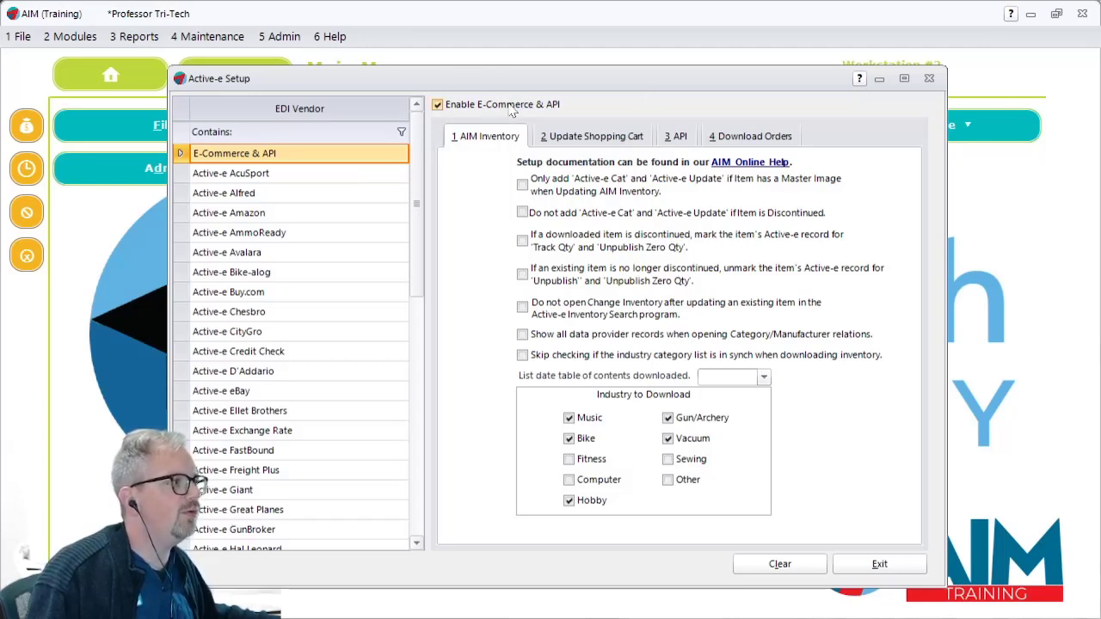
Step: Review the general settings for updating the shopping cart, including the options offered for Shopping Cart Price
left_click(596, 137)
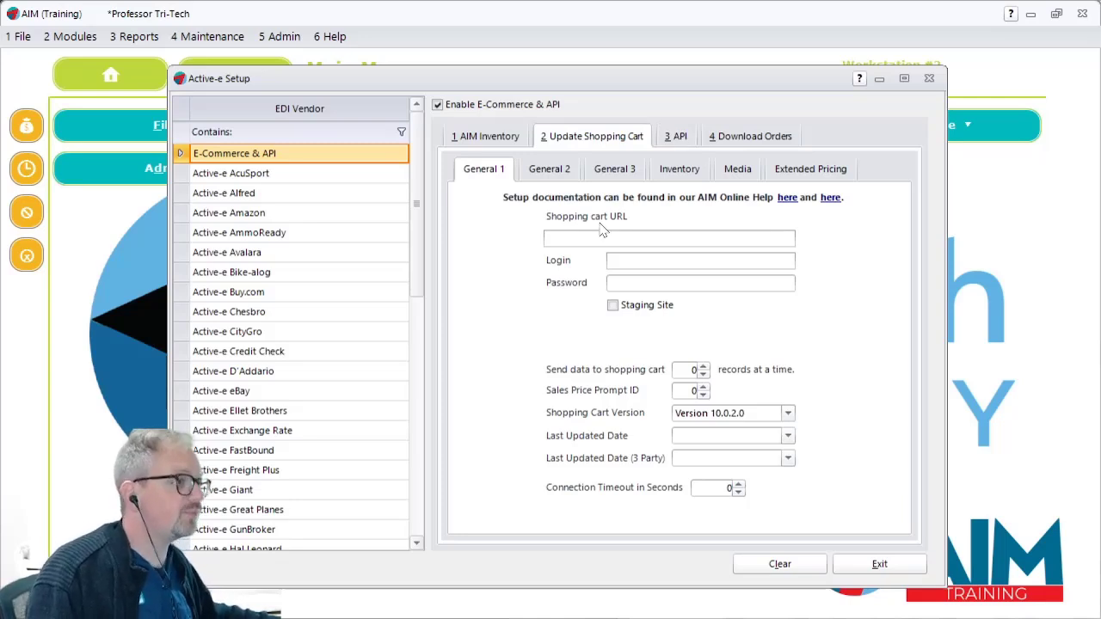
left_click(542, 170)
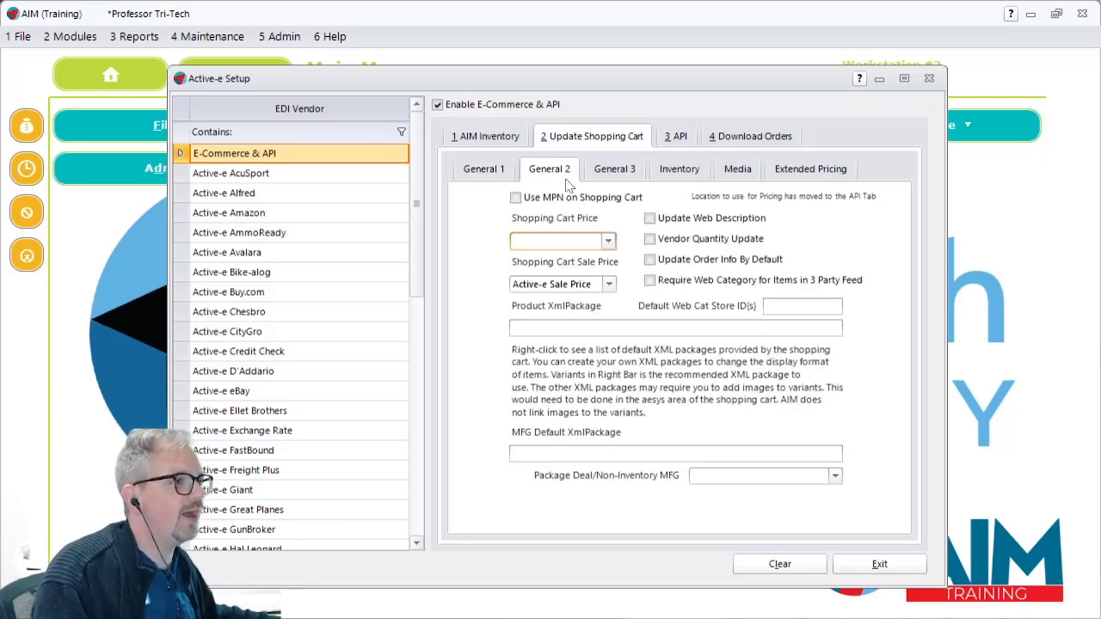
left_click(609, 243)
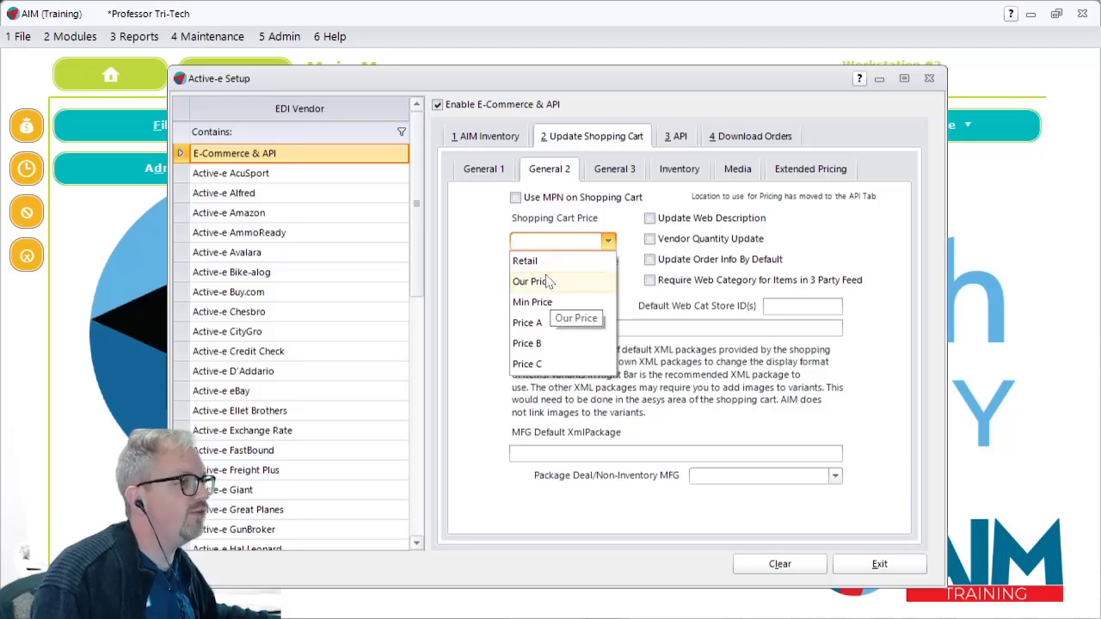
left_click(462, 266)
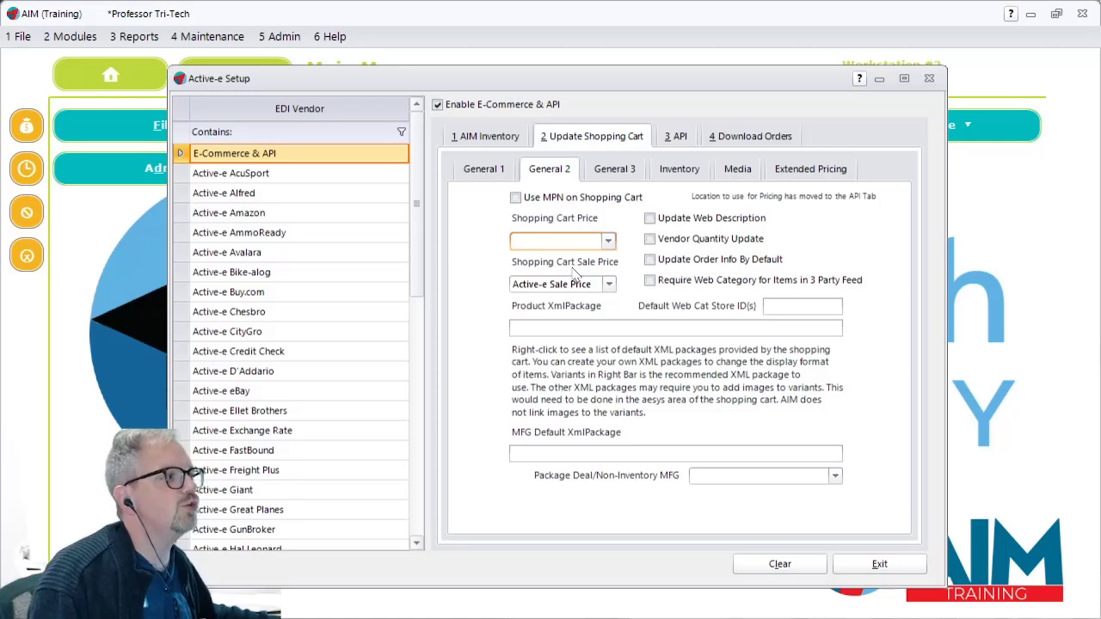
mouse_move(549, 292)
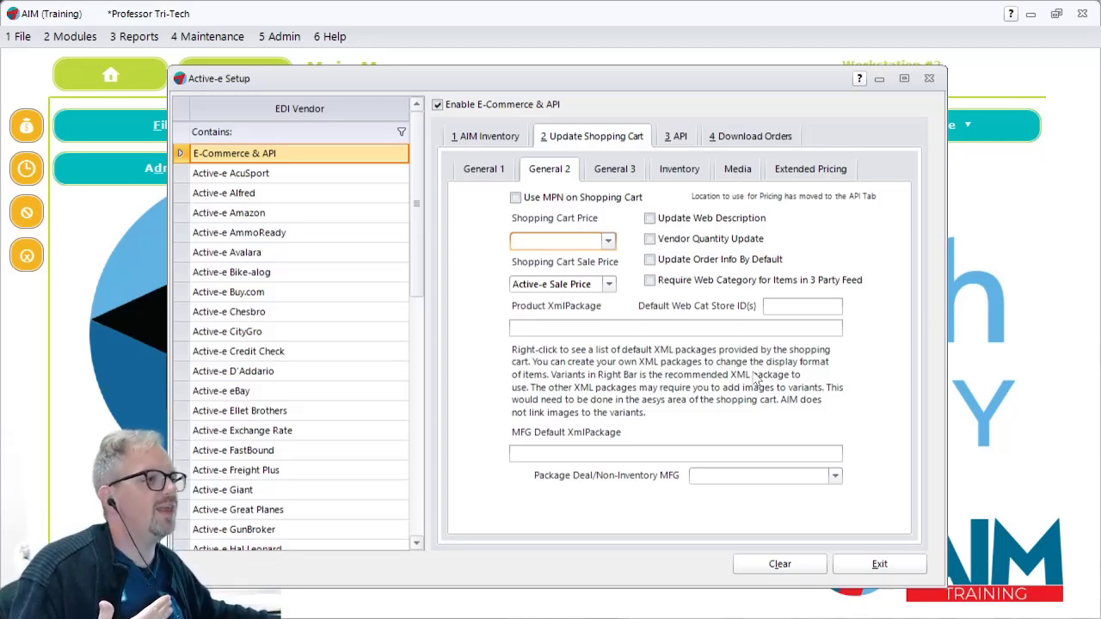
left_click(607, 241)
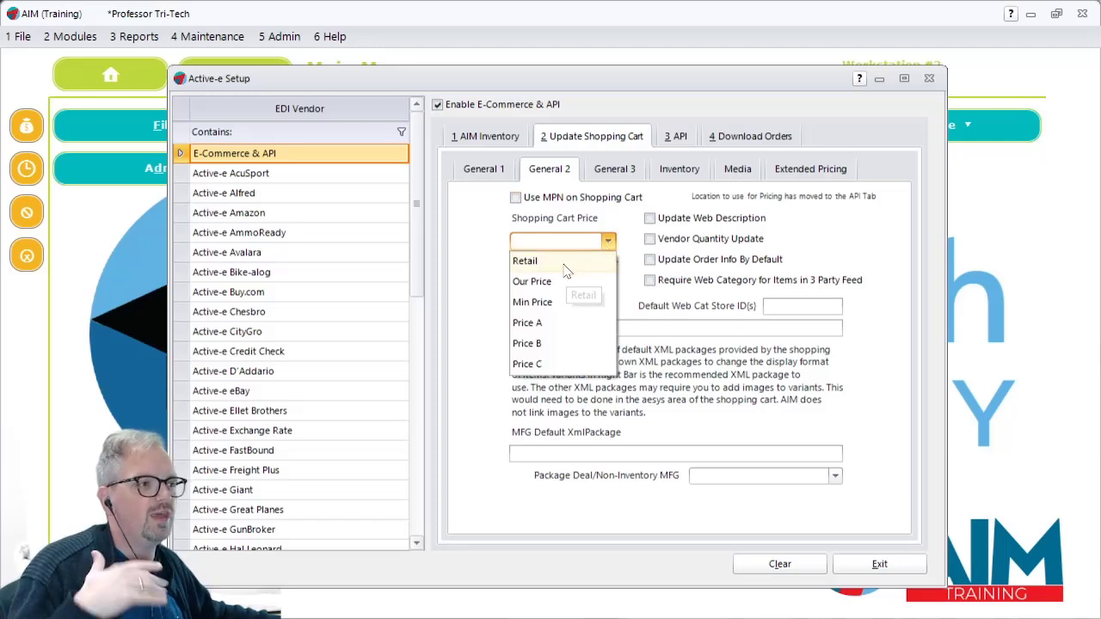
left_click(565, 264)
left_click(564, 285)
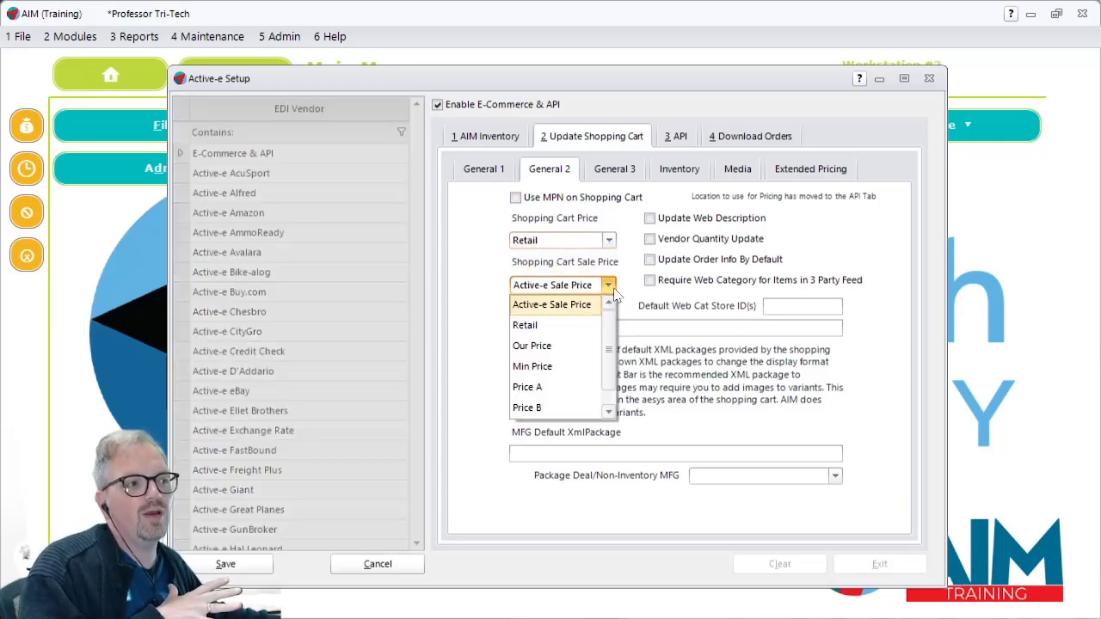
left_click(542, 353)
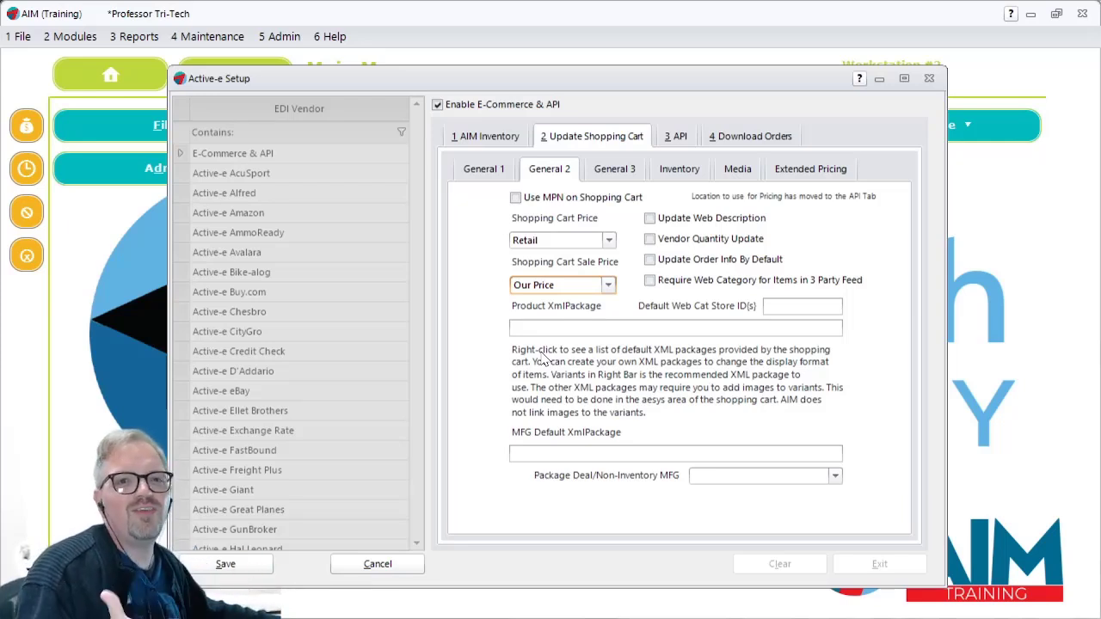
left_click(352, 566)
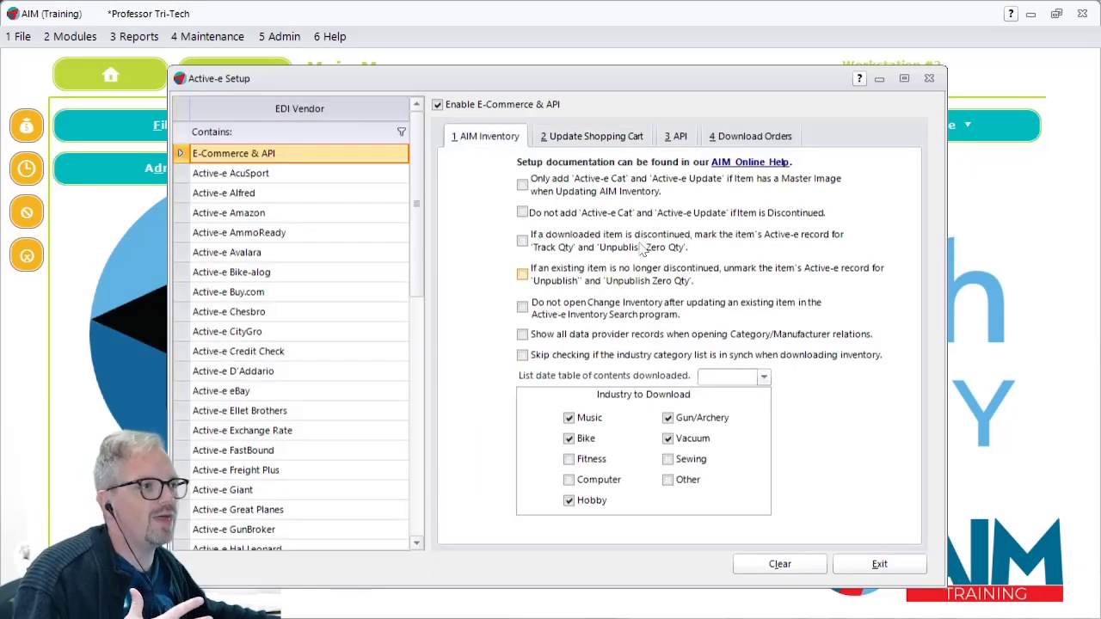
Step: In the Update Shopping Cart settings, set Product XmlPackage to Variants in Right Bar and MFG Default XmlPackage to Grid
left_click(594, 136)
left_click(568, 170)
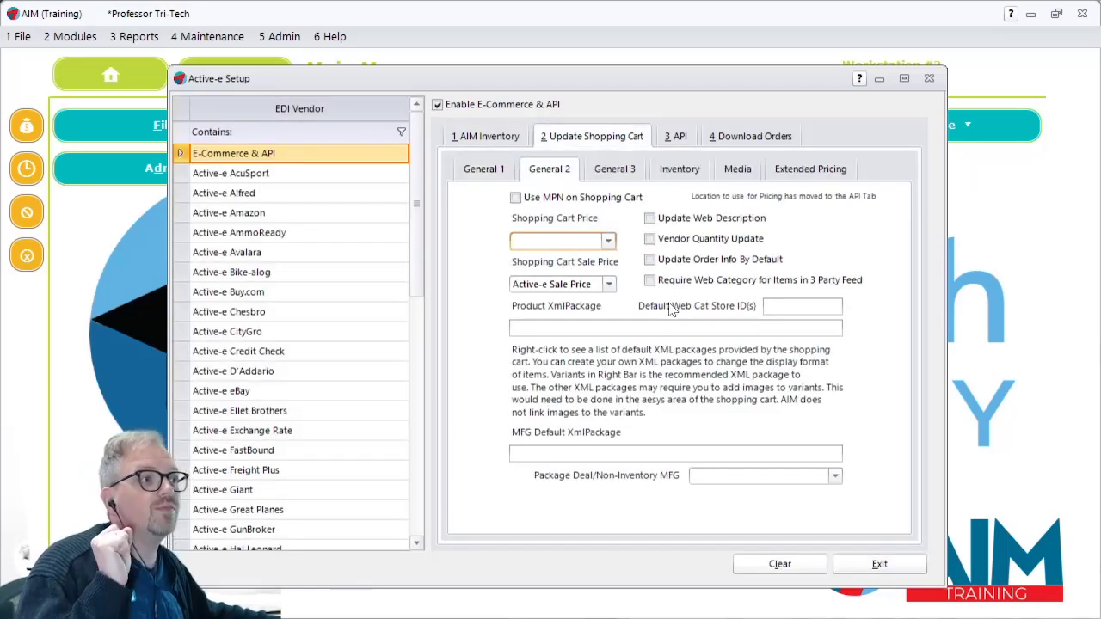
right_click(560, 330)
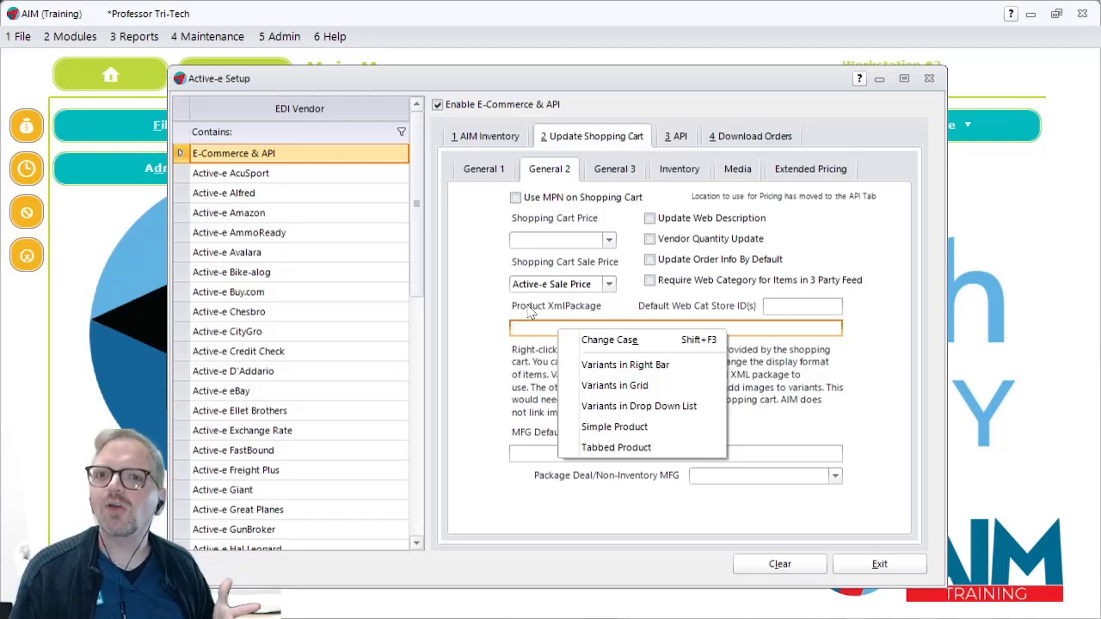
left_click(595, 365)
left_click(584, 454)
right_click(584, 456)
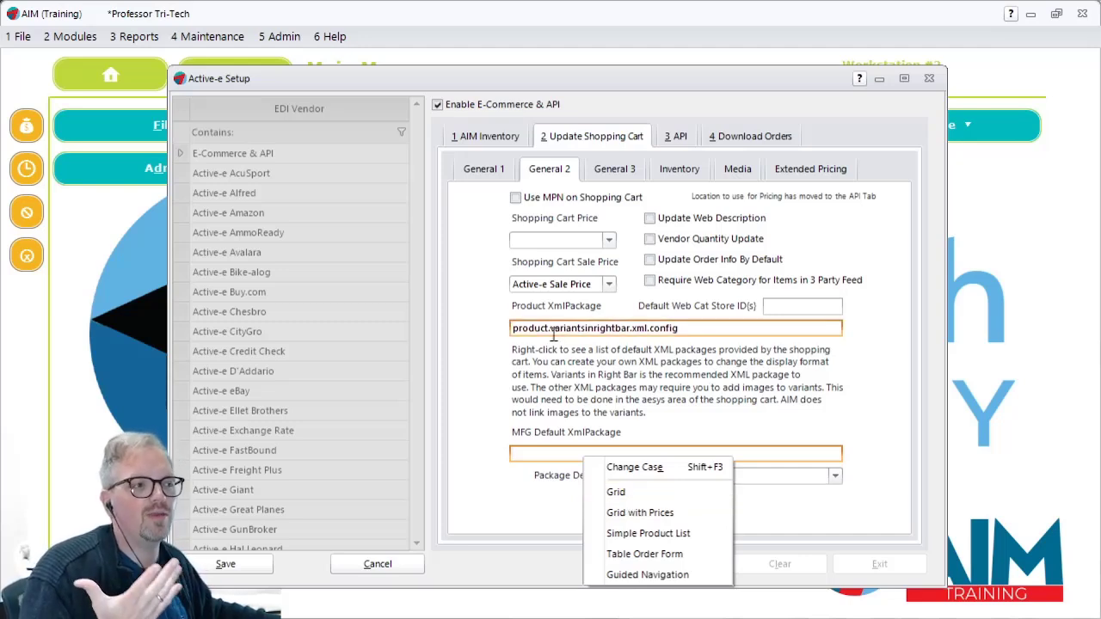
left_click(621, 494)
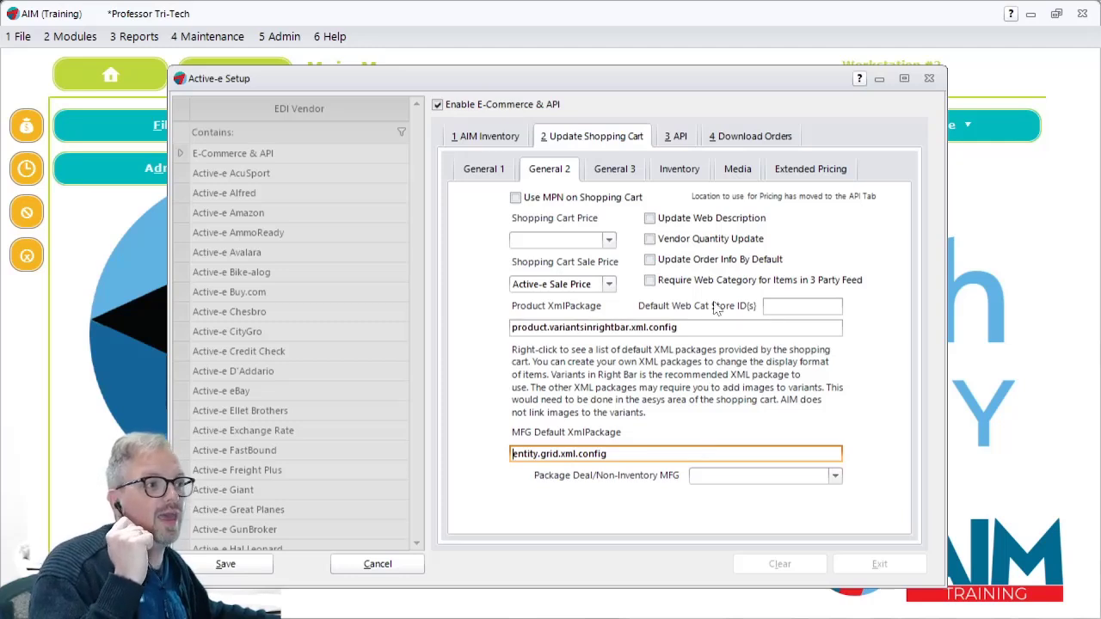
Step: In the API settings, choose Dubuque as the location to use for pricing
left_click(682, 137)
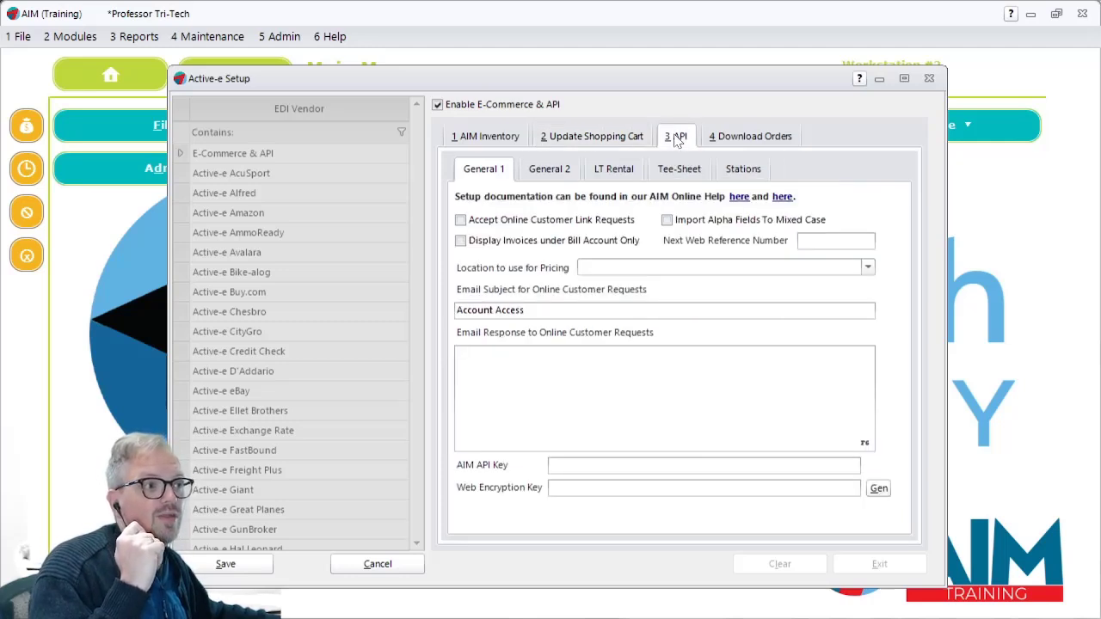
left_click(668, 268)
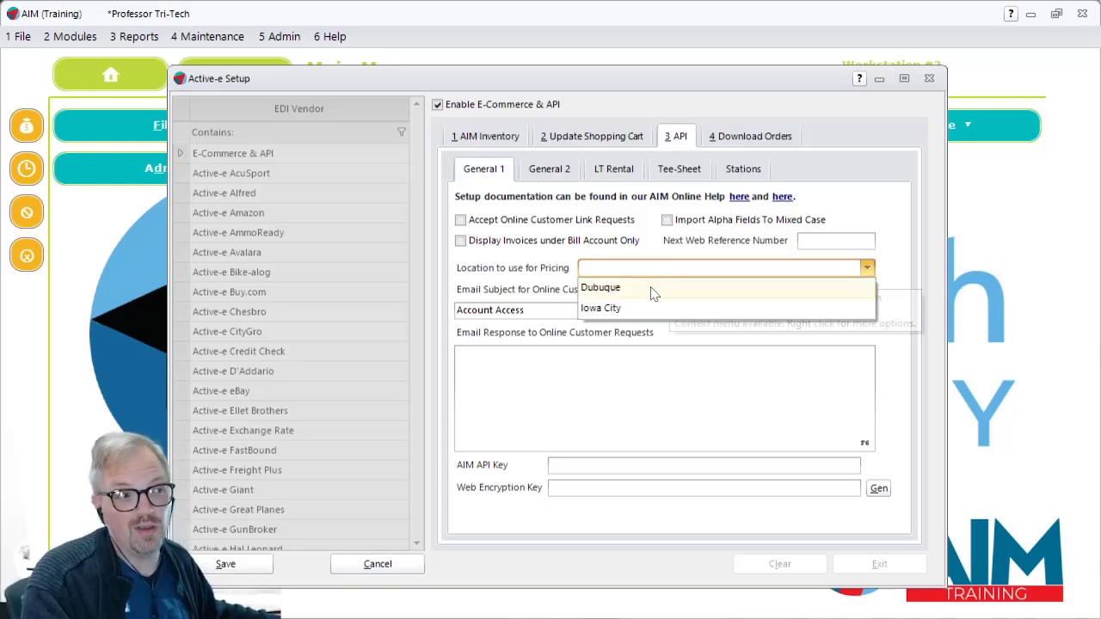
left_click(620, 287)
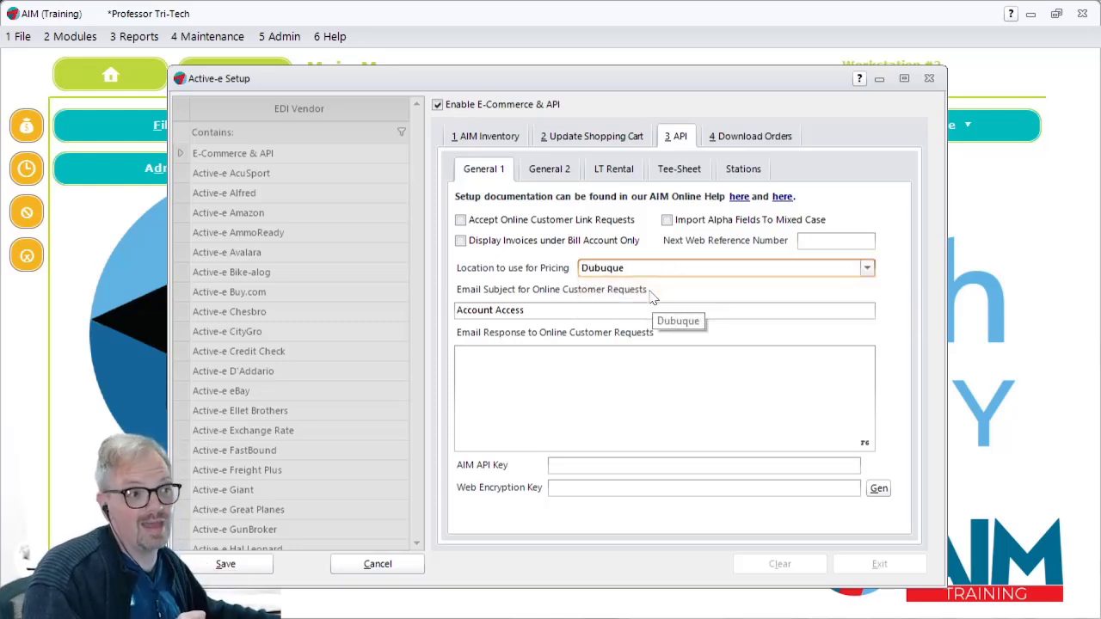
Step: Review the API workstation settings and the shopping cart's general settings, including the location fields for Track Qty and Qty by Location
left_click(571, 168)
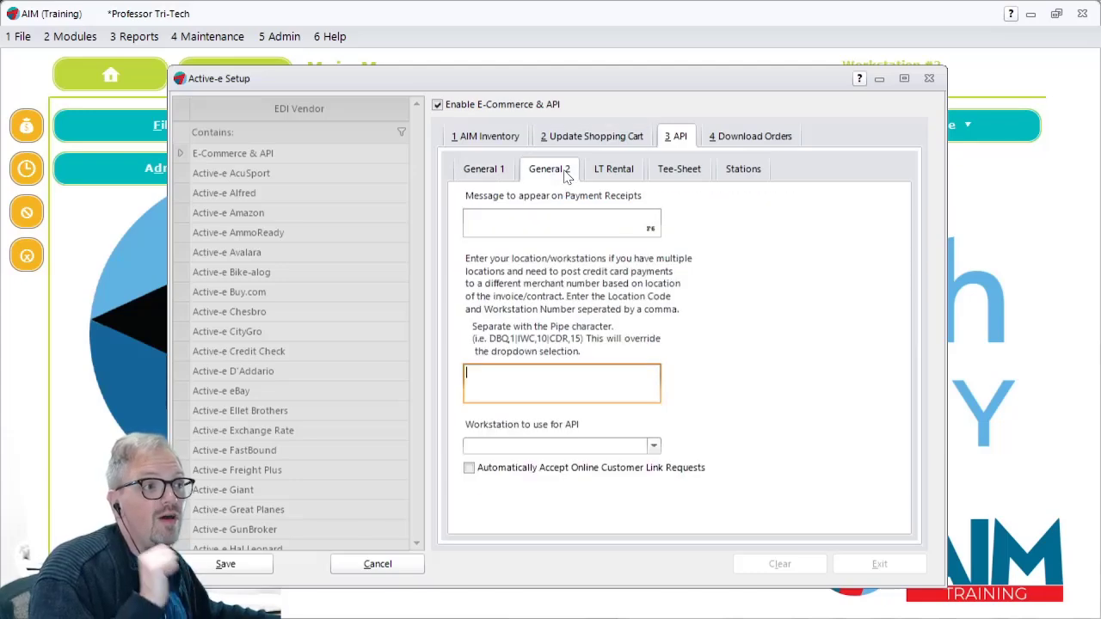
left_click(585, 137)
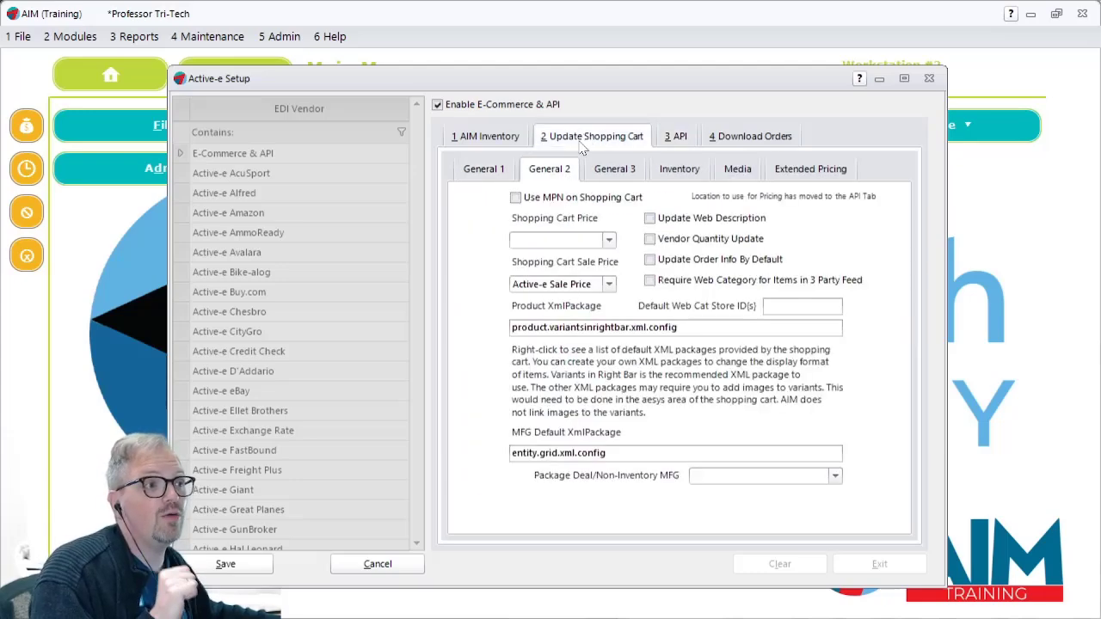
left_click(635, 175)
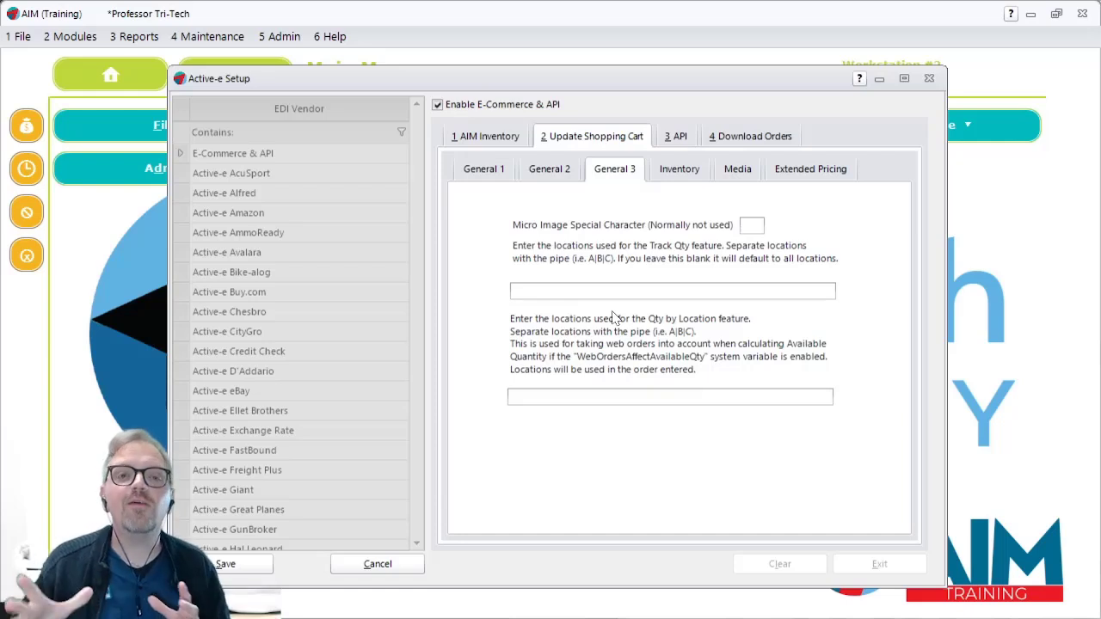
left_click(684, 290)
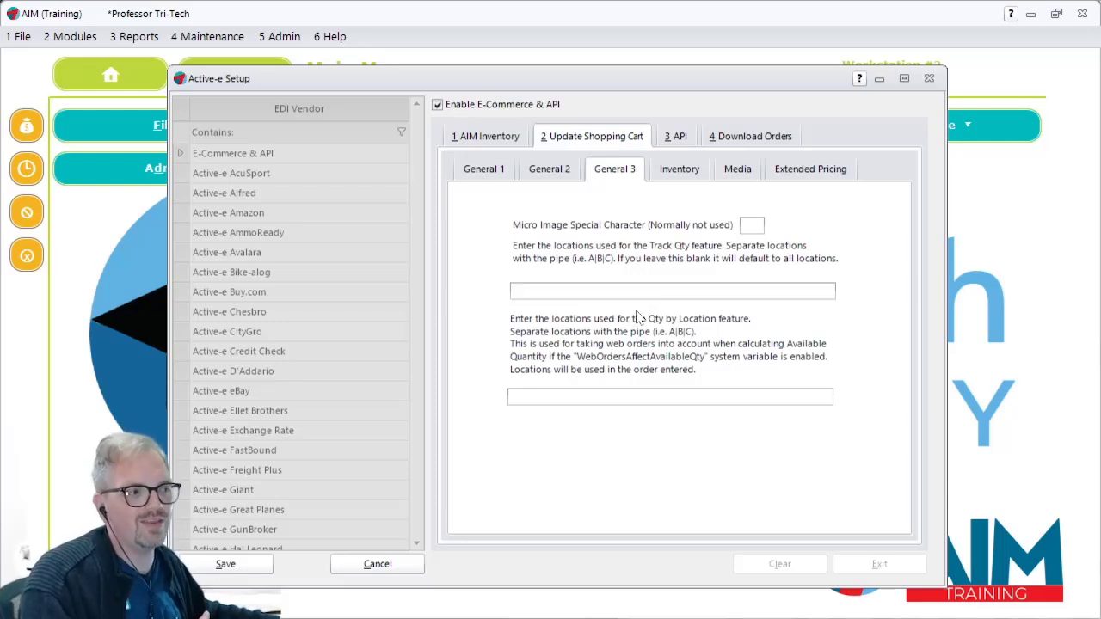
left_click(625, 391)
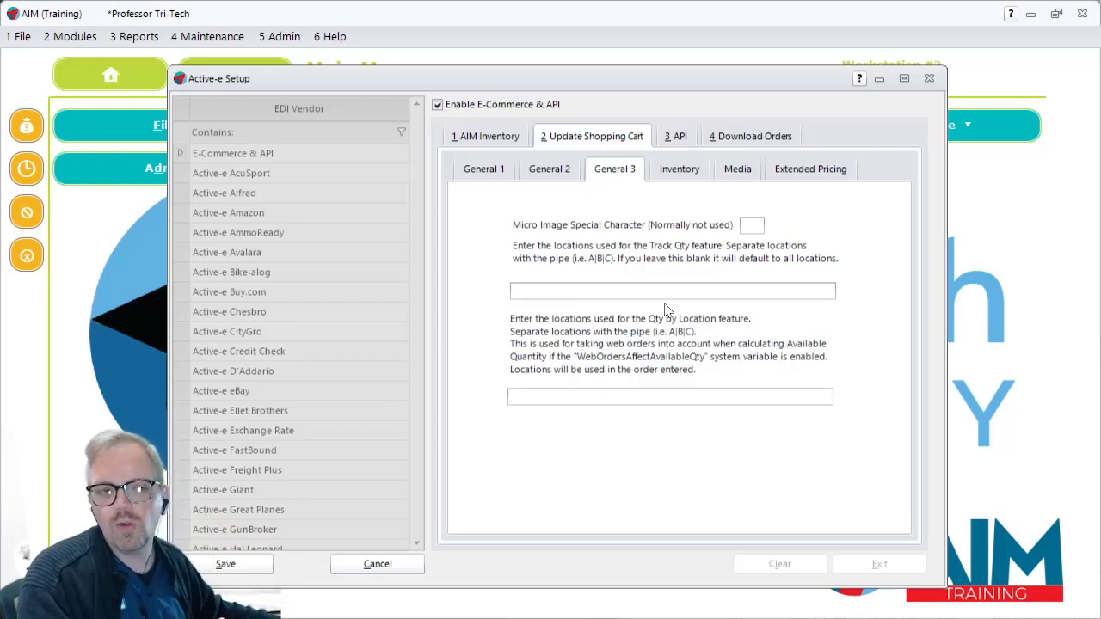
left_click(501, 175)
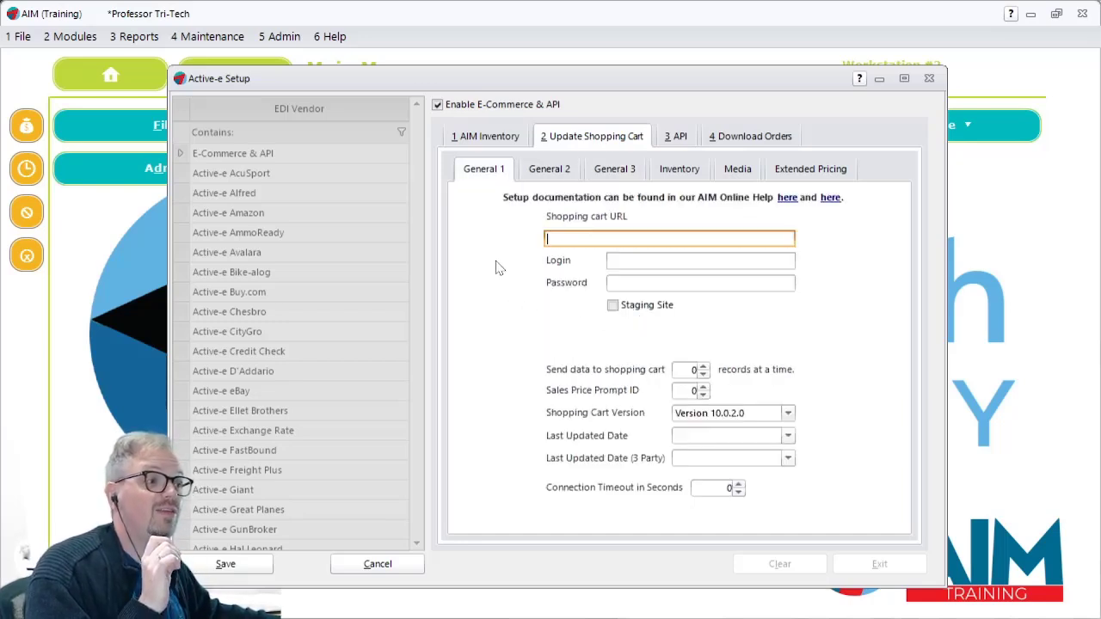
left_click(555, 175)
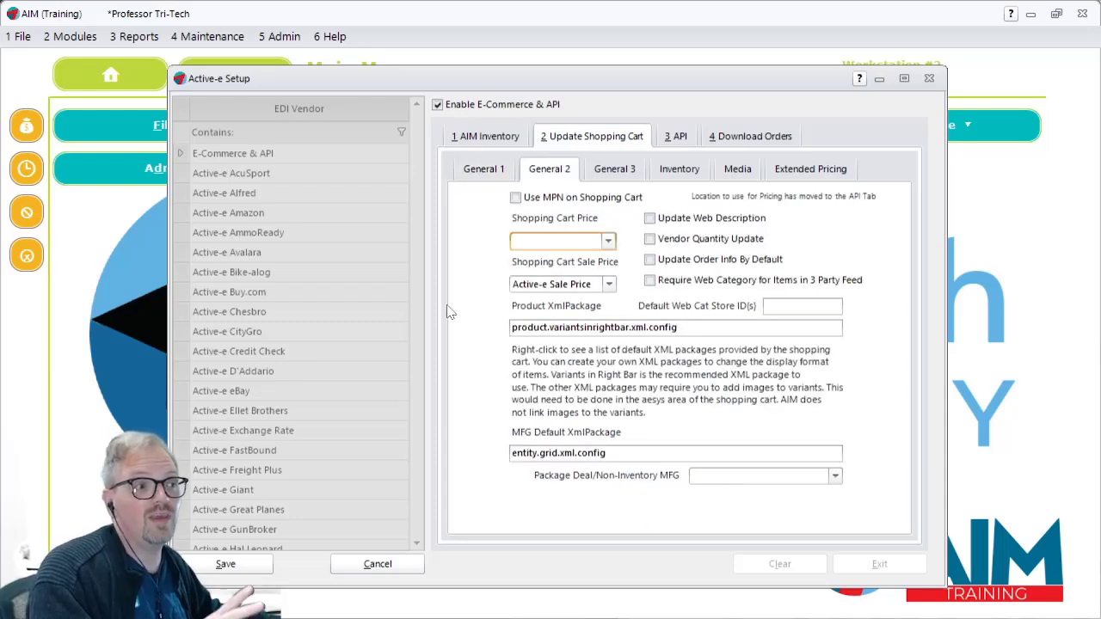
Step: Fill the shopping cart's inventory Description Template and Extended Description Template with their defaults, and check the placeholders they contain
left_click(671, 171)
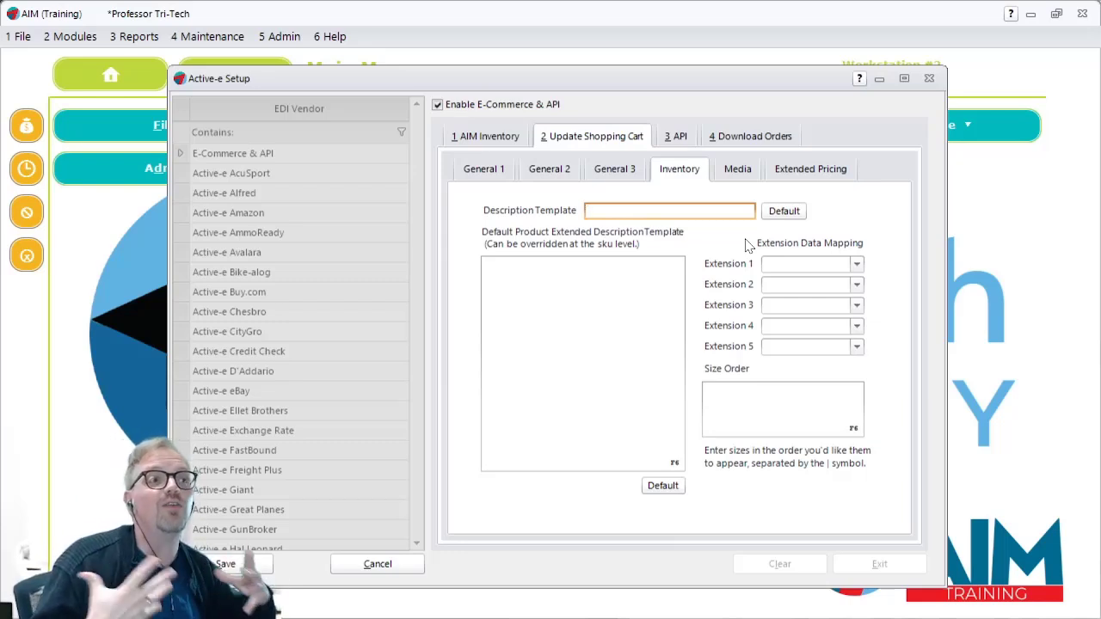
left_click(784, 211)
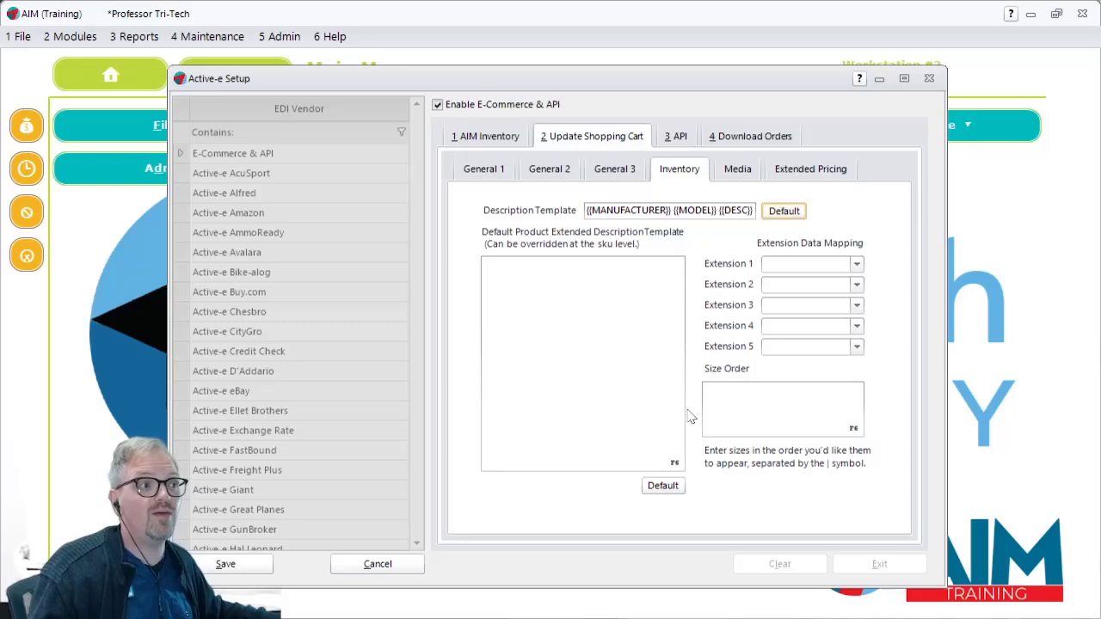
left_click(659, 486)
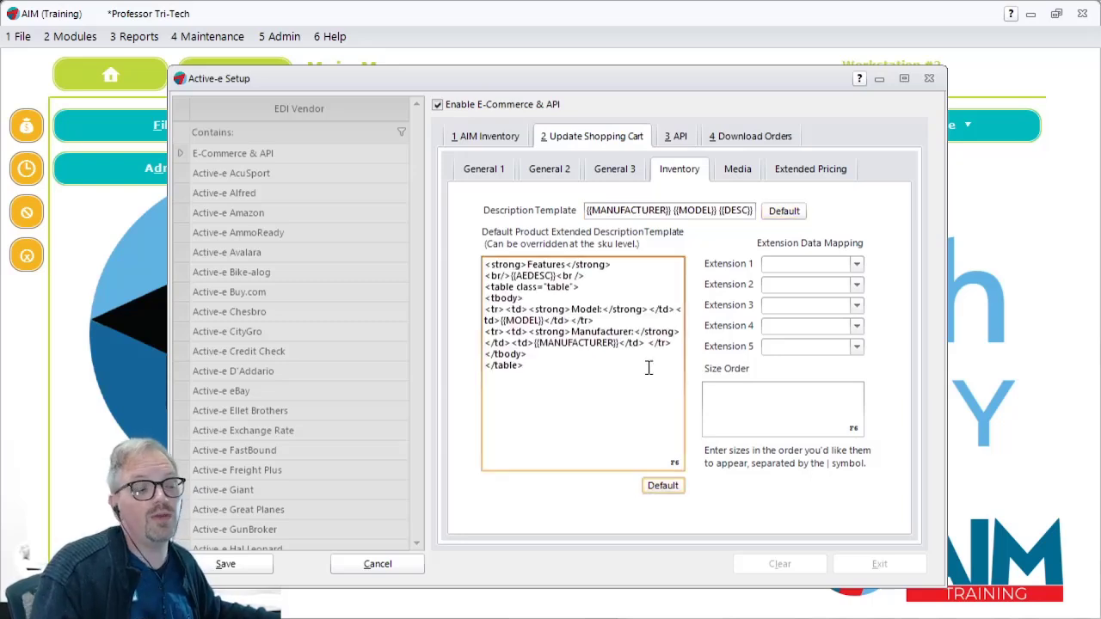
left_click(589, 210)
left_click_drag(589, 211, 752, 210)
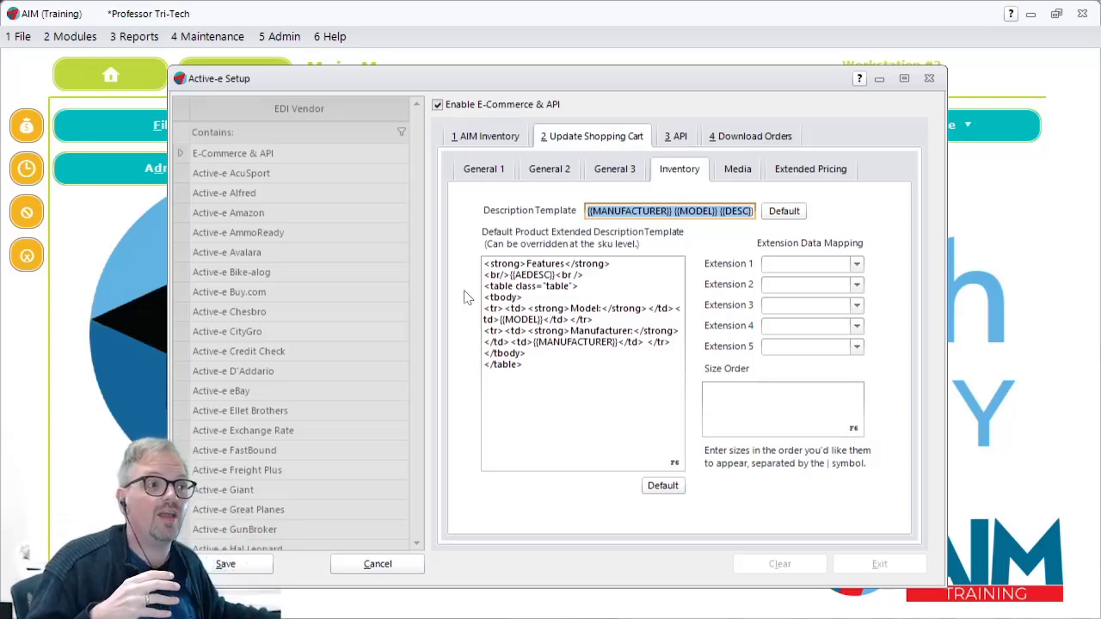
left_click(522, 286)
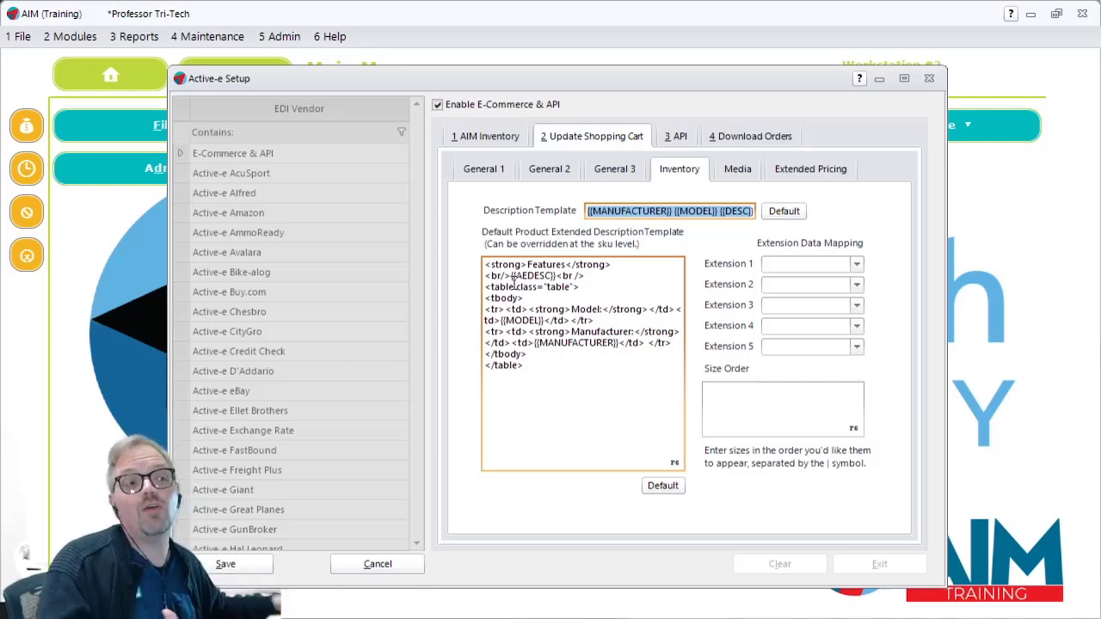
left_click_drag(513, 276, 557, 285)
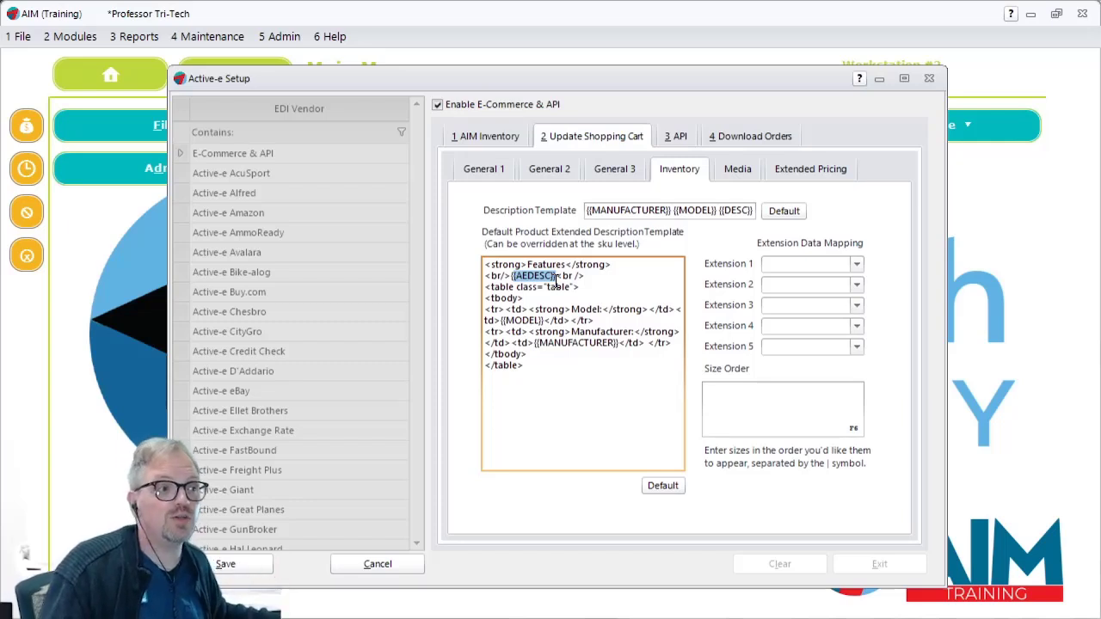
left_click_drag(504, 320, 616, 347)
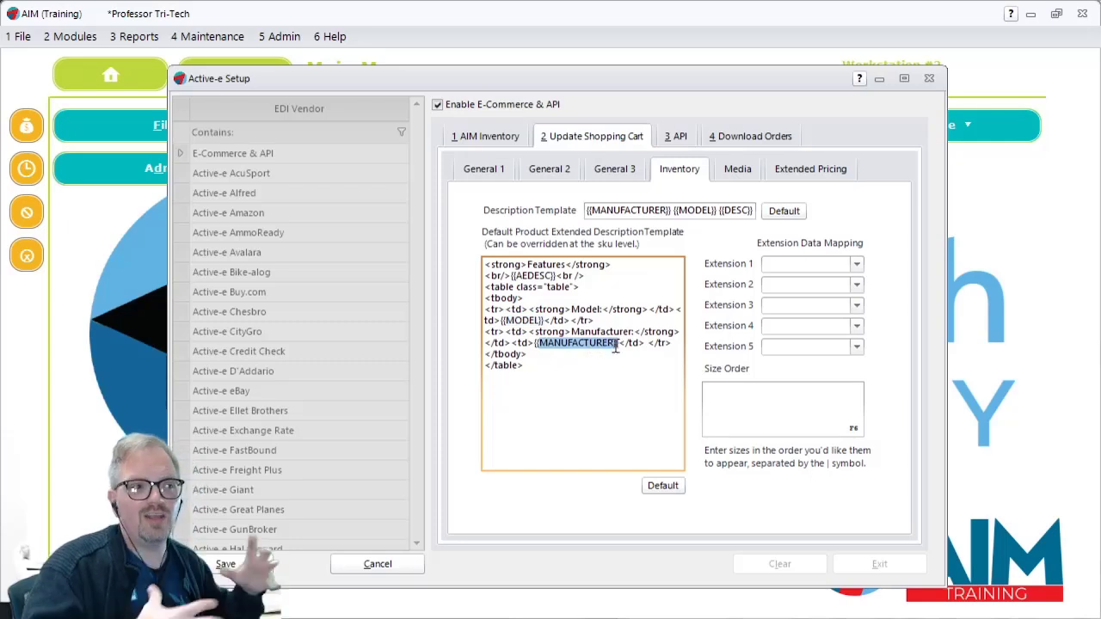
Step: Fill the shopping cart's media Description Template and Extended Description Template with their defaults, and check the extended template's contents
left_click(745, 169)
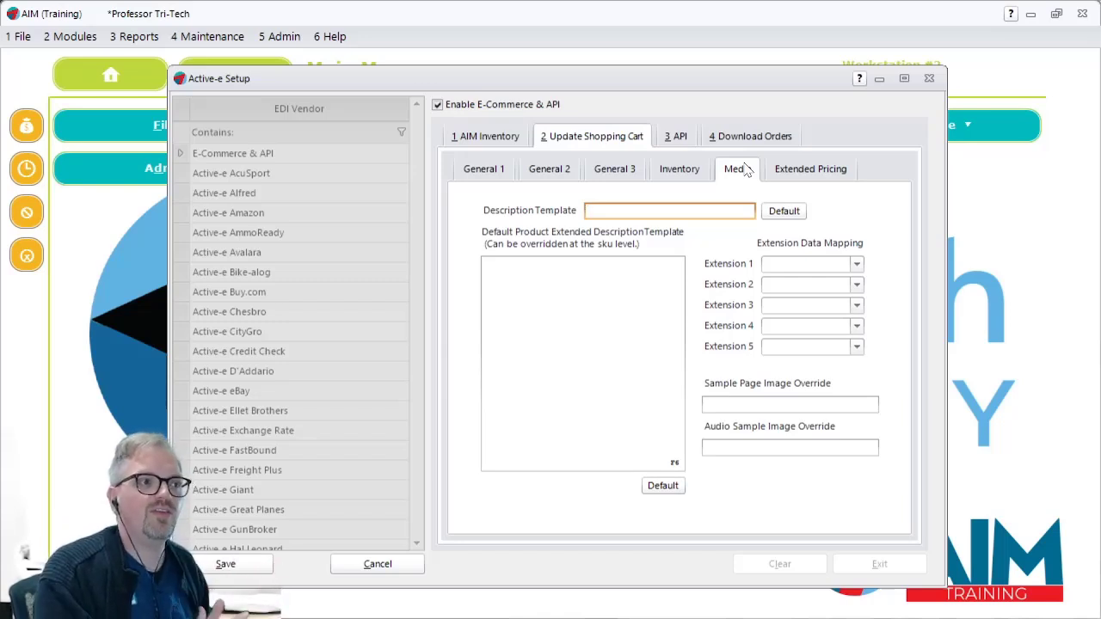
left_click(784, 211)
left_click(663, 486)
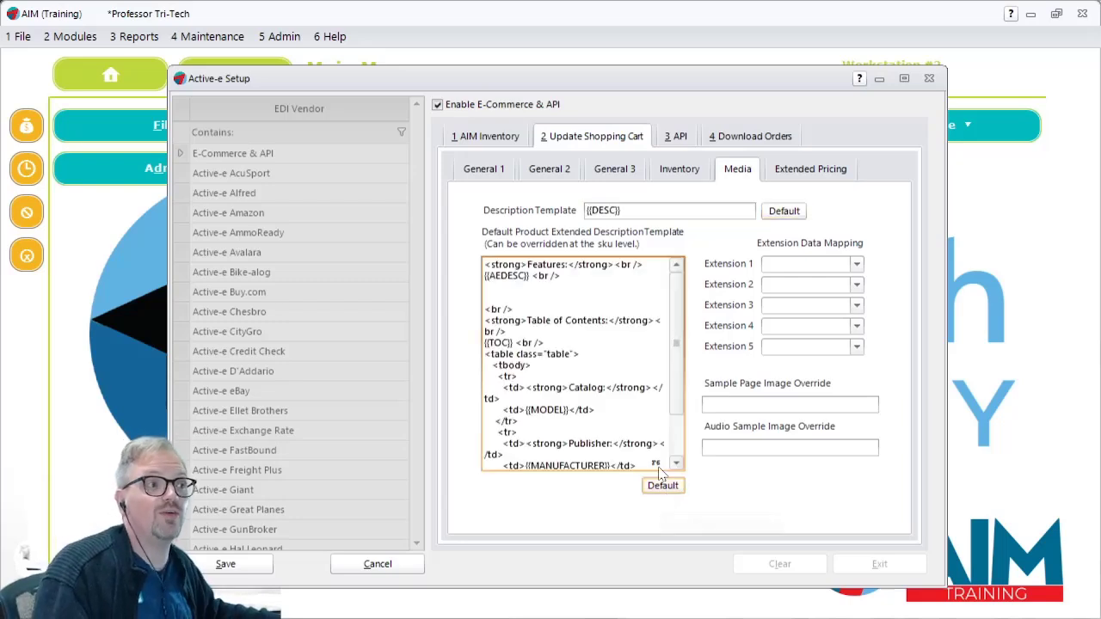
left_click(662, 484)
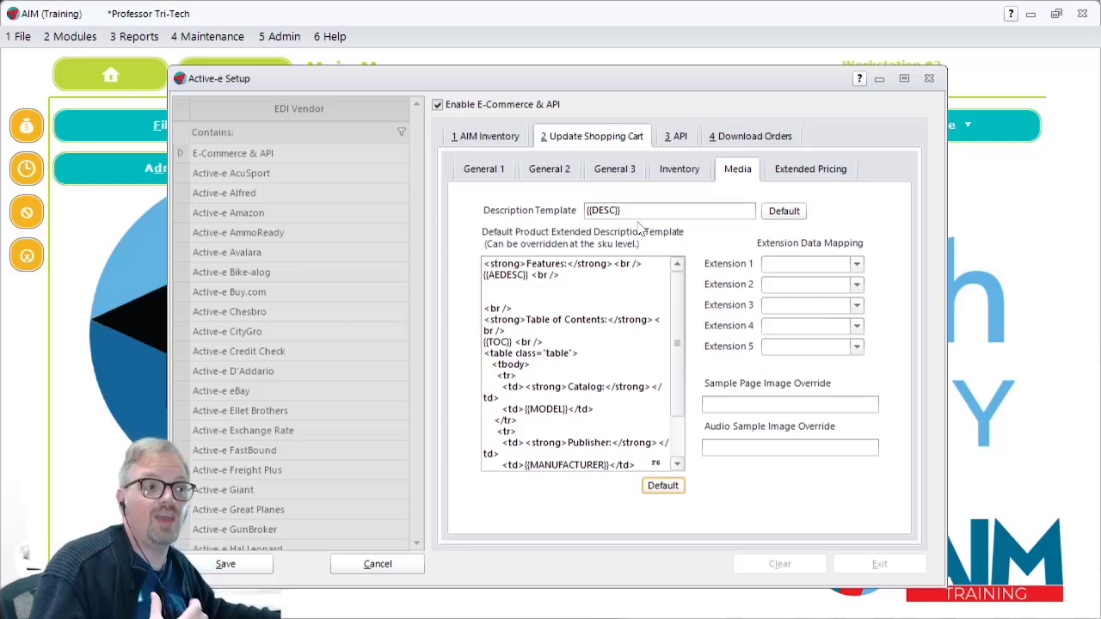
left_click(556, 301)
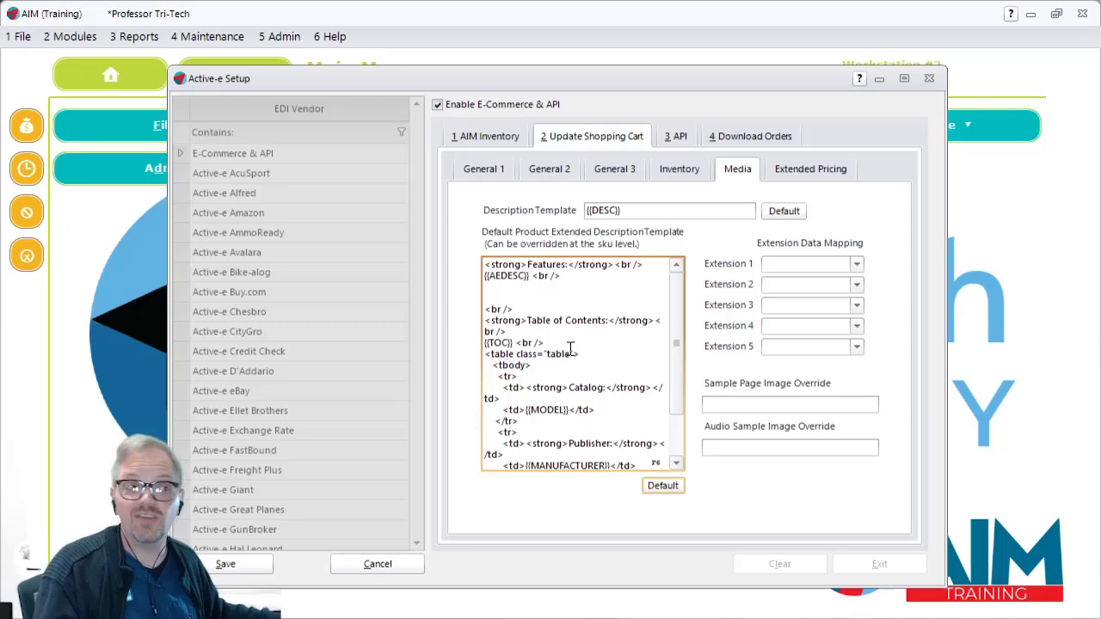
Step: Review the shopping cart's extended pricing, general, inventory and media settings, along with the pricing location in the API settings
left_click(843, 174)
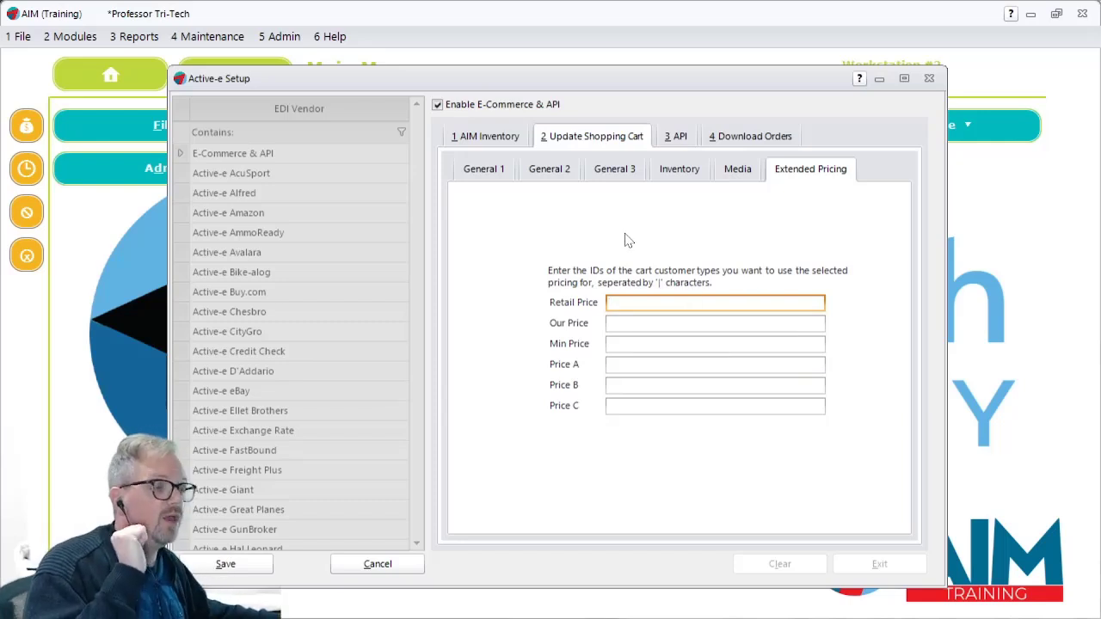
left_click(480, 176)
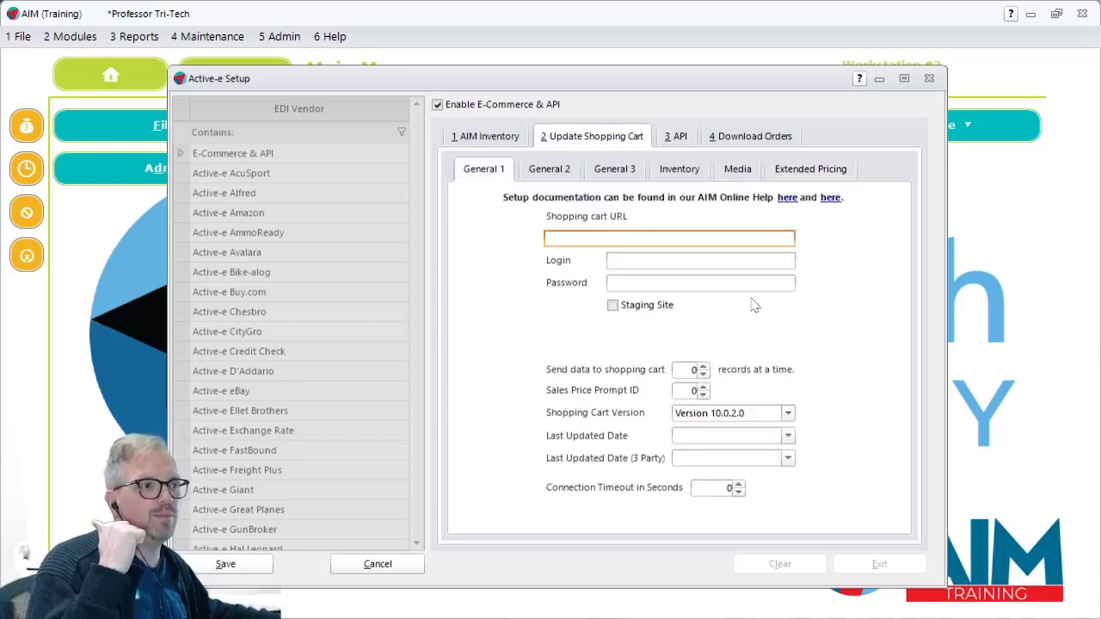
left_click(558, 171)
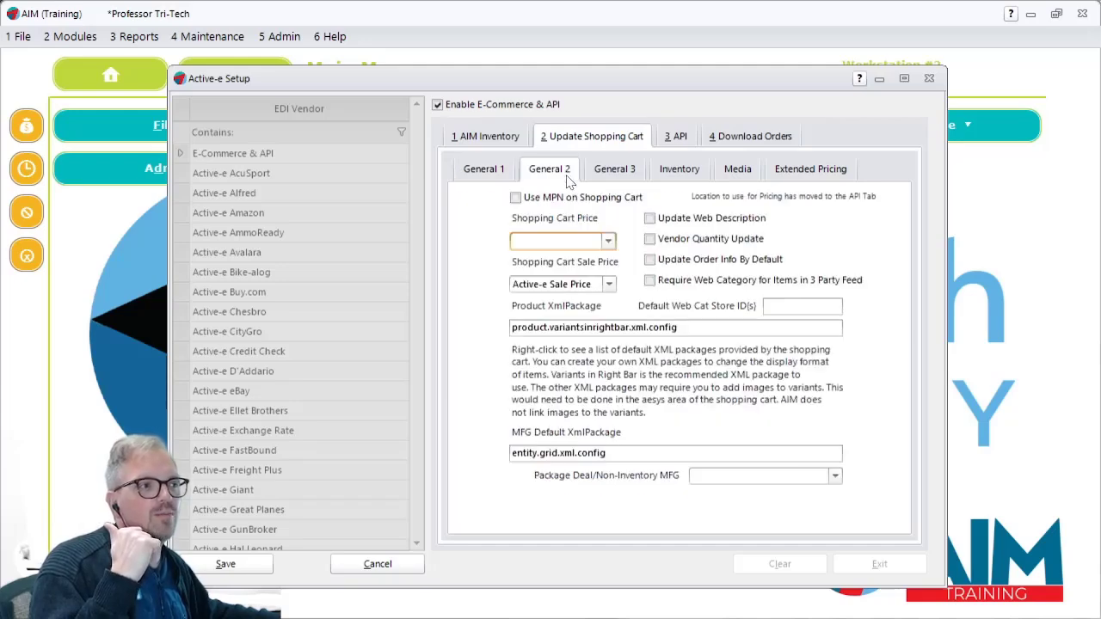
left_click(675, 135)
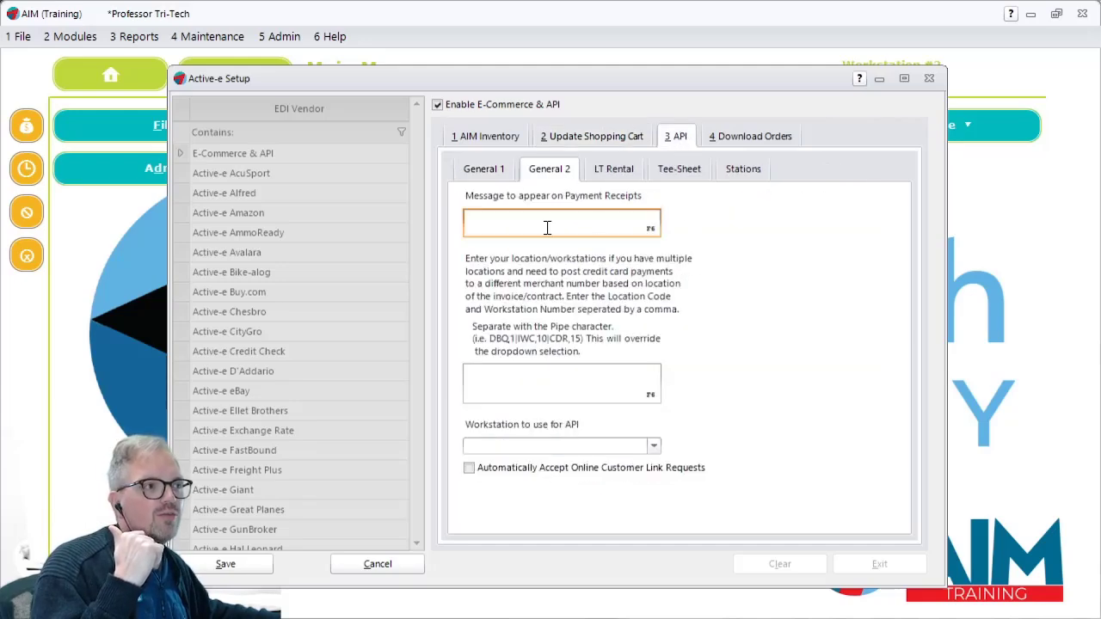
left_click(479, 177)
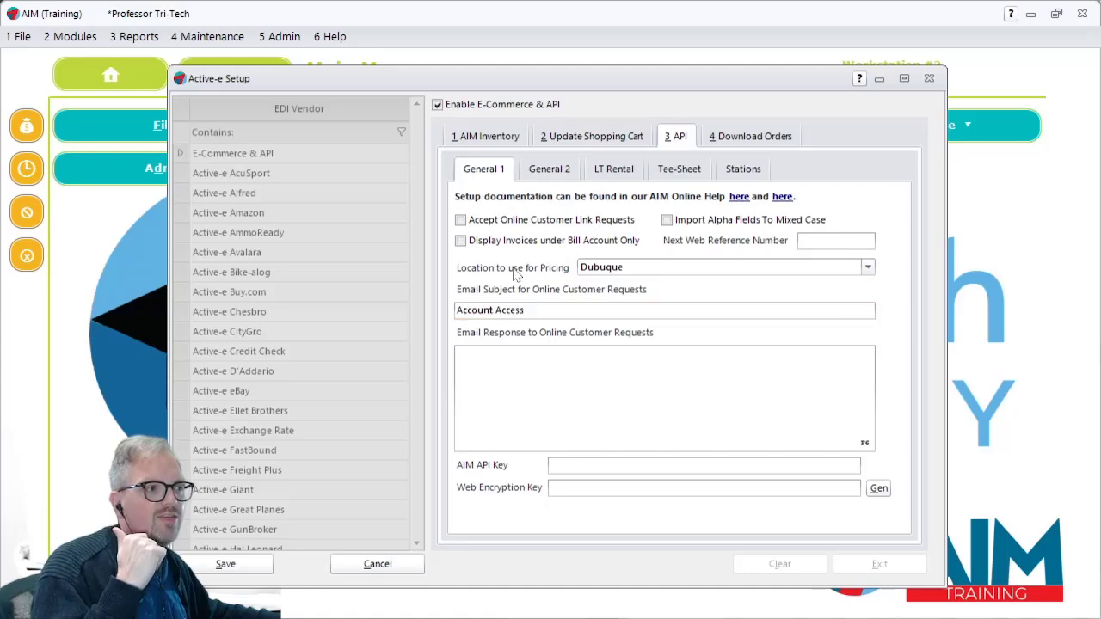
left_click(602, 137)
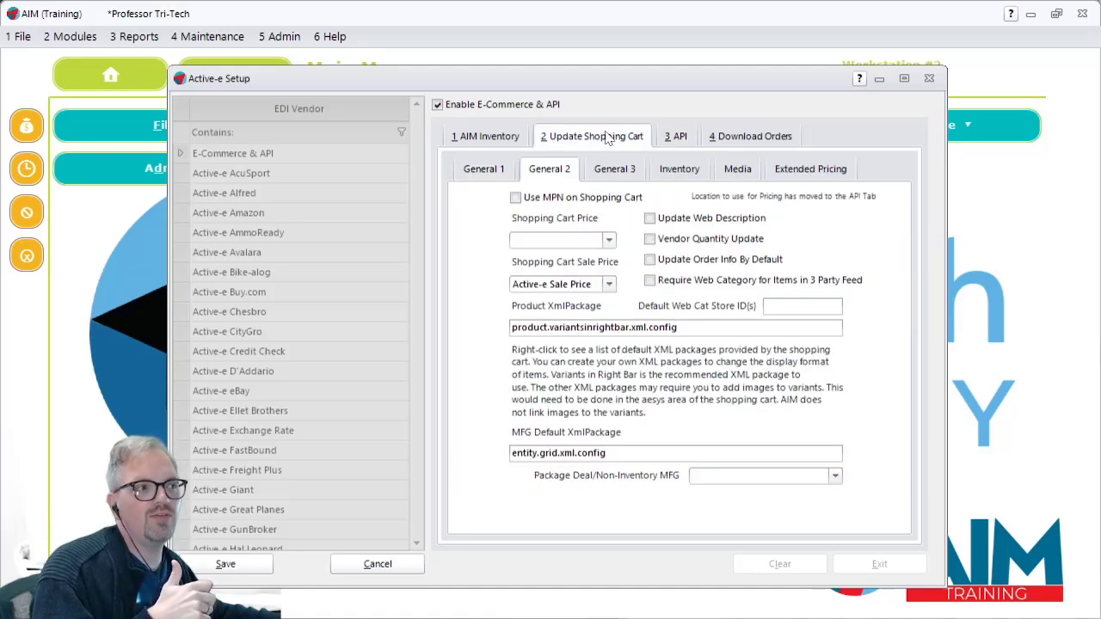
left_click(694, 172)
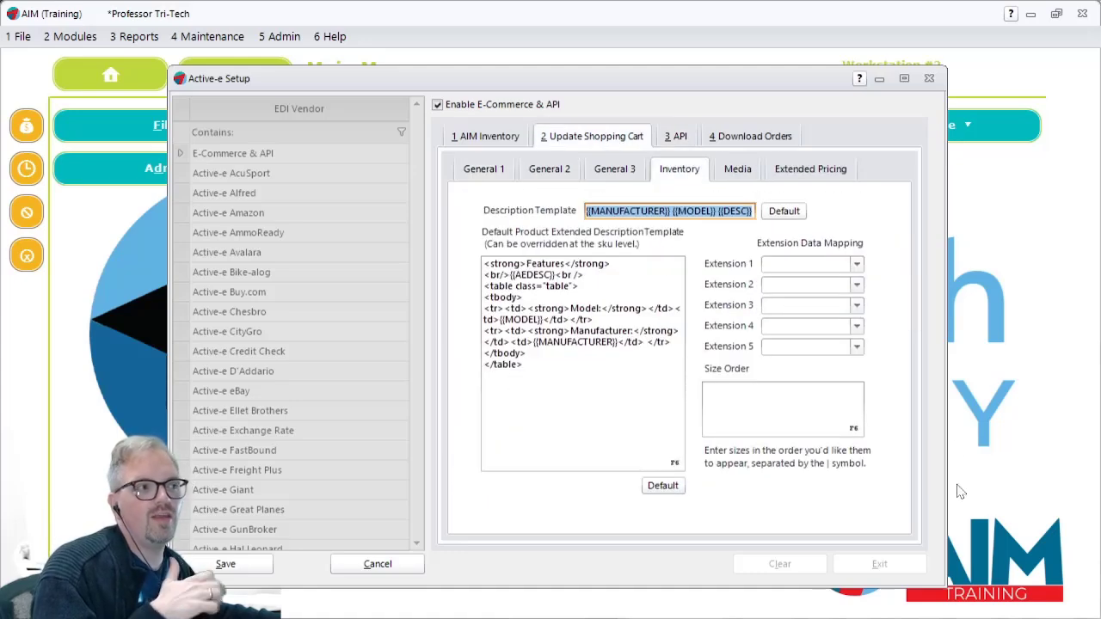
left_click(737, 174)
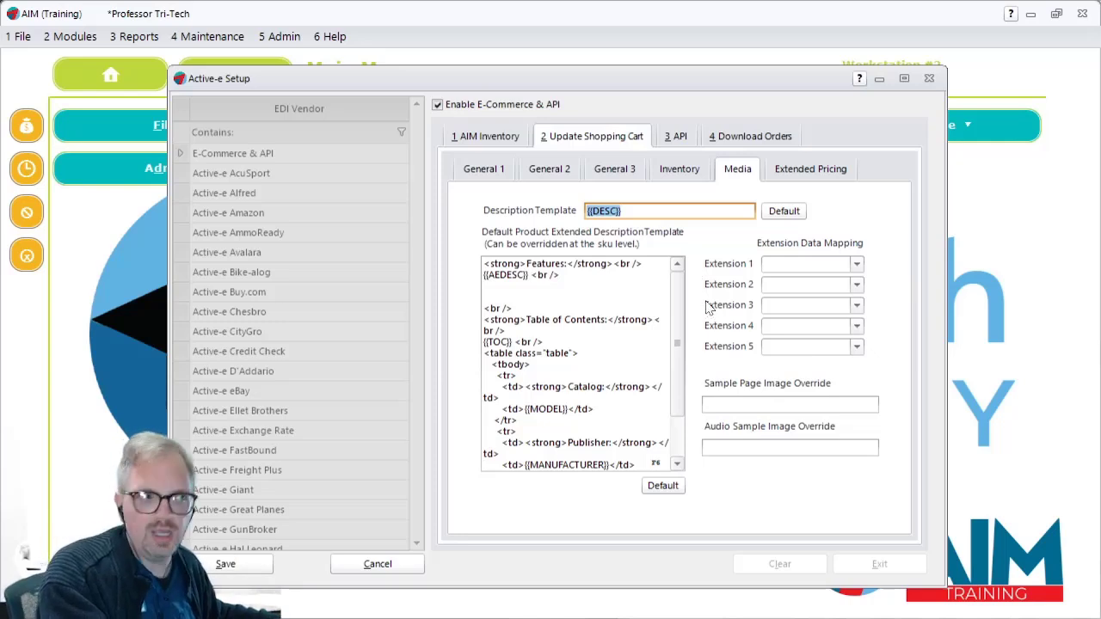
Step: In the Download Orders settings, set Shipping Category to Shipping
left_click(747, 138)
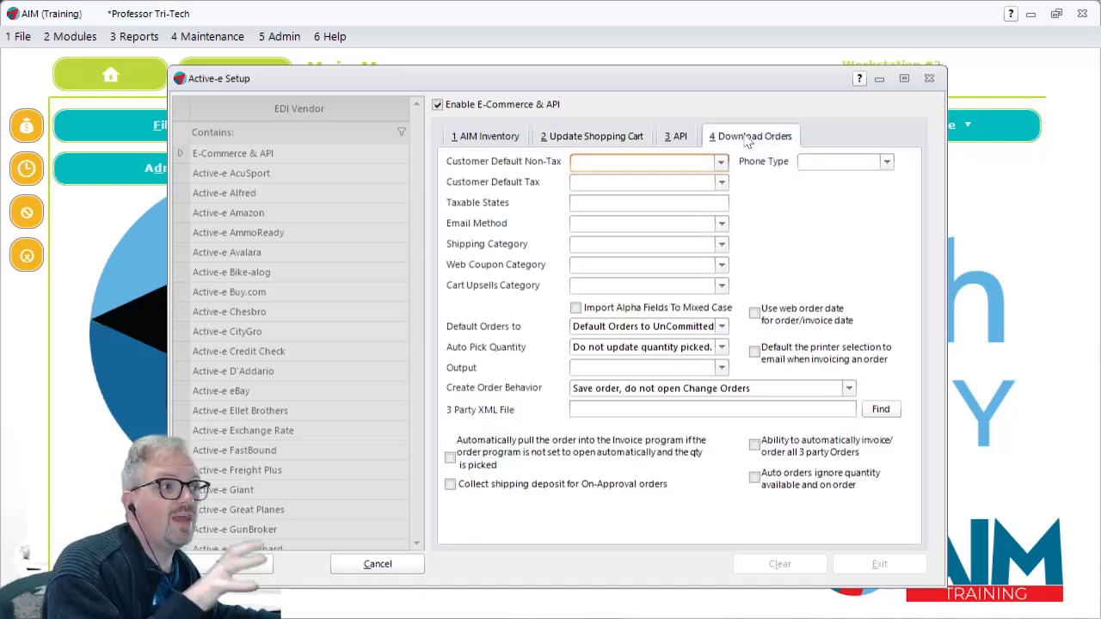
left_click(616, 249)
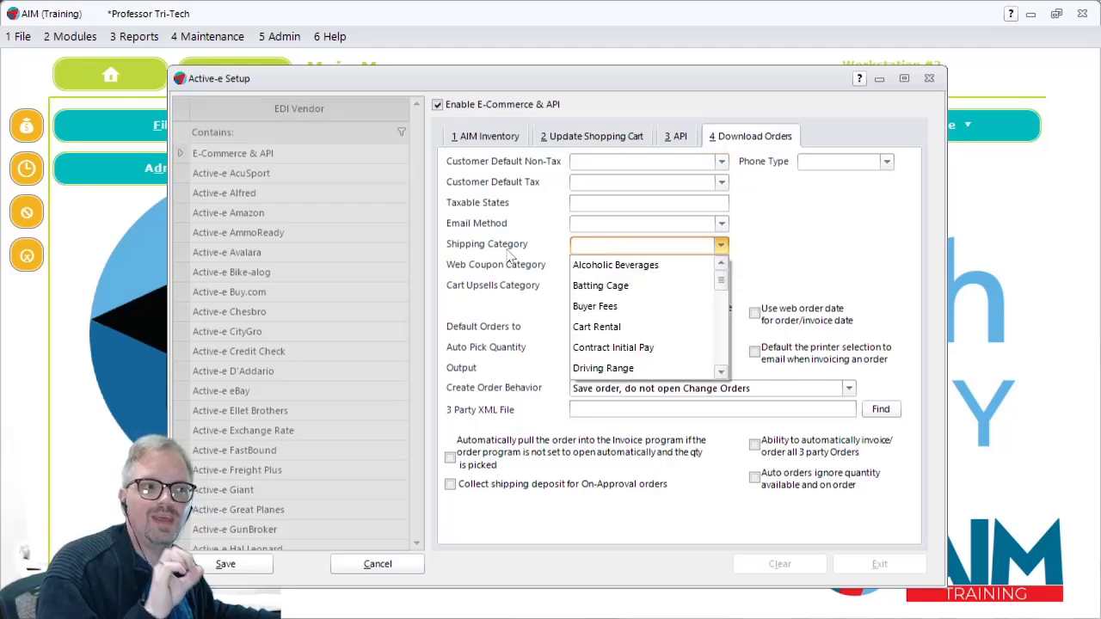
scroll(686, 320, "down", 2)
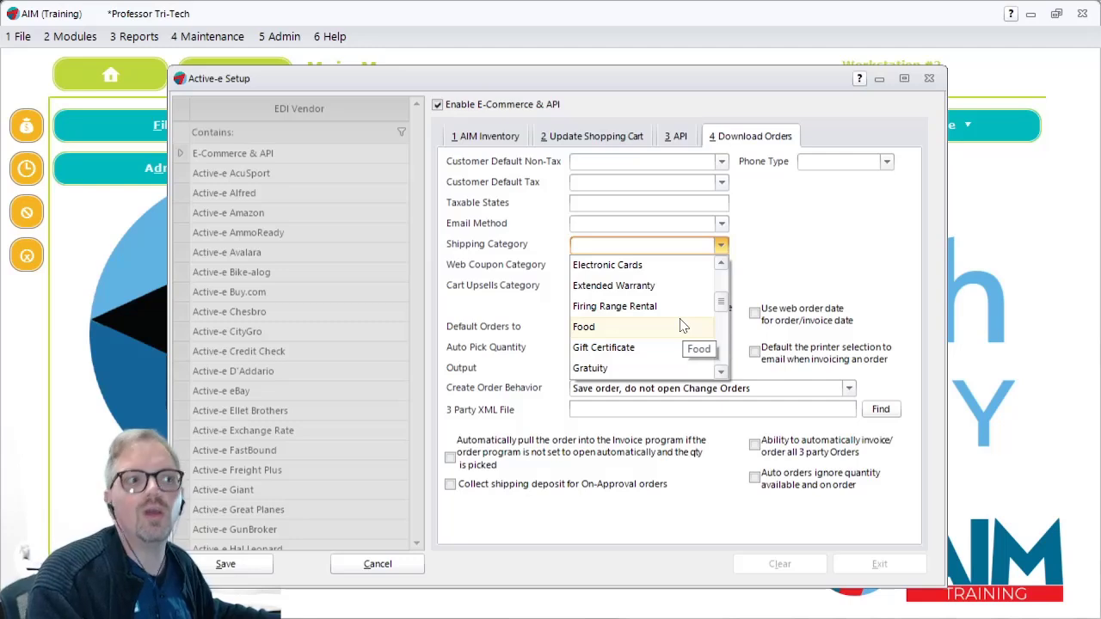
scroll(675, 330, "down", 2)
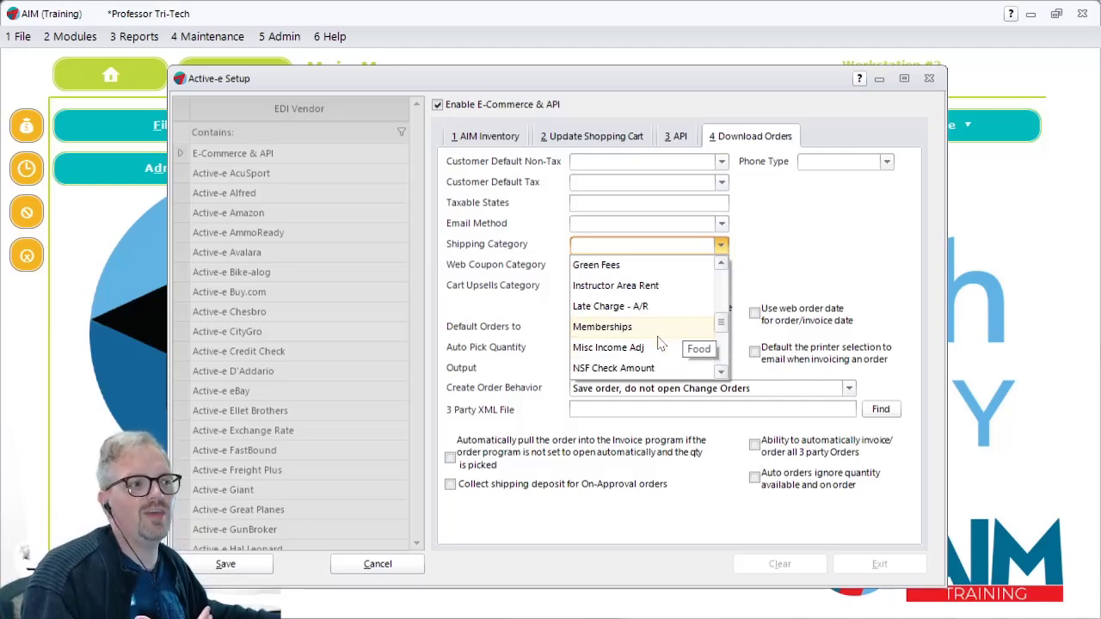
scroll(654, 349, "down", 1)
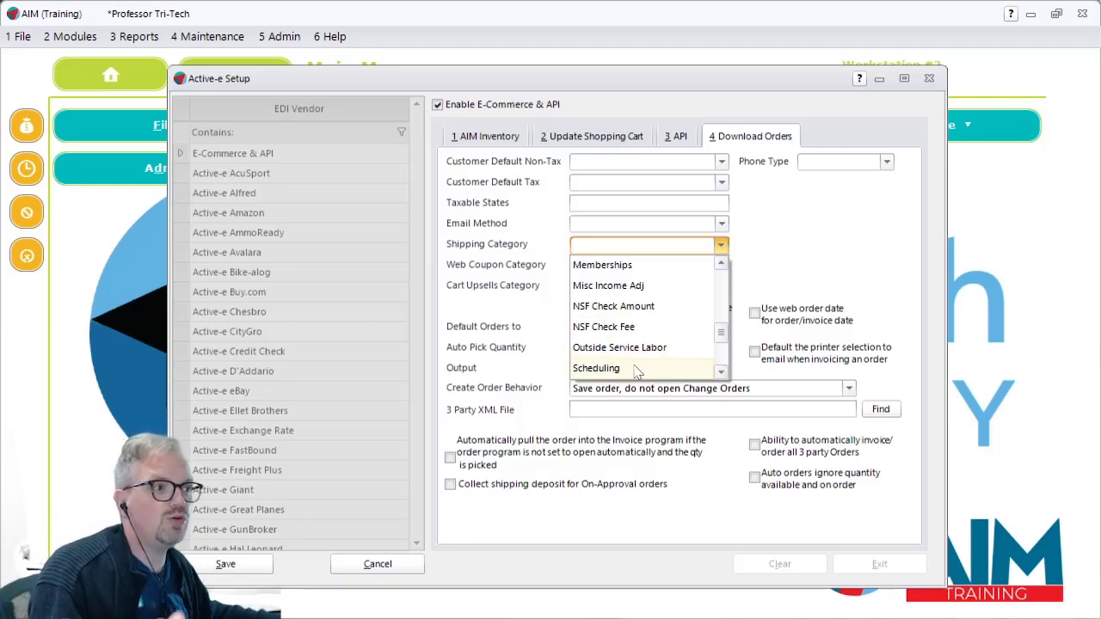
scroll(641, 360, "down", 1)
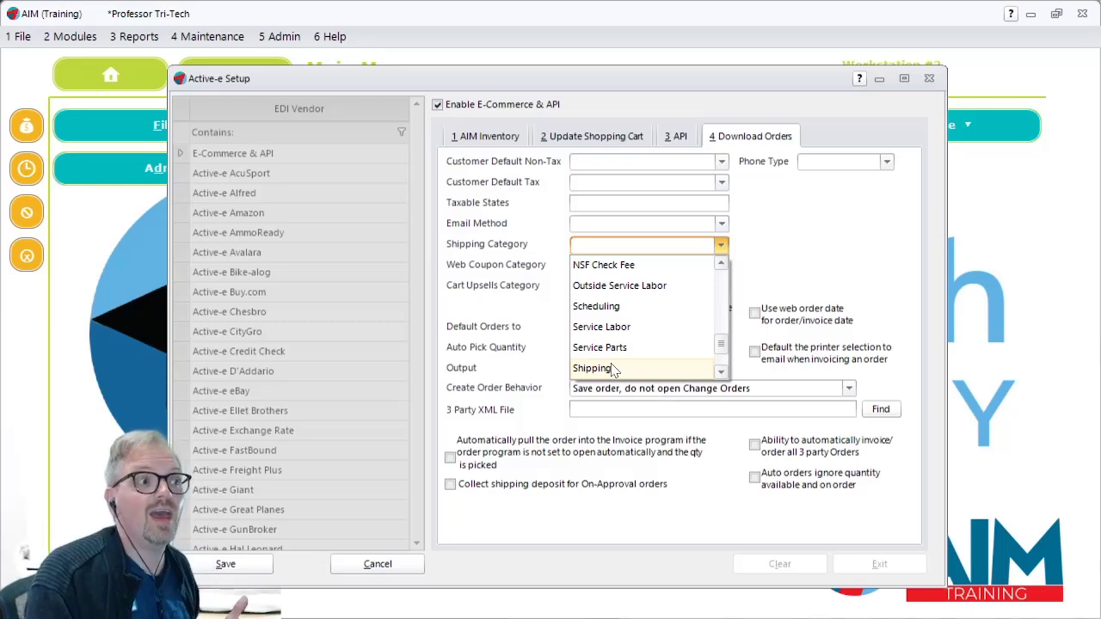
left_click(594, 368)
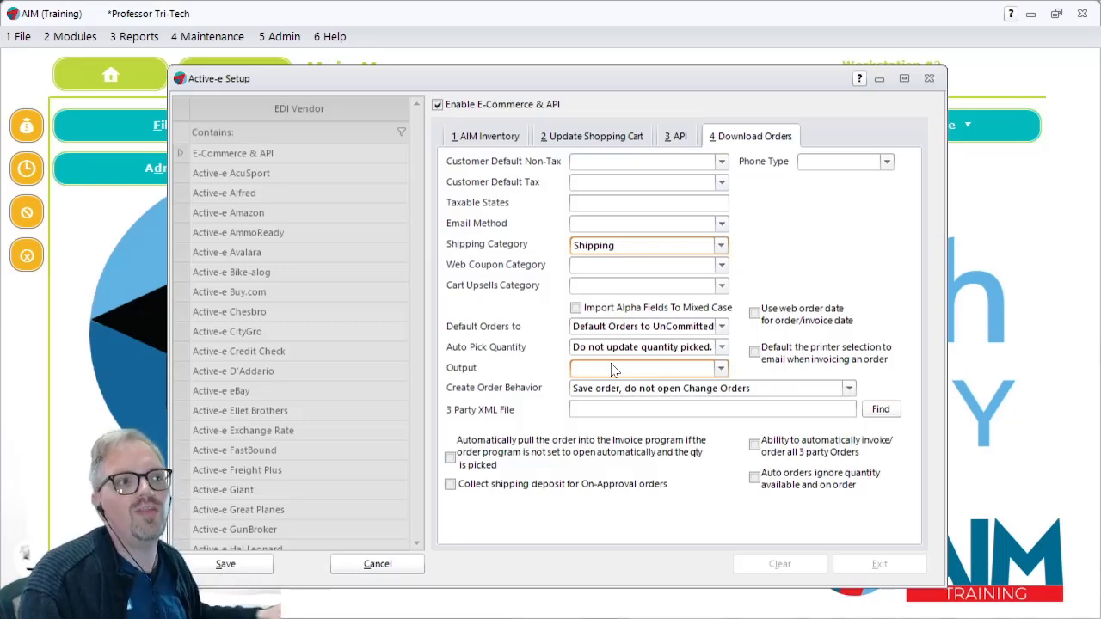
Step: Locate Non Inventory Categories among the ledger maintenance options without opening it
left_click(179, 38)
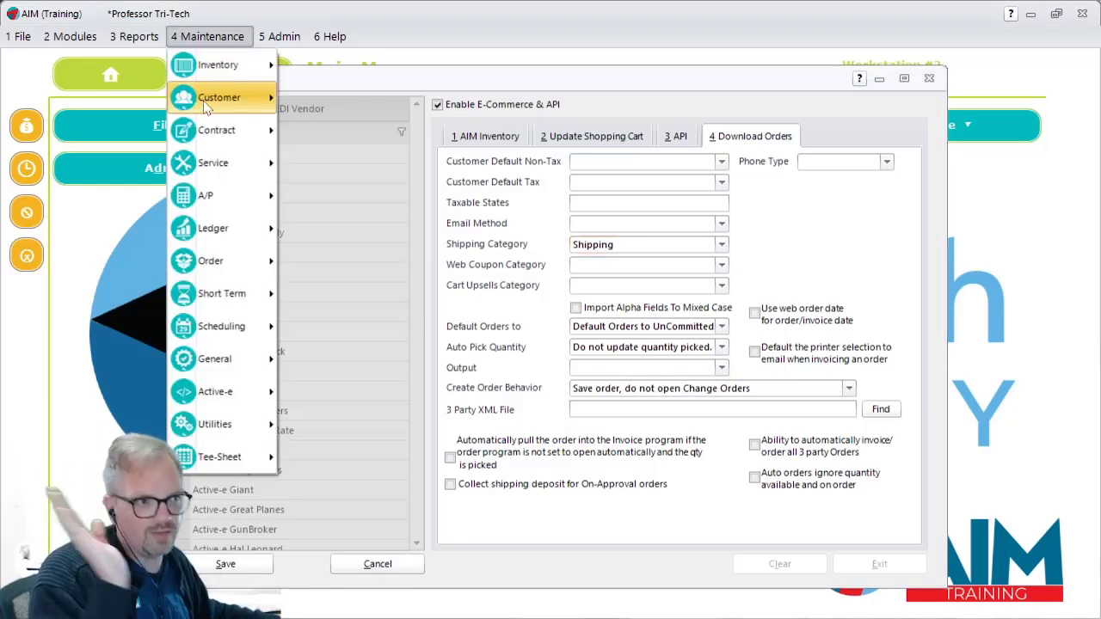
mouse_move(215, 228)
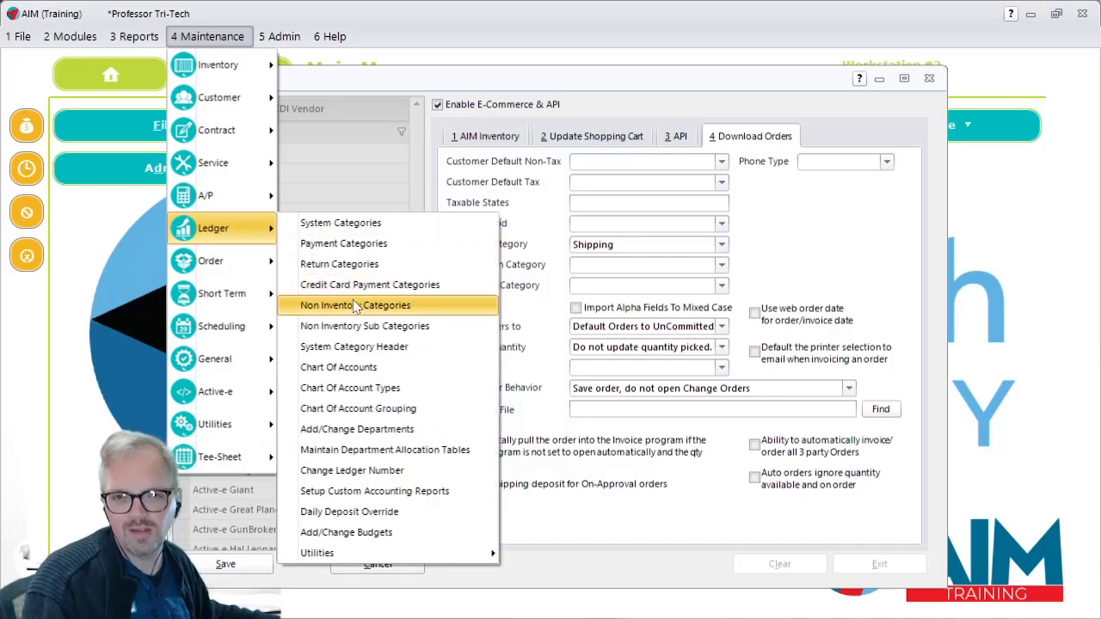
left_click(897, 274)
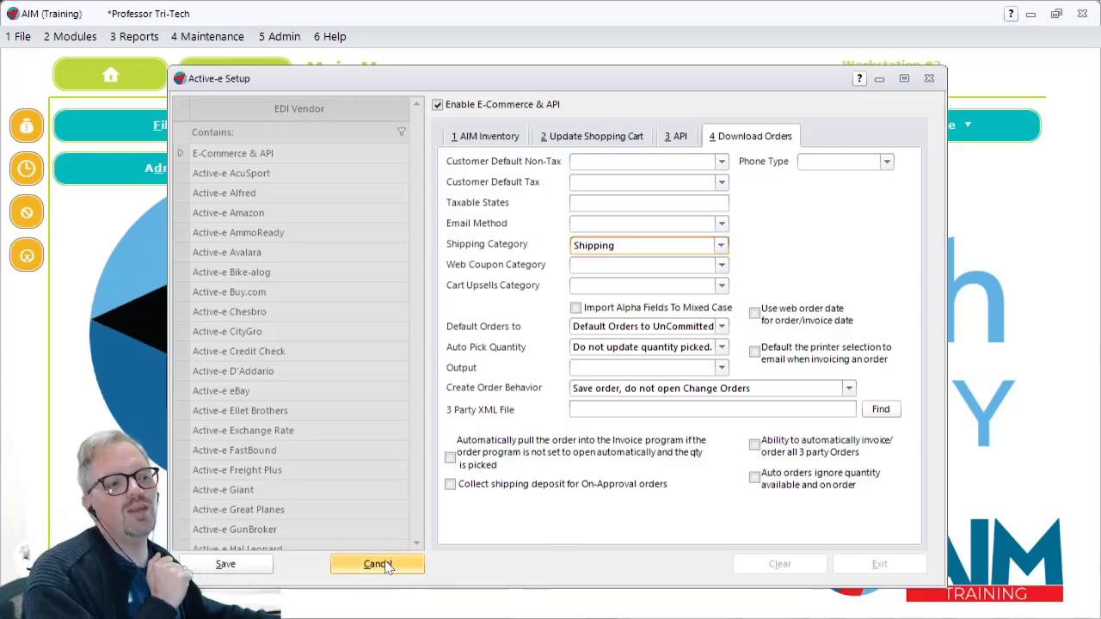
Step: Discard the E-Commerce & API changes, close Active-e Setup, and switch to the AIM session in Remote Desktop
left_click(385, 566)
left_click(883, 568)
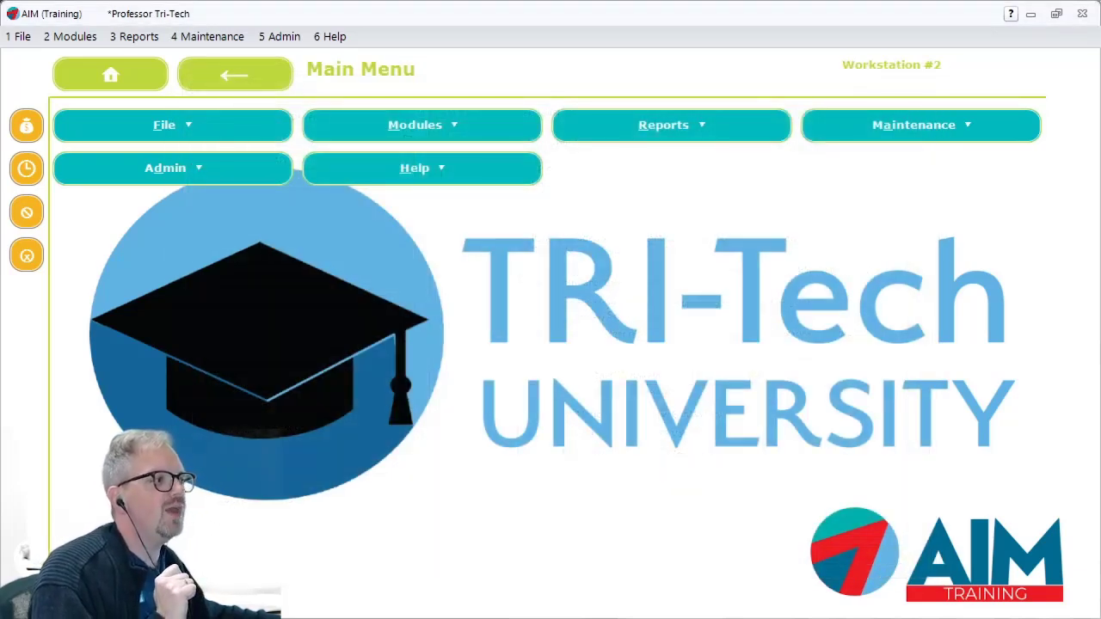
key("alt+Tab")
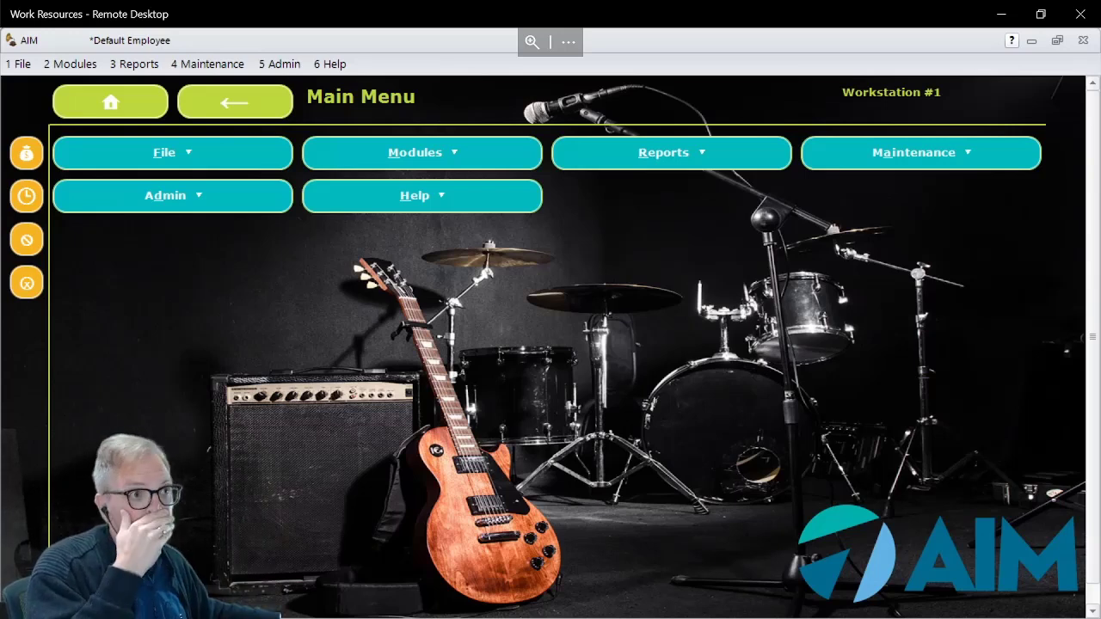
Step: Open the Active-e Web Categories maintenance and check which XML packages can be assigned to a category
left_click(204, 71)
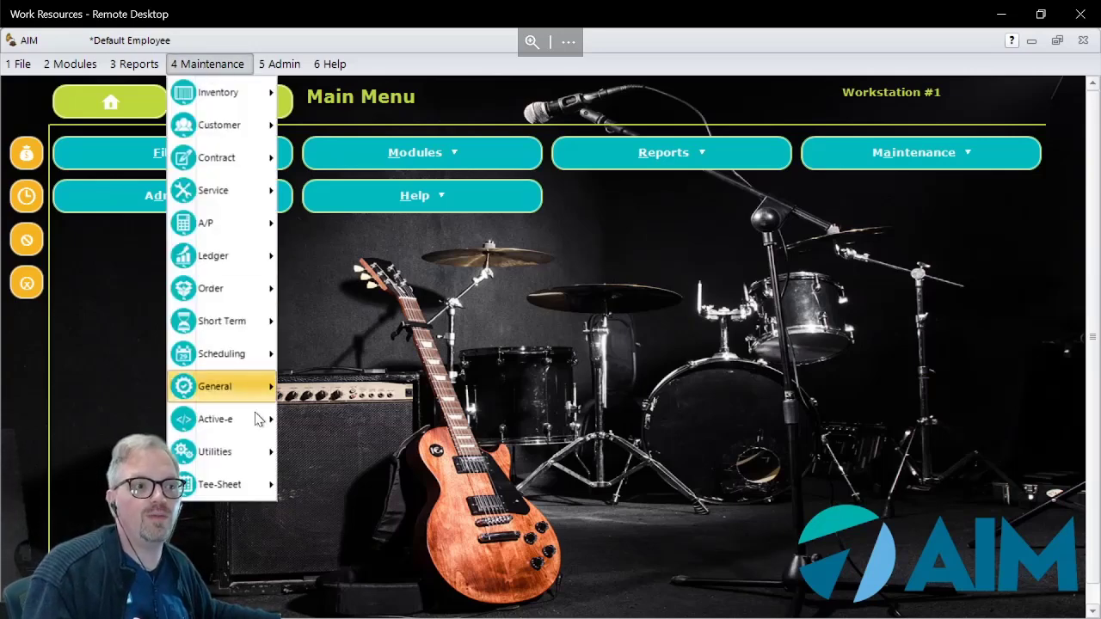
mouse_move(252, 422)
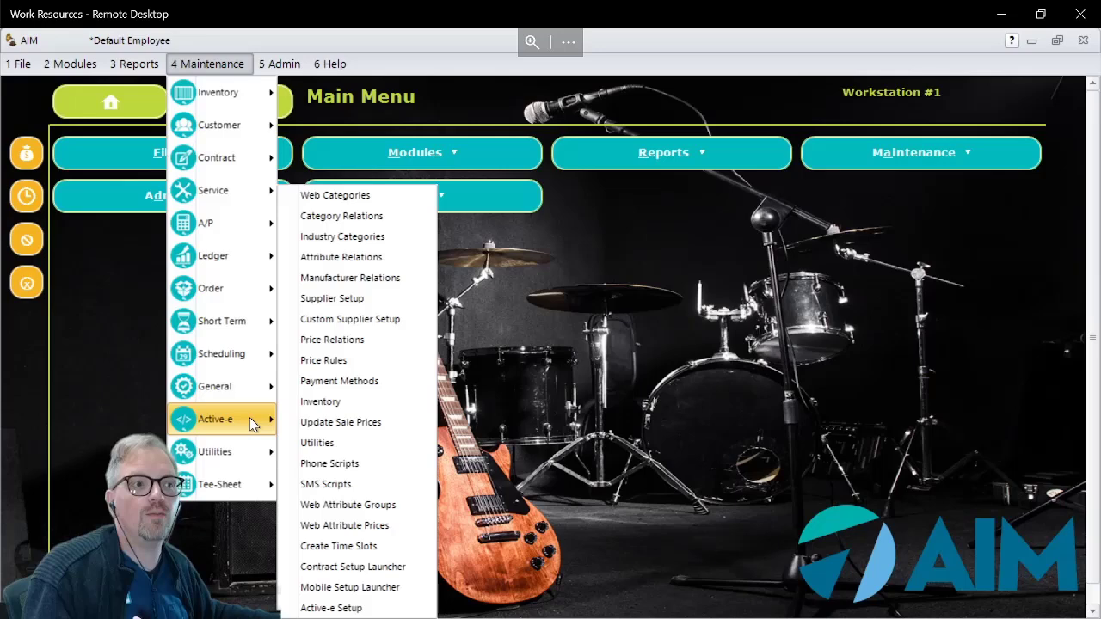
left_click(335, 197)
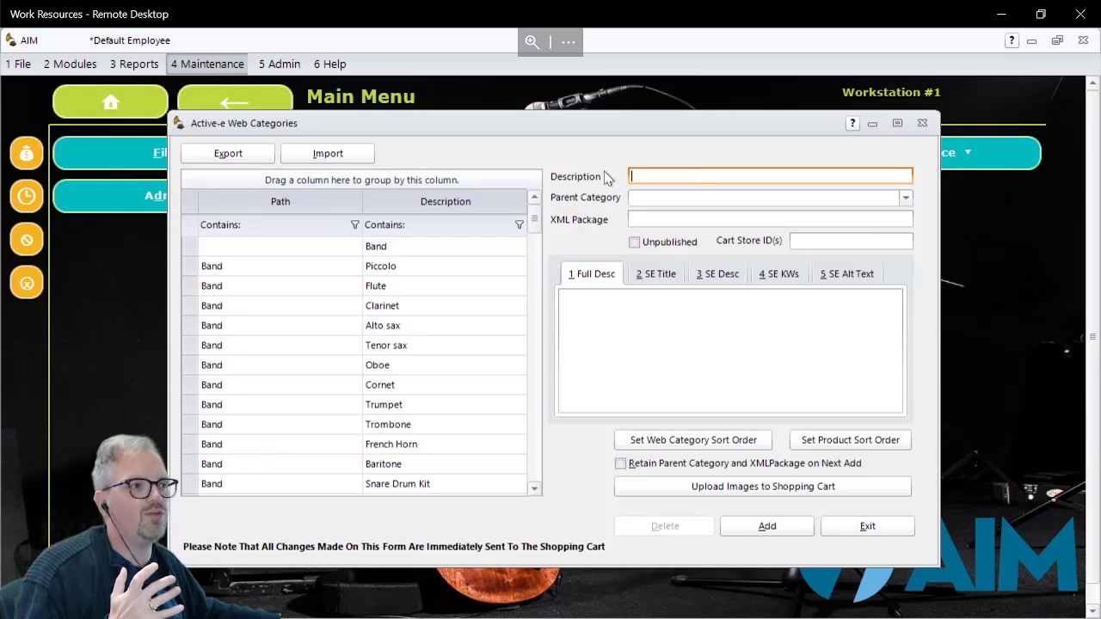
left_click(700, 220)
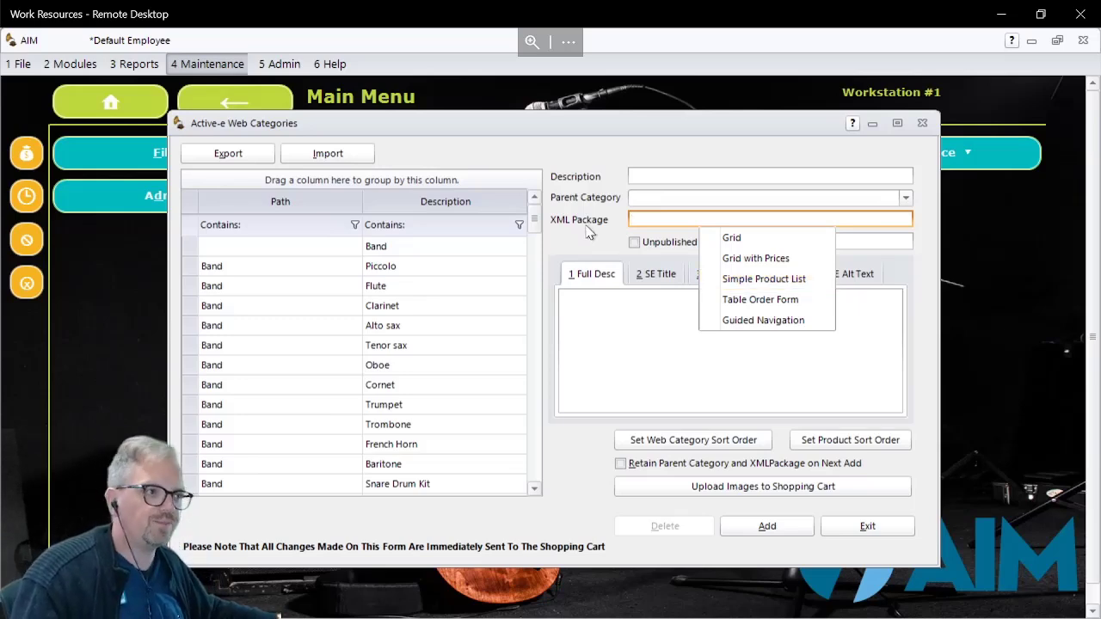
left_click(676, 198)
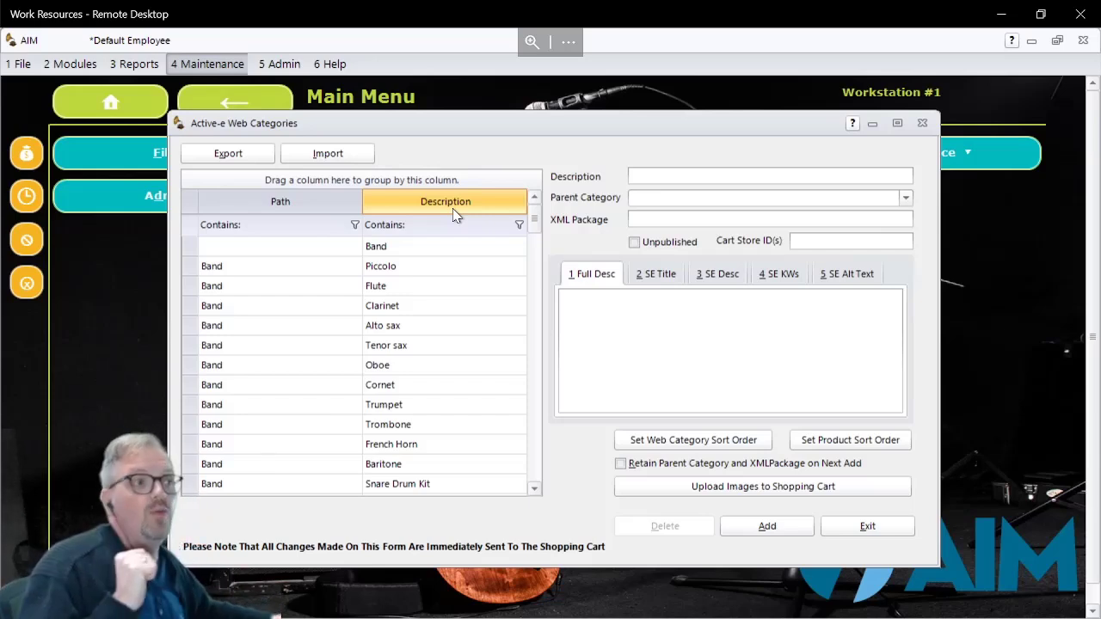
Step: Review the web category's full description, search engine title and search engine description fields
left_click(590, 307)
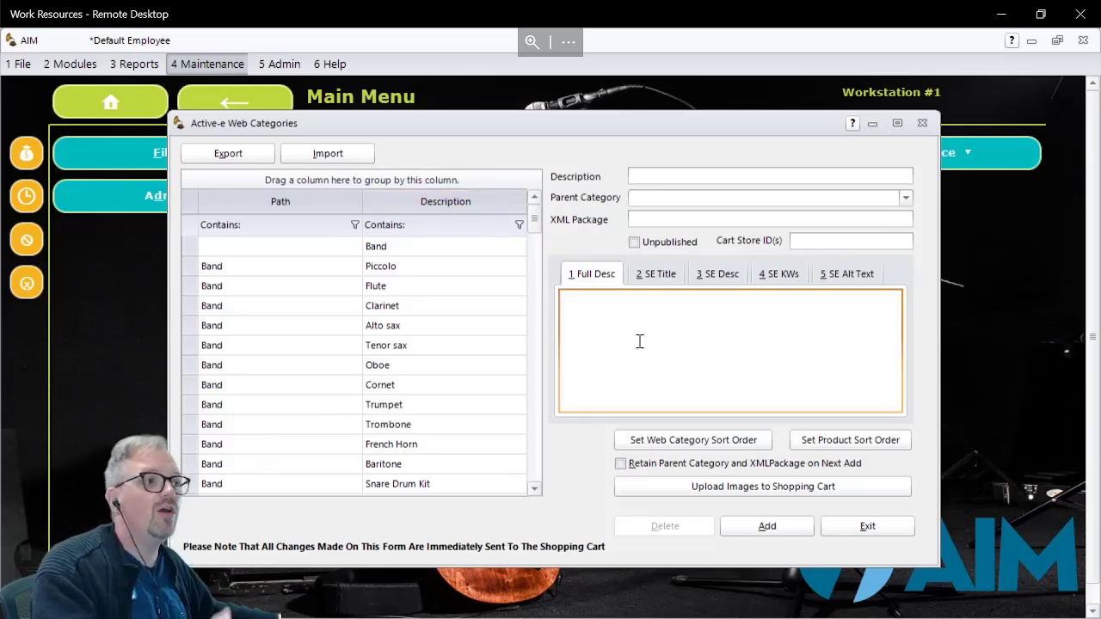
left_click(661, 277)
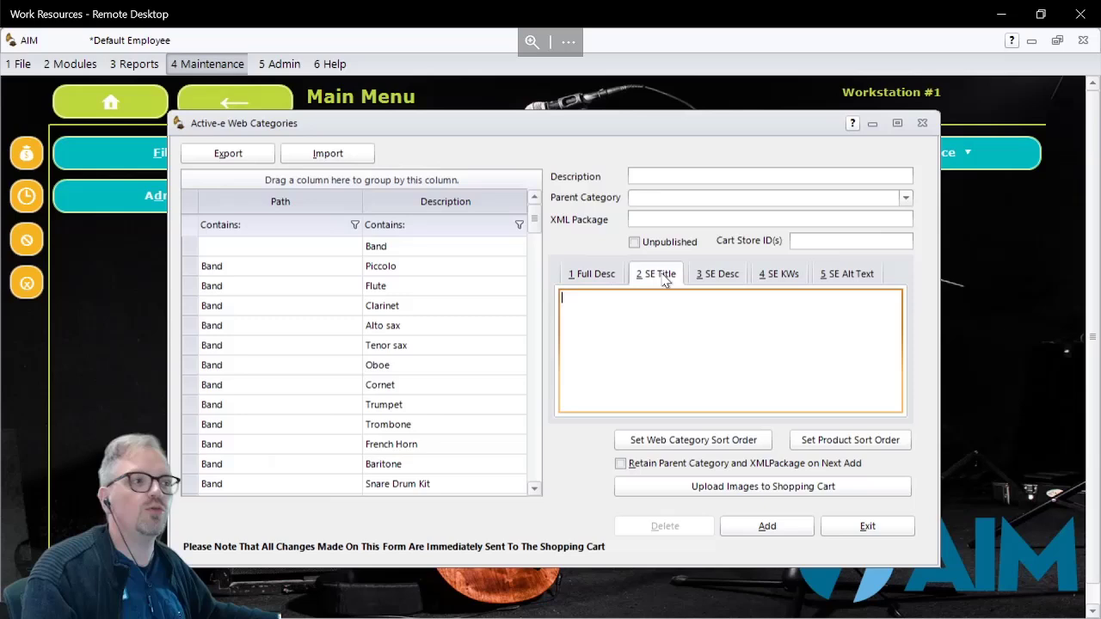
left_click(718, 284)
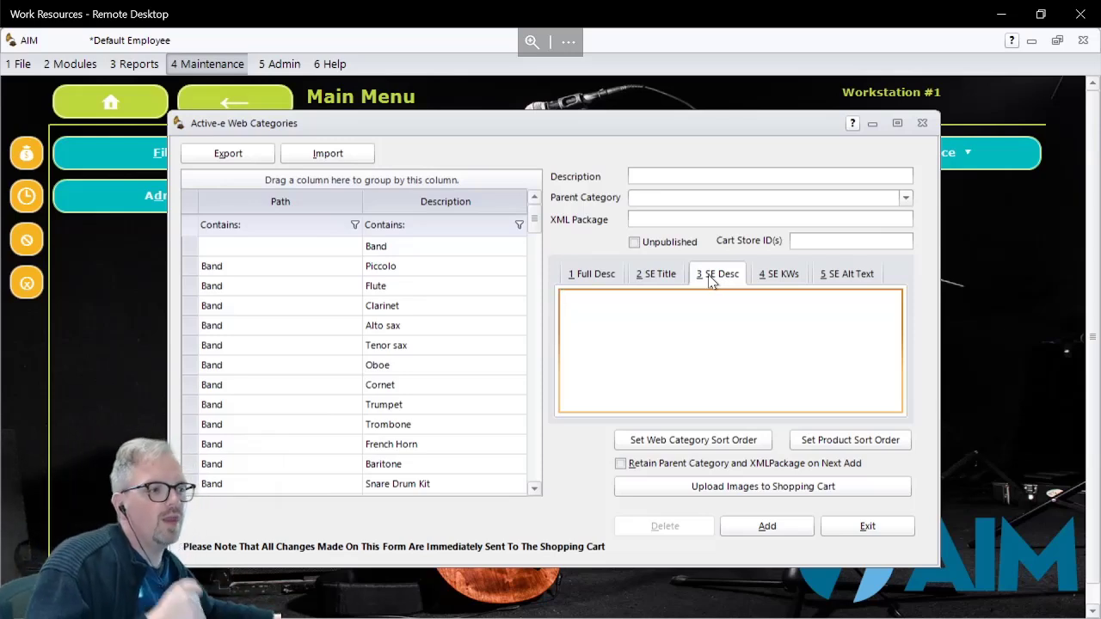
Step: Load the Piccolo category under Band to check its details and XML Package field, and close Active-e Web Categories
left_click(254, 270)
left_click(659, 220)
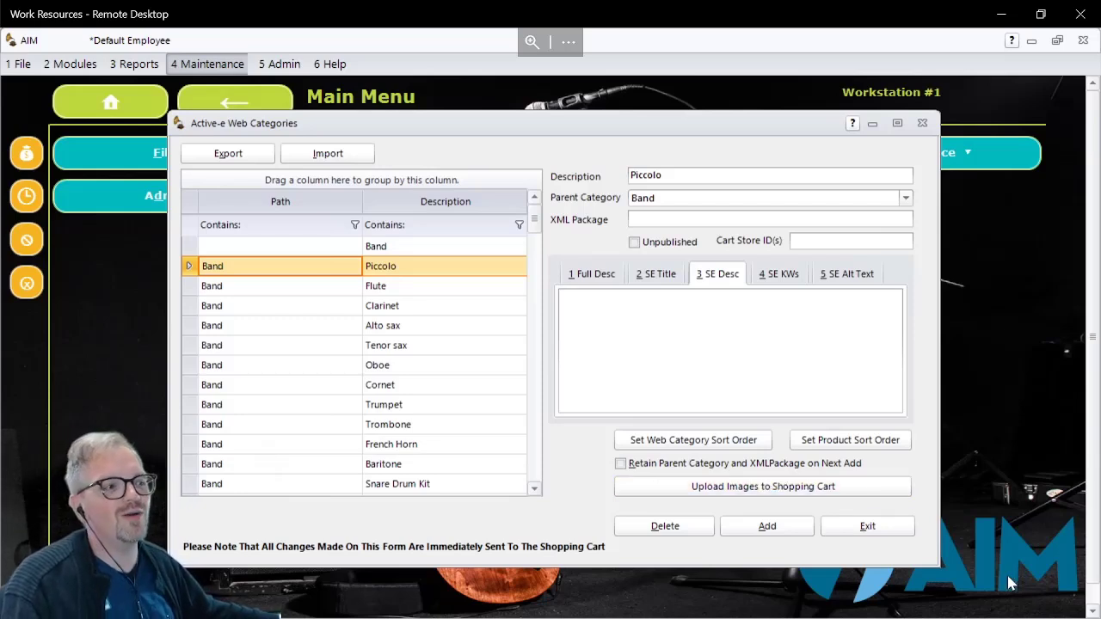
left_click(869, 527)
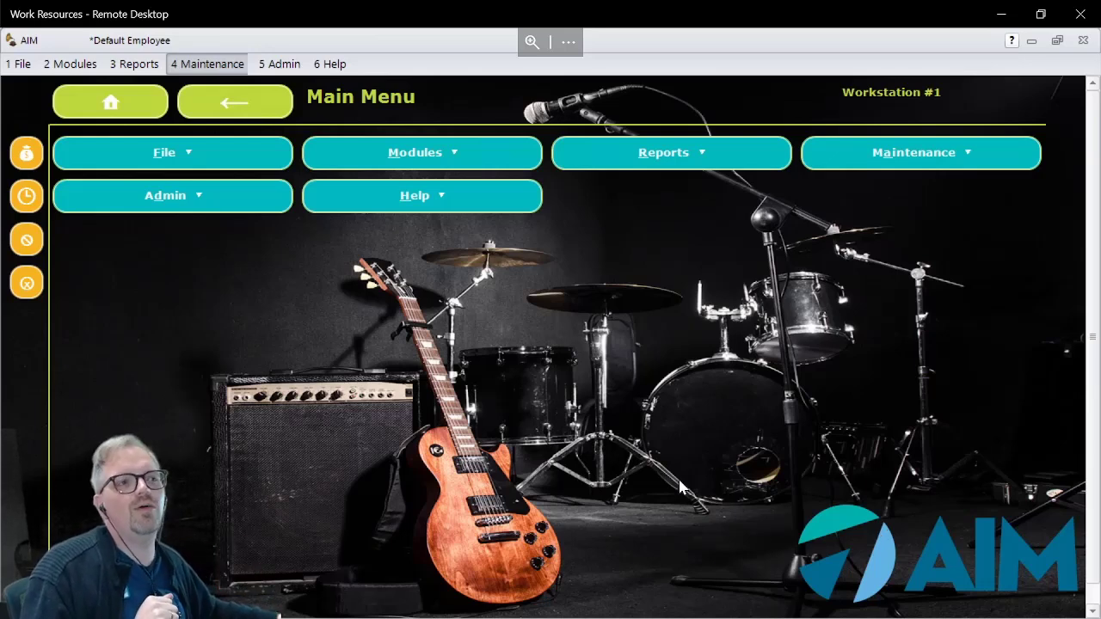
Step: Open Change Inventory and load the item with model KB400N
left_click(66, 73)
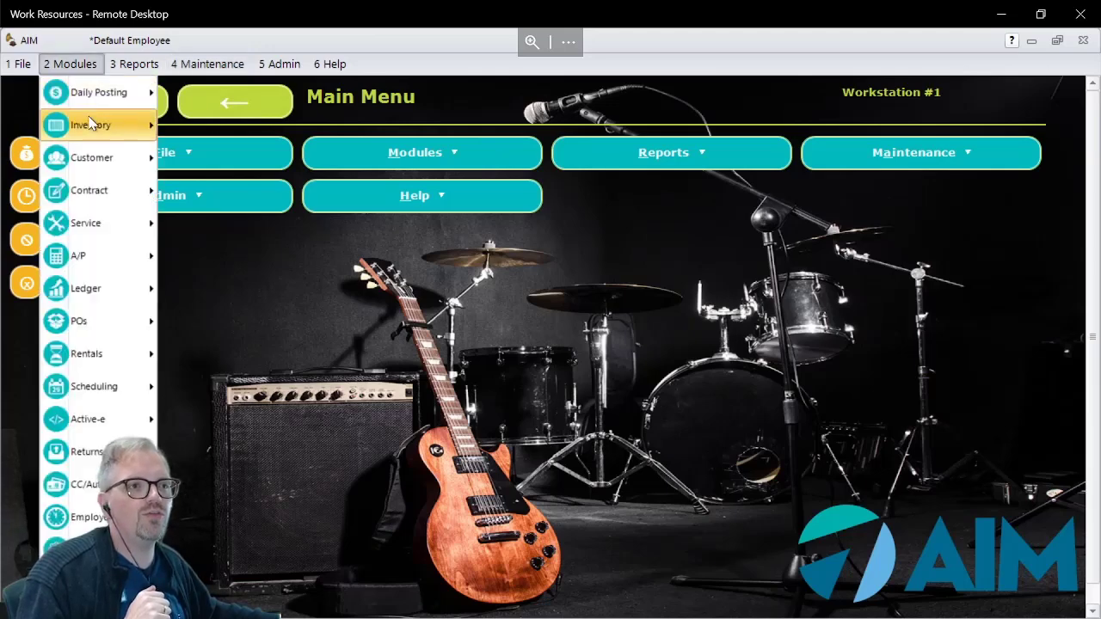
mouse_move(98, 125)
mouse_move(290, 353)
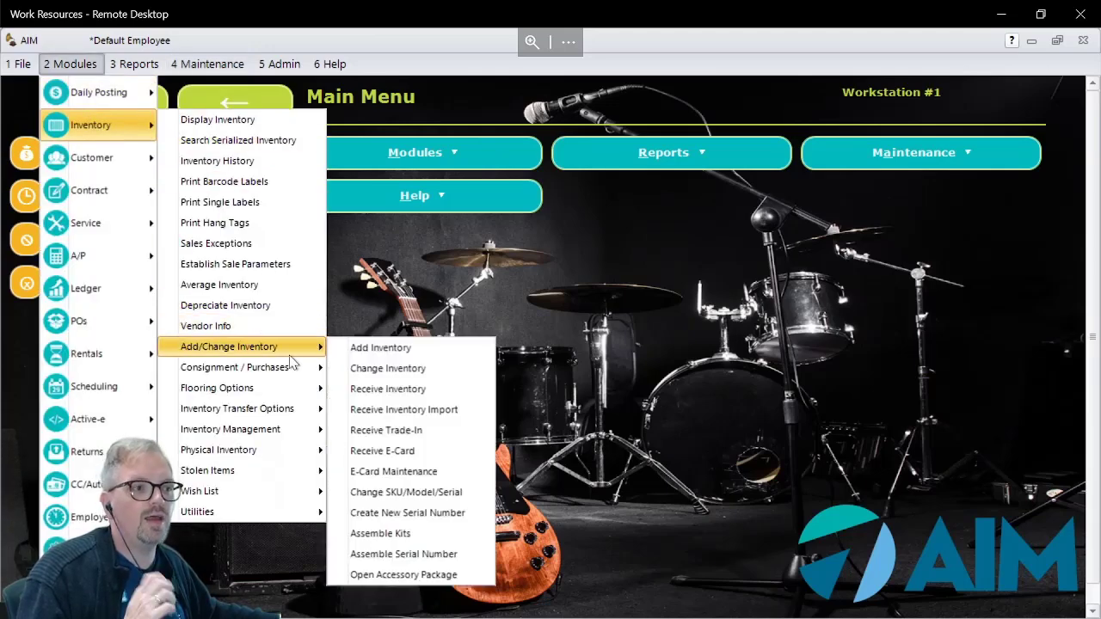
left_click(408, 372)
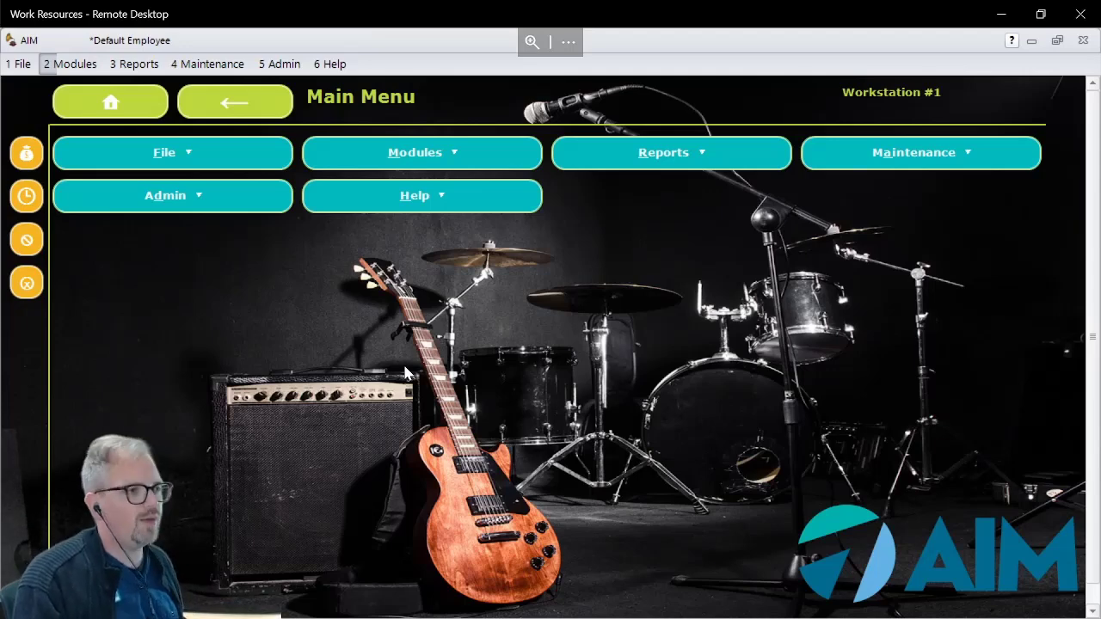
type("KB")
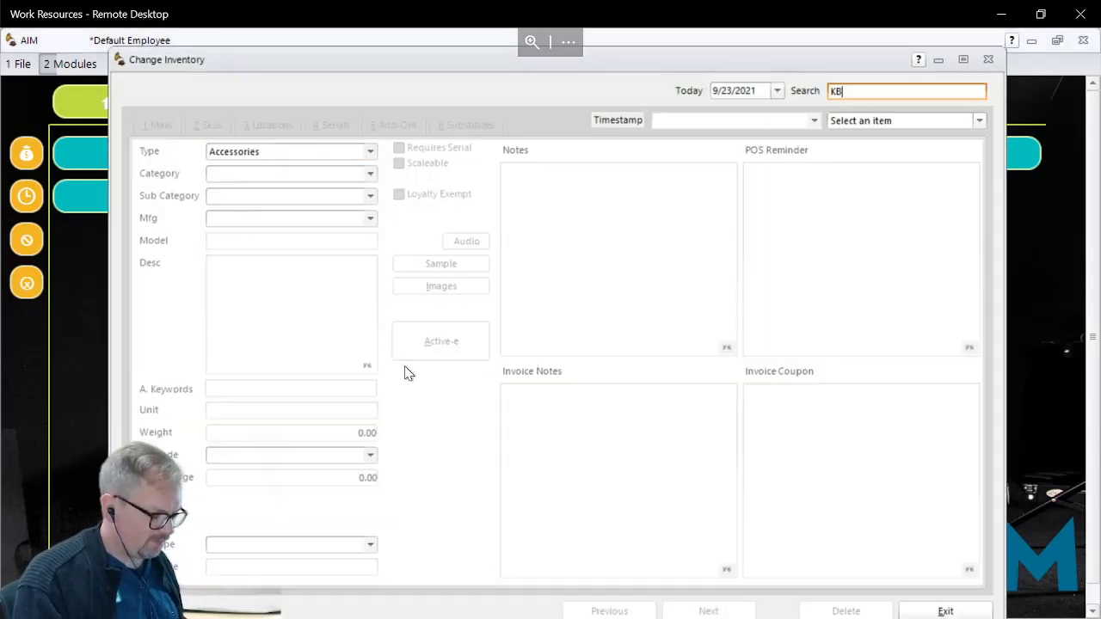
type("400N")
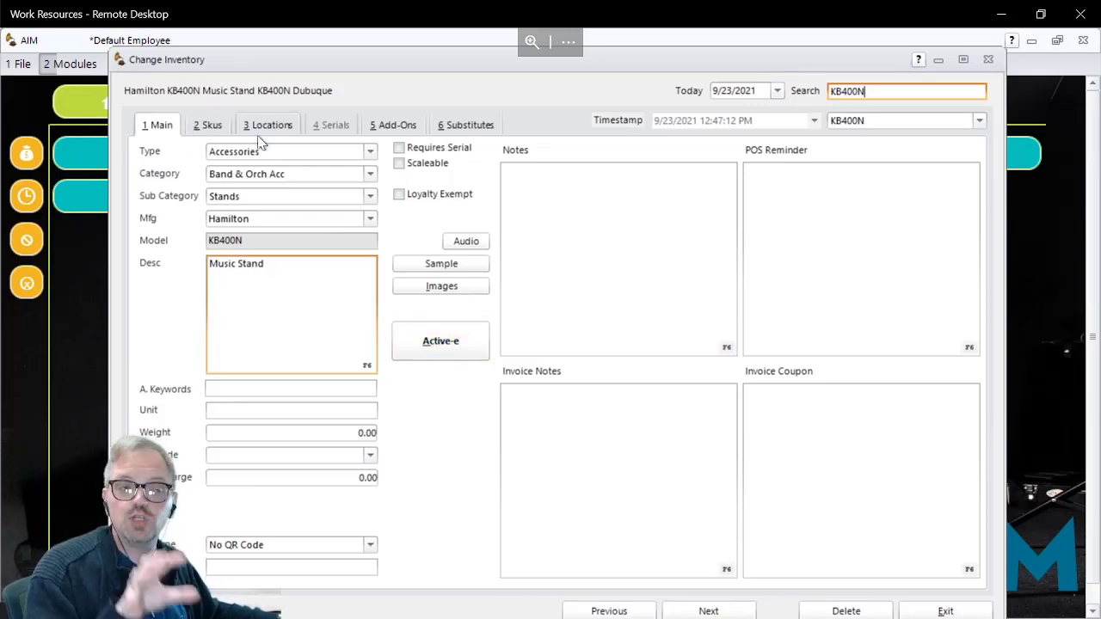
Step: Open the item's Active-e Maintenance and check the web subcategories available under Amps & Speaker Encl
left_click(441, 343)
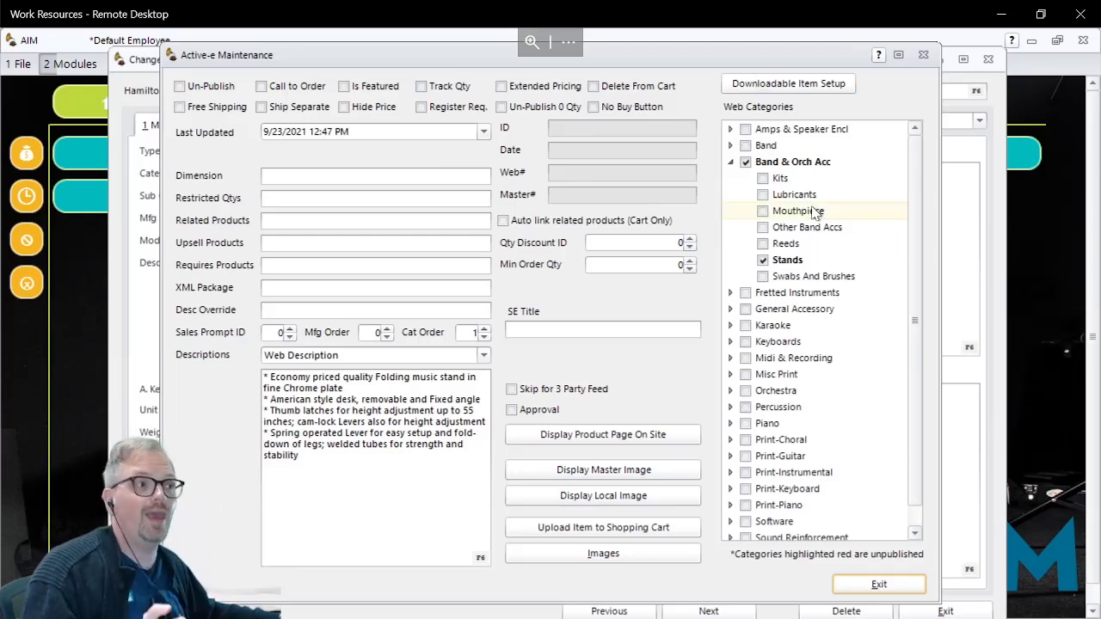
left_click(731, 130)
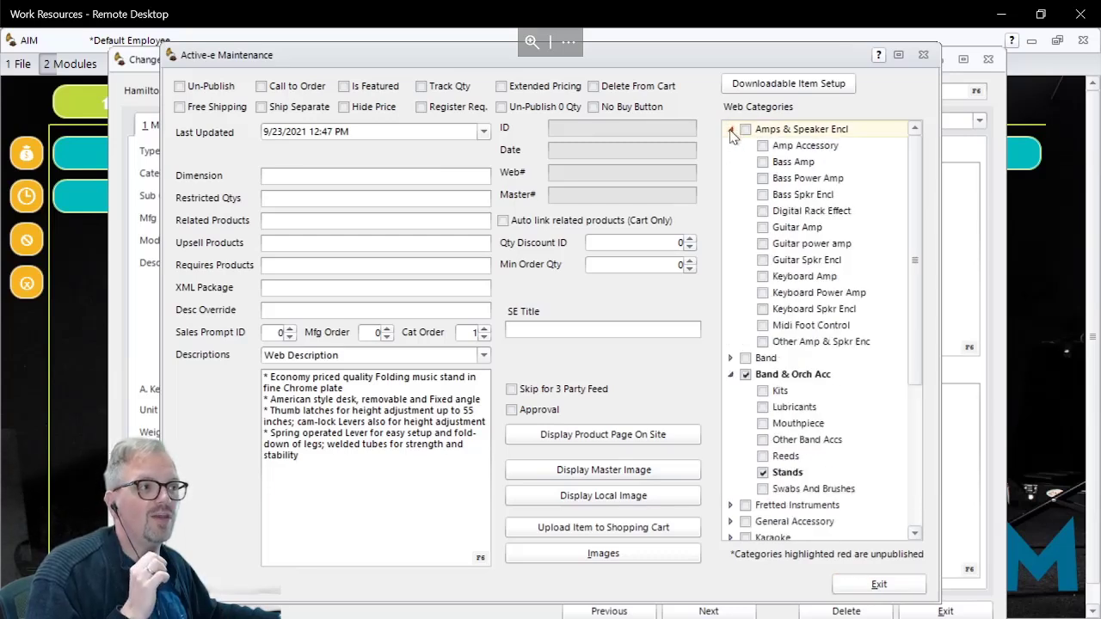
left_click(731, 130)
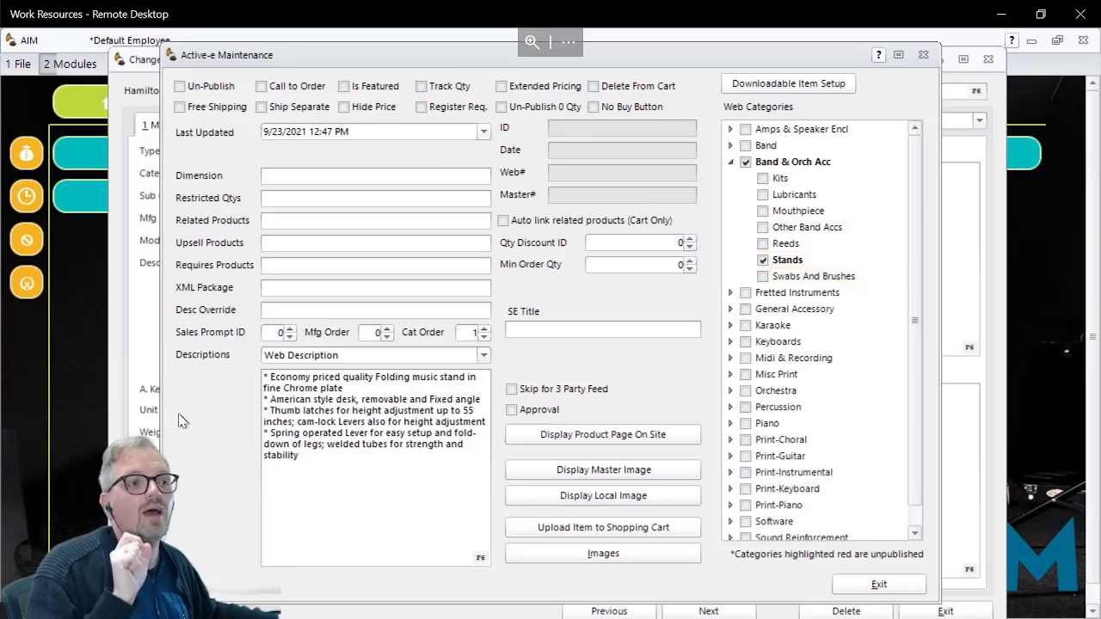
Step: Review the item's web description and the other description types through Mfg Image URL, ending back on Web Description
left_click(297, 427)
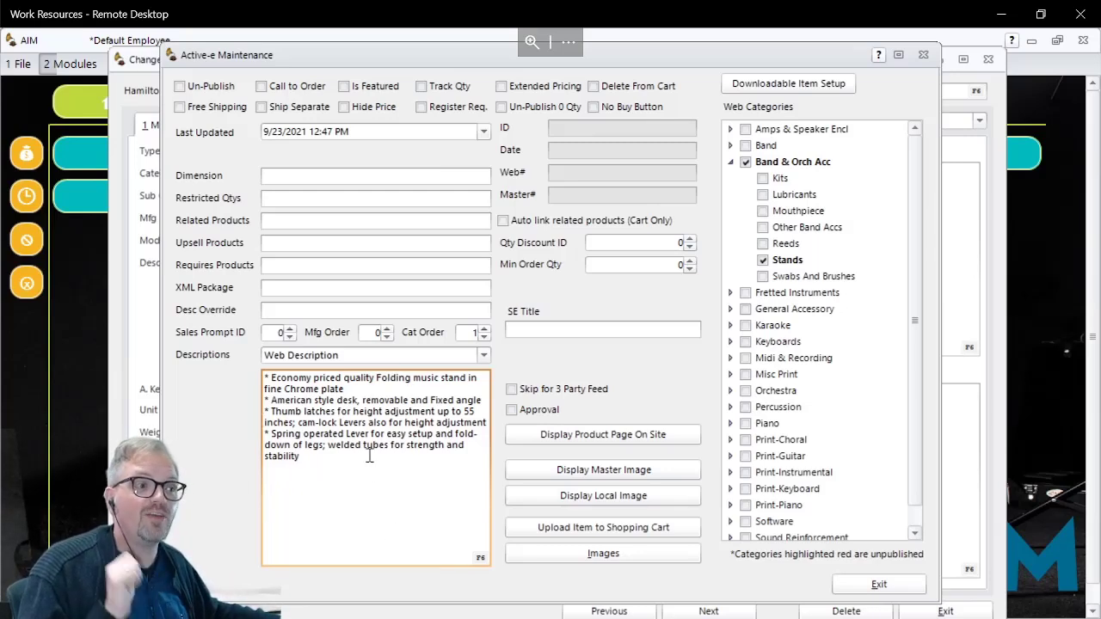
left_click(482, 357)
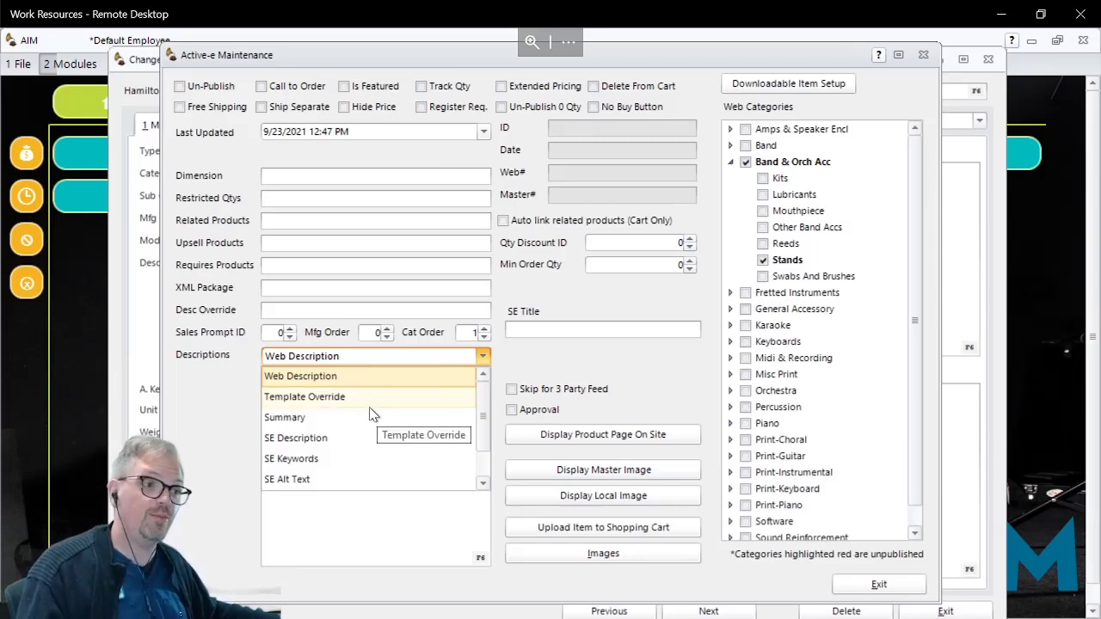
scroll(357, 439, "down", 1)
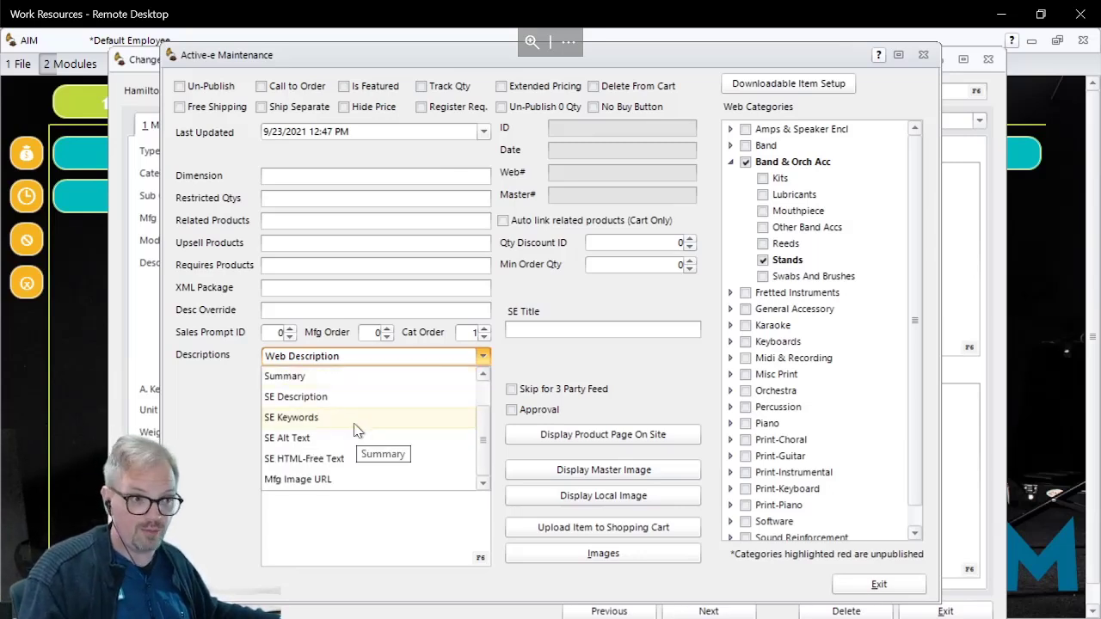
left_click(337, 483)
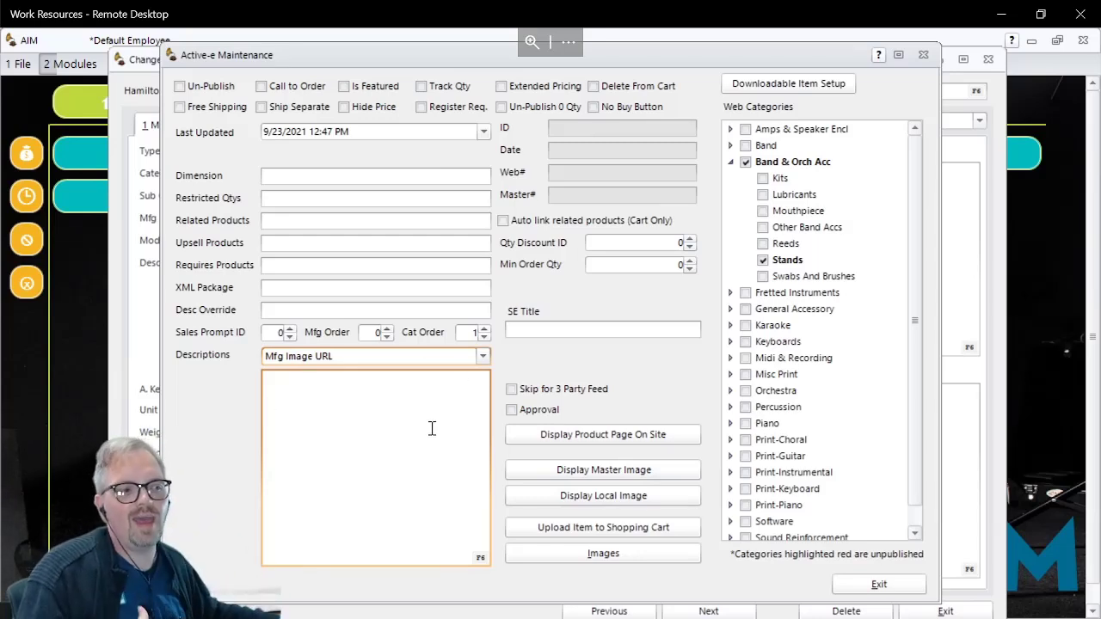
left_click(484, 356)
scroll(356, 417, "up", 1)
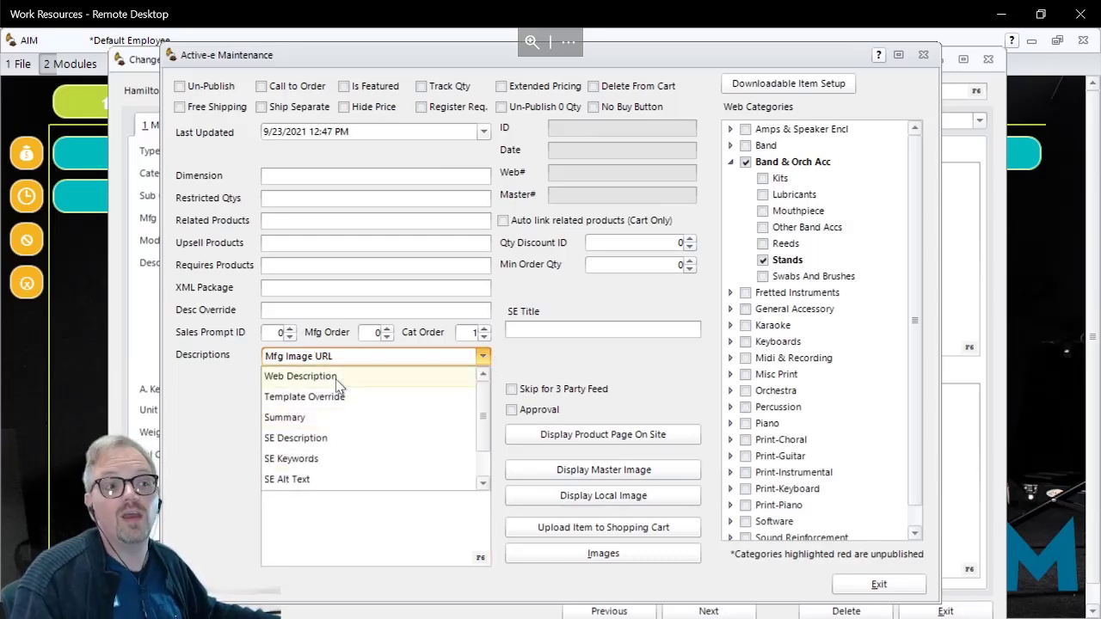
left_click(336, 377)
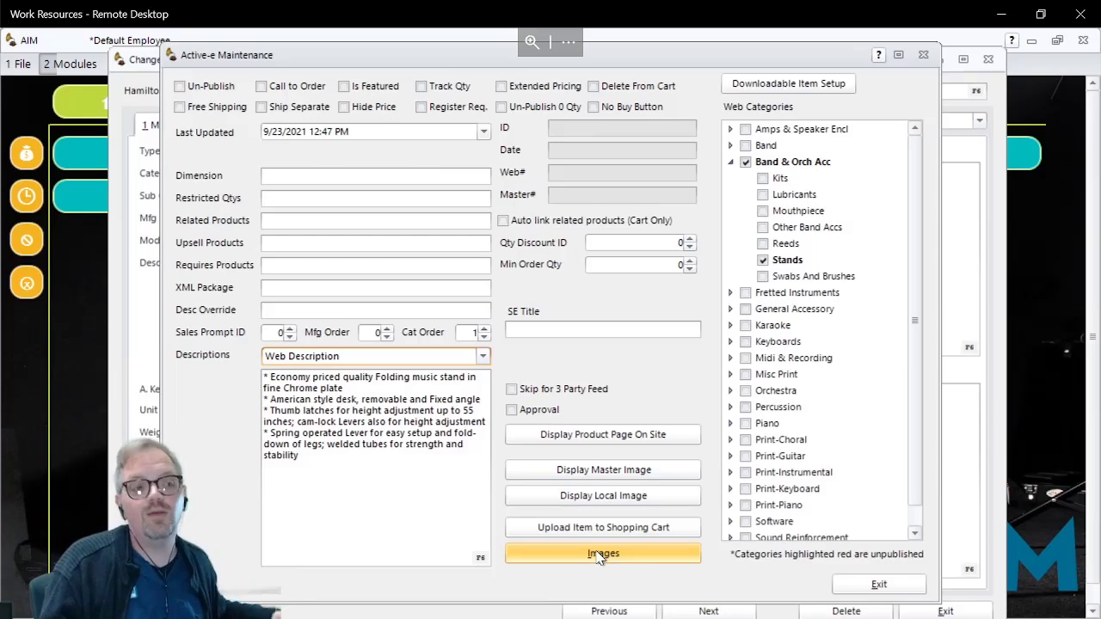
Step: Display the item's Mfg Image URL description in Active-e Maintenance
left_click(425, 362)
scroll(344, 456, "down", 1)
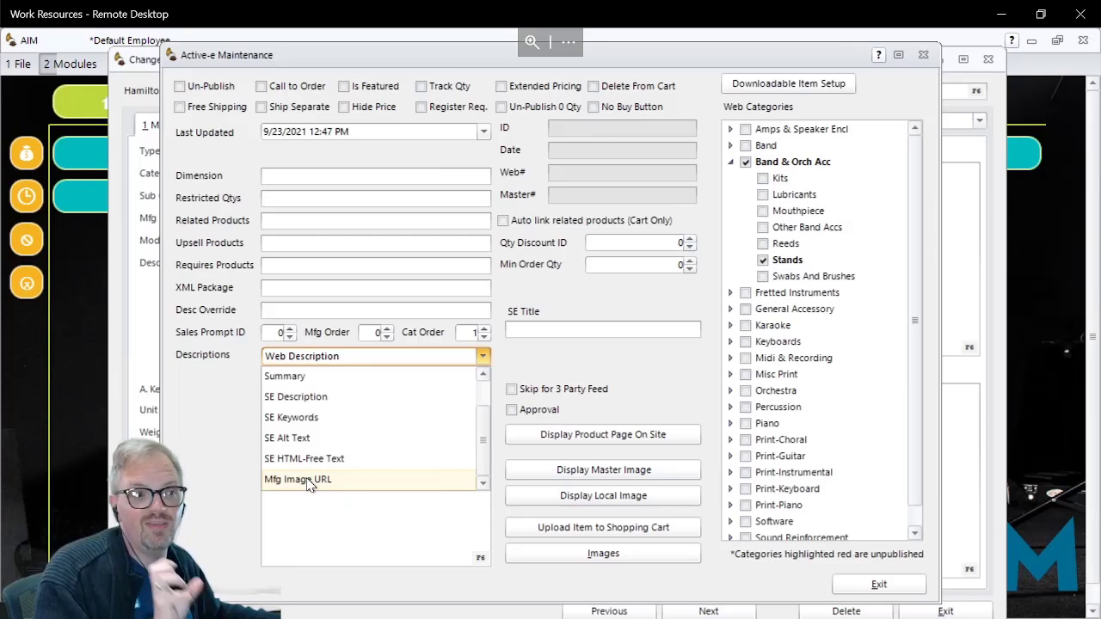
left_click(308, 479)
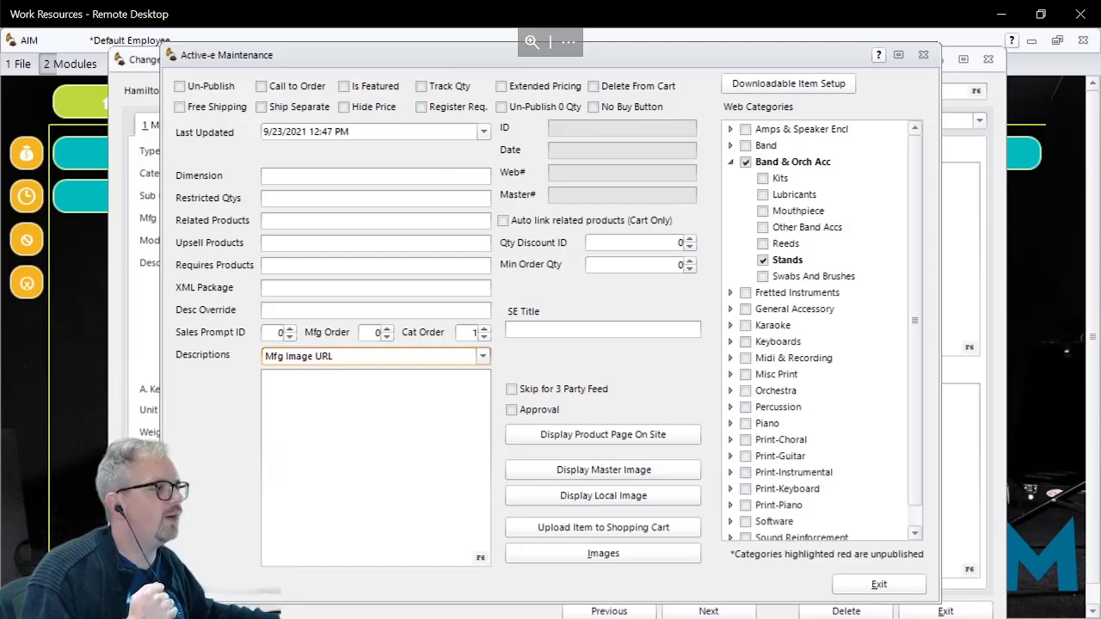
Step: Switch to the AIM Demo Store in Microsoft Edge and open the Band & Orch Acc category page
key("alt+Tab")
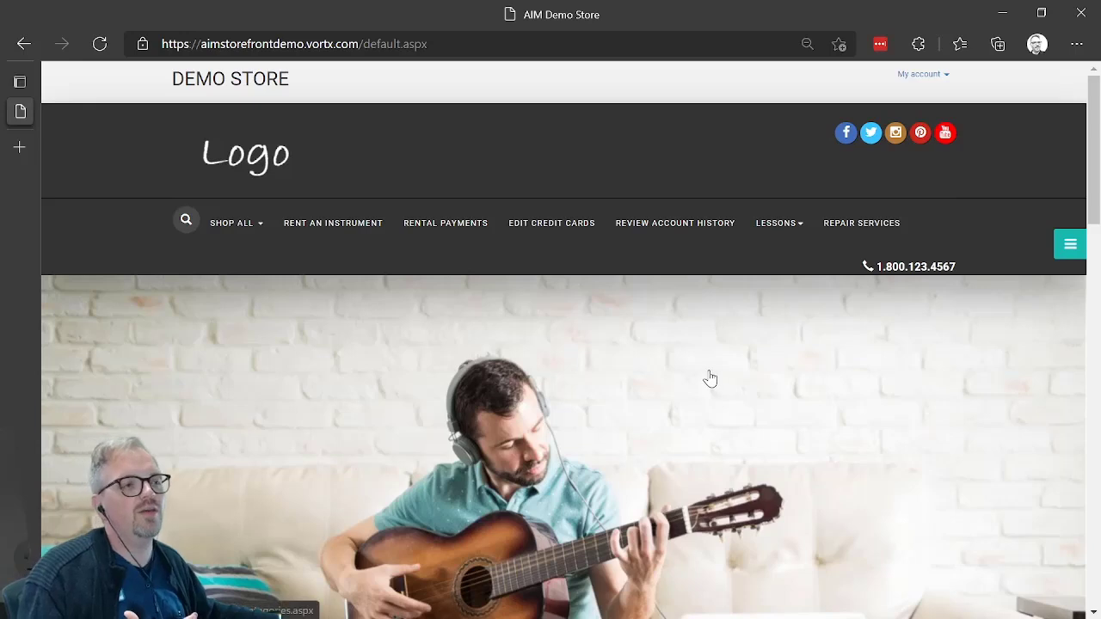
left_click(244, 226)
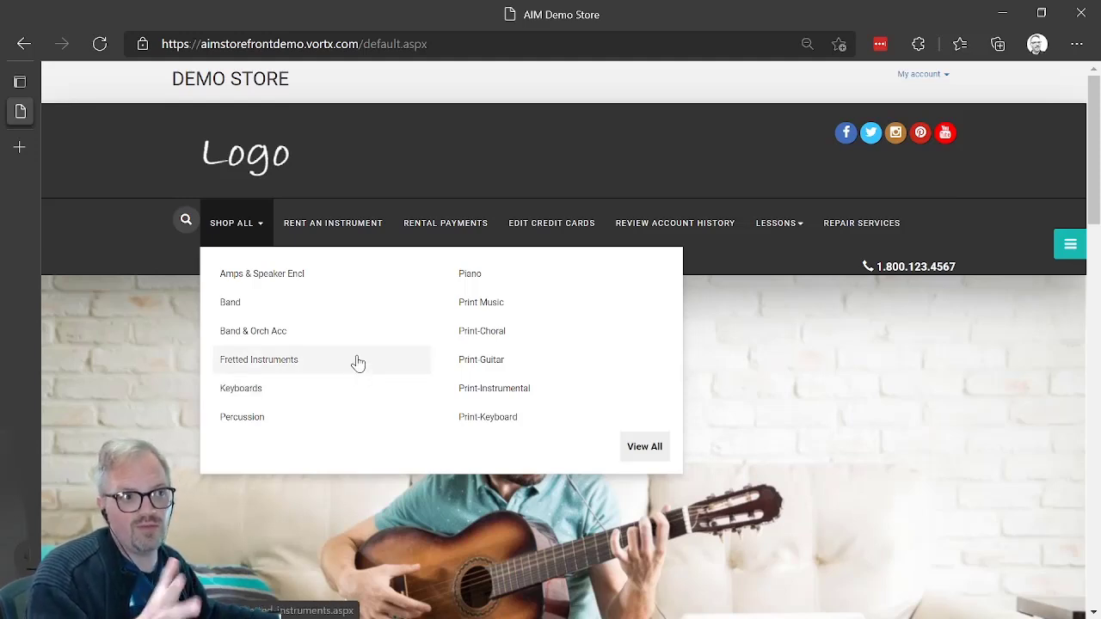
left_click(251, 341)
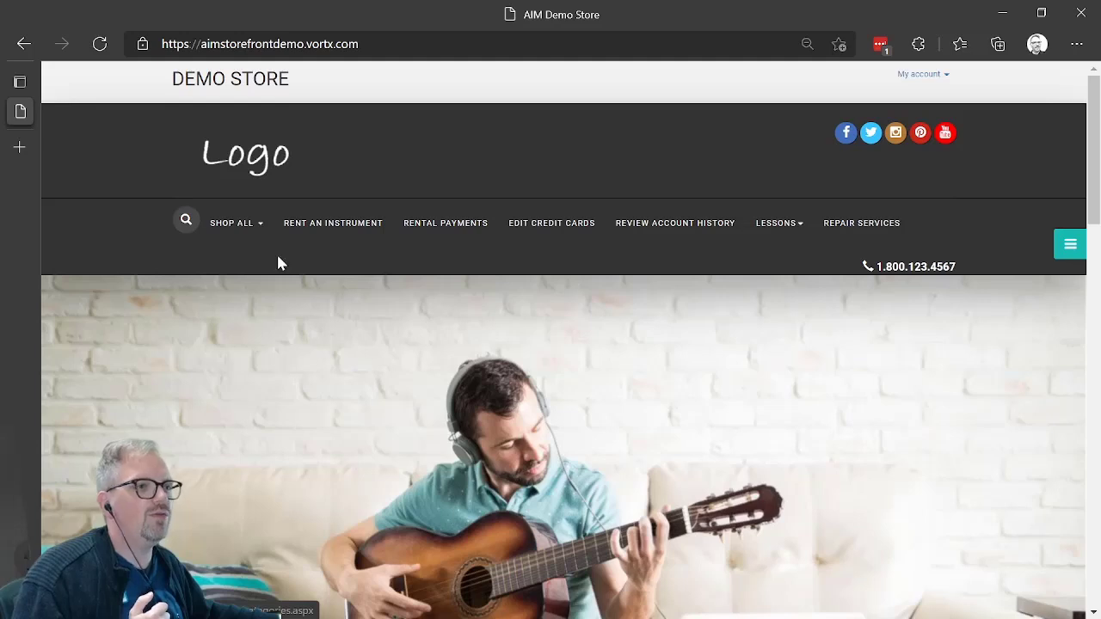
left_click(248, 226)
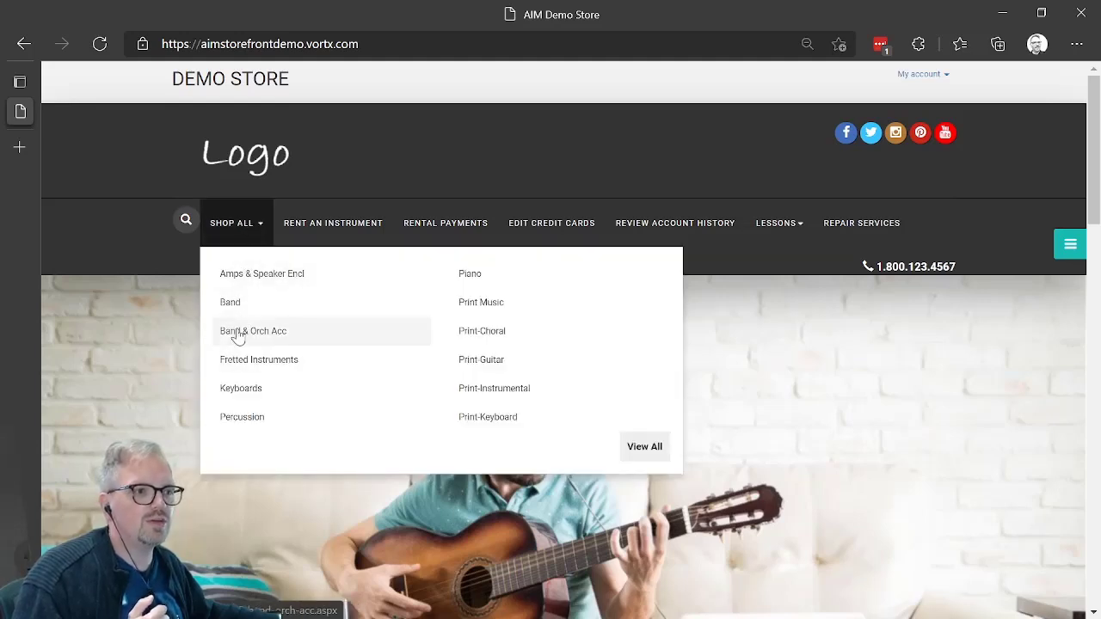
left_click(238, 336)
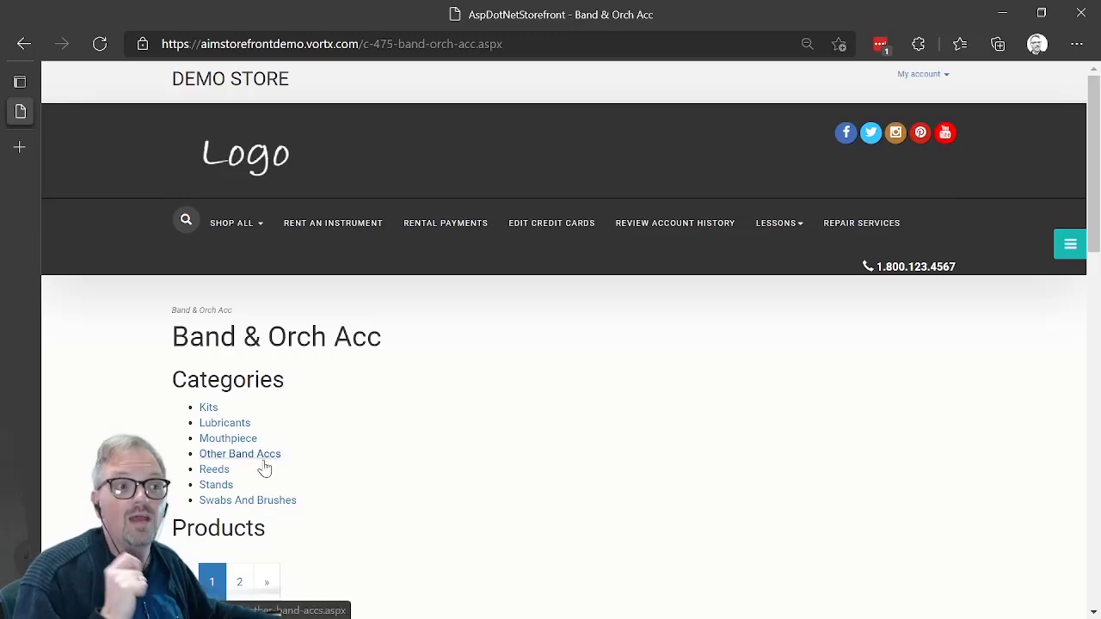
Step: Look over the Band & Orch Acc products and open the Hamilton KB400N Music Stand page through the Stands subcategory
scroll(293, 423, "down", 4)
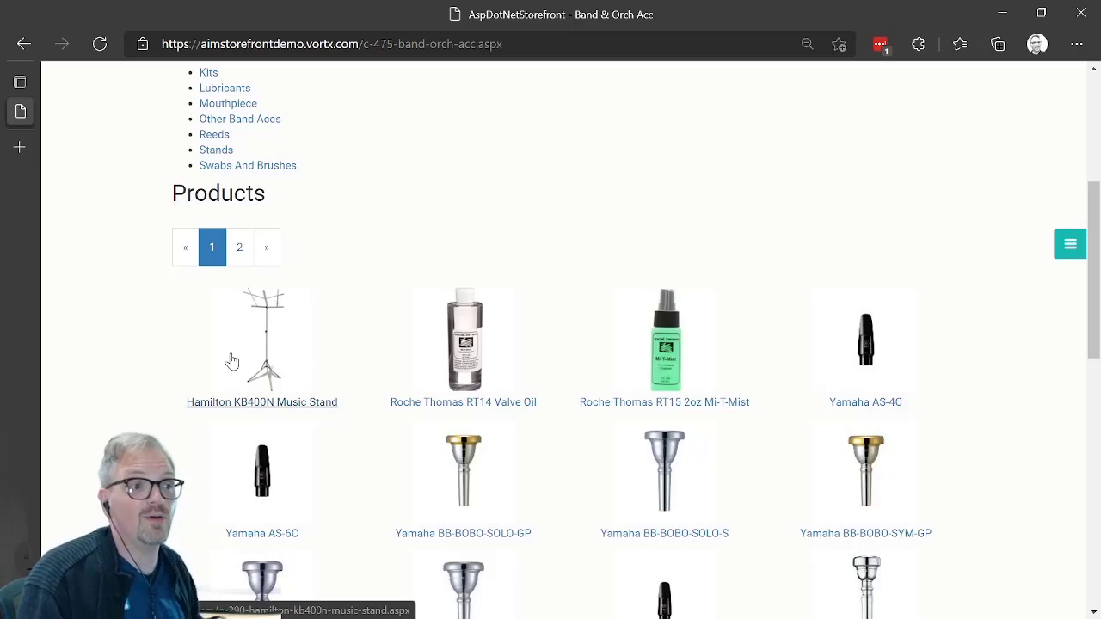
scroll(252, 172, "up", 2)
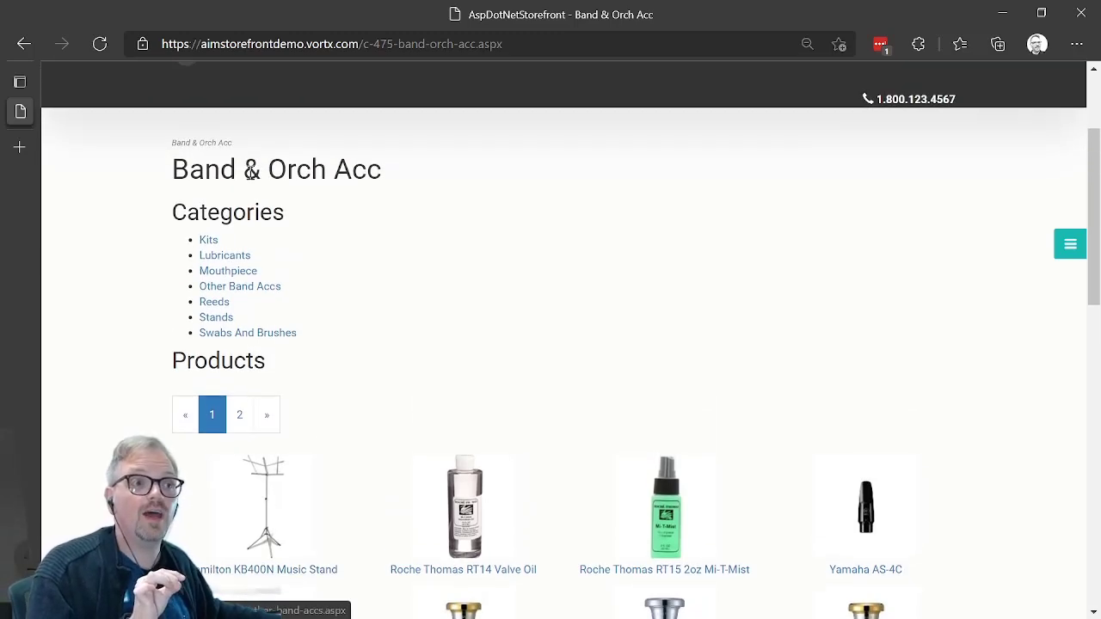
left_click(215, 318)
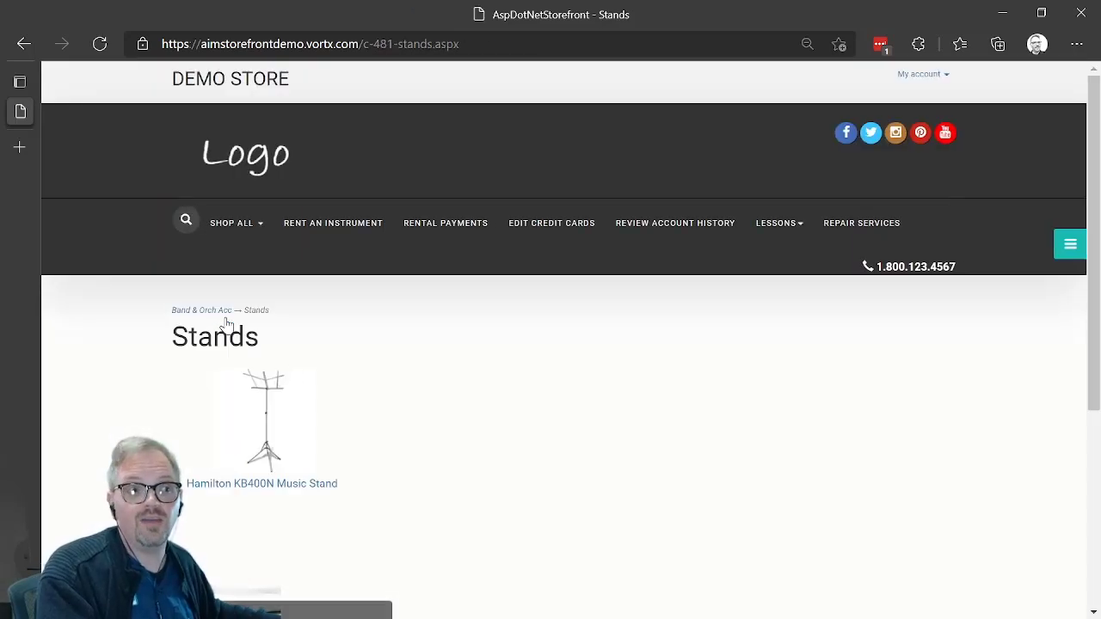
left_click(267, 416)
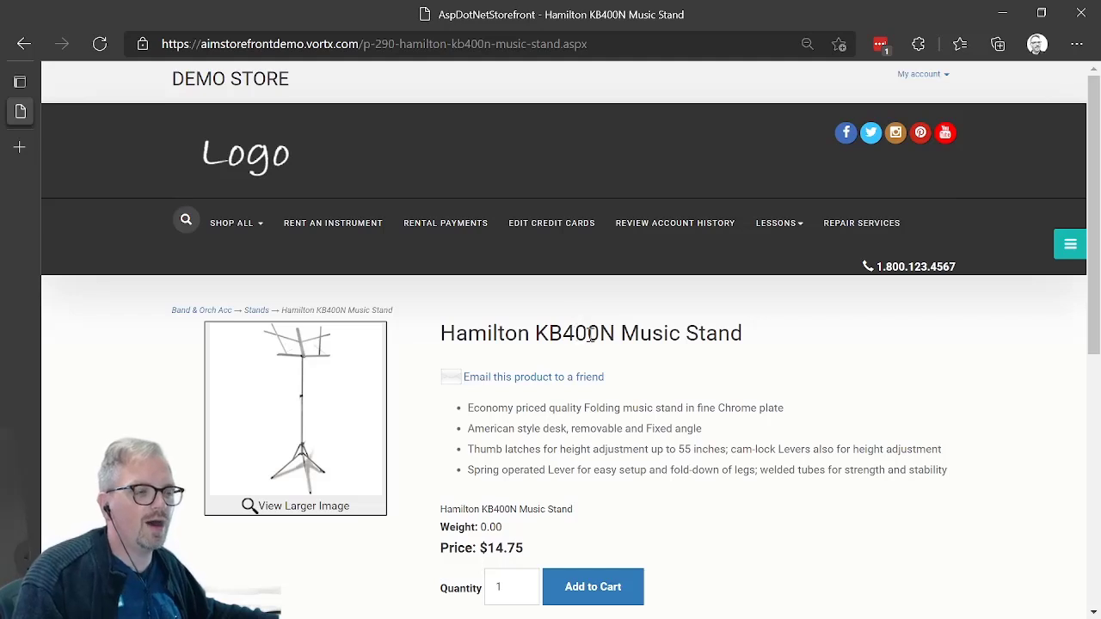
Step: Highlight the music stand's bulleted description, and view its larger product image before closing that image window
left_click_drag(499, 408, 754, 470)
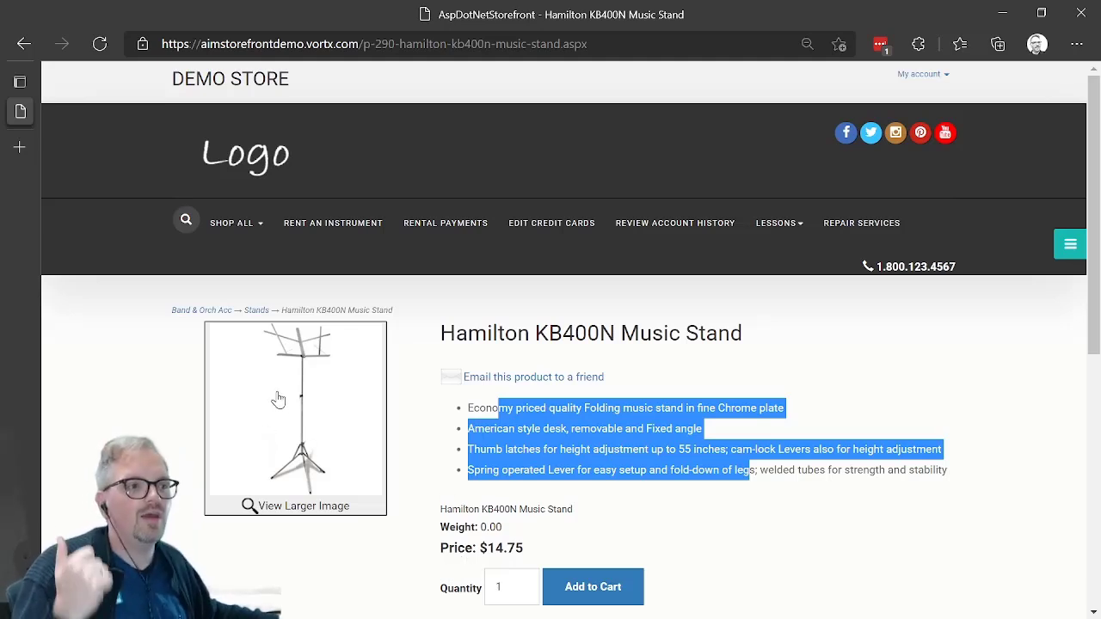
left_click(327, 390)
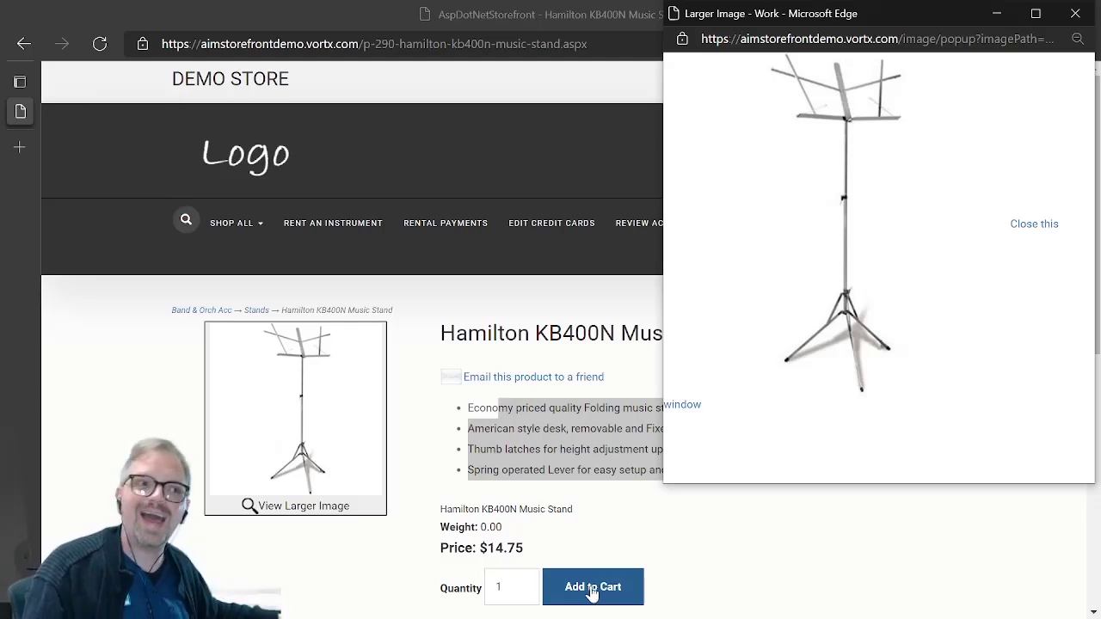
left_click(1076, 15)
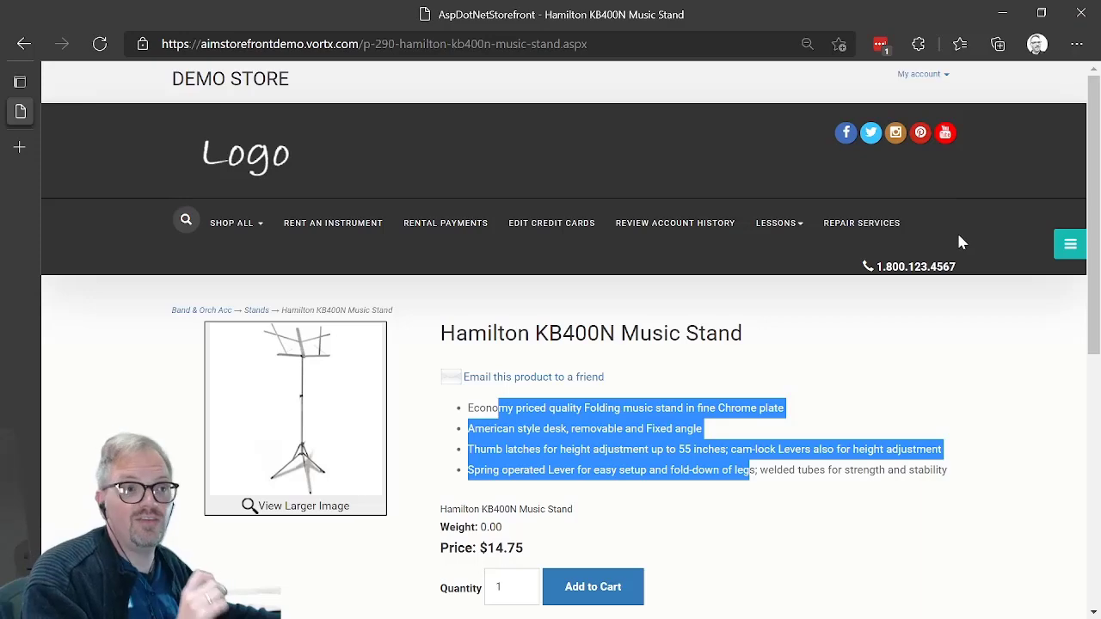
Step: Add one Hamilton KB400N Music Stand to the cart and review the account, address, shipping and payment sections at checkout
left_click(578, 600)
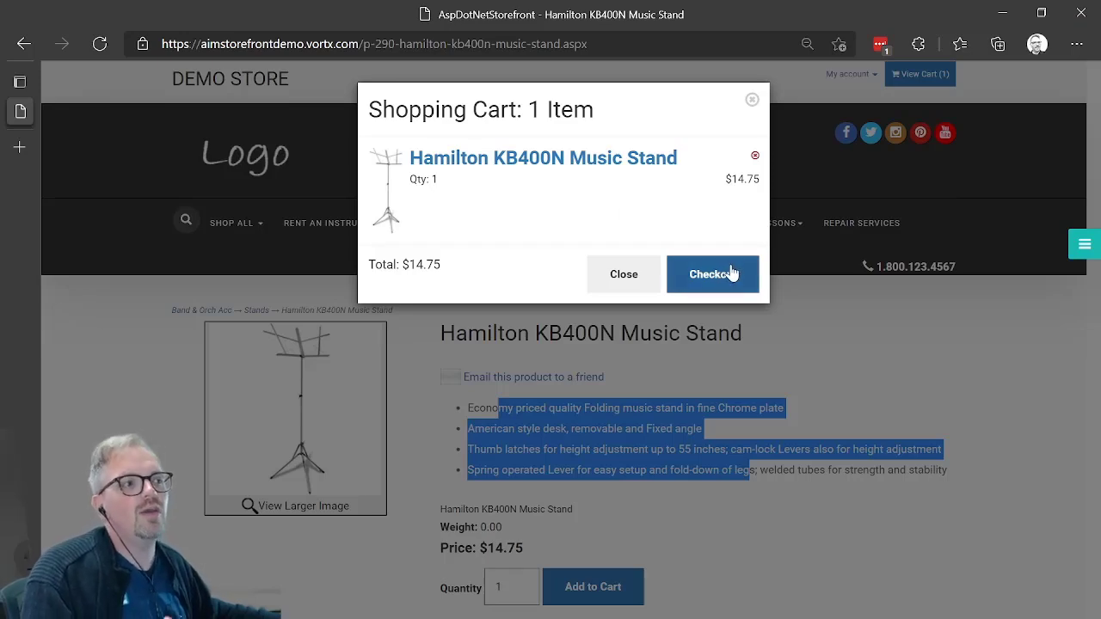
left_click(727, 274)
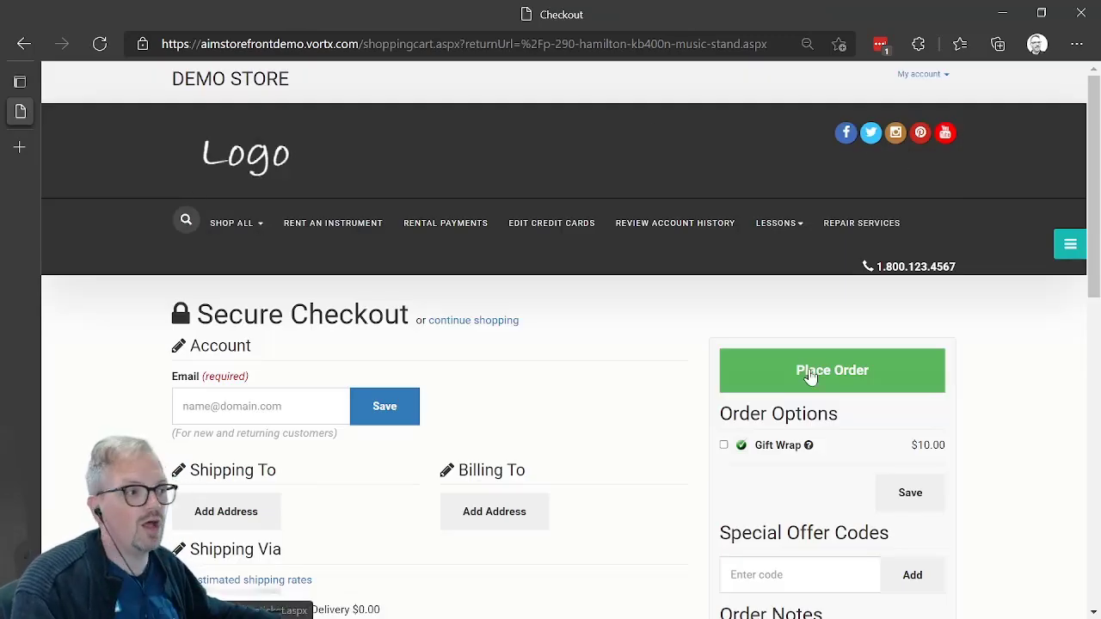
scroll(651, 395, "down", 2)
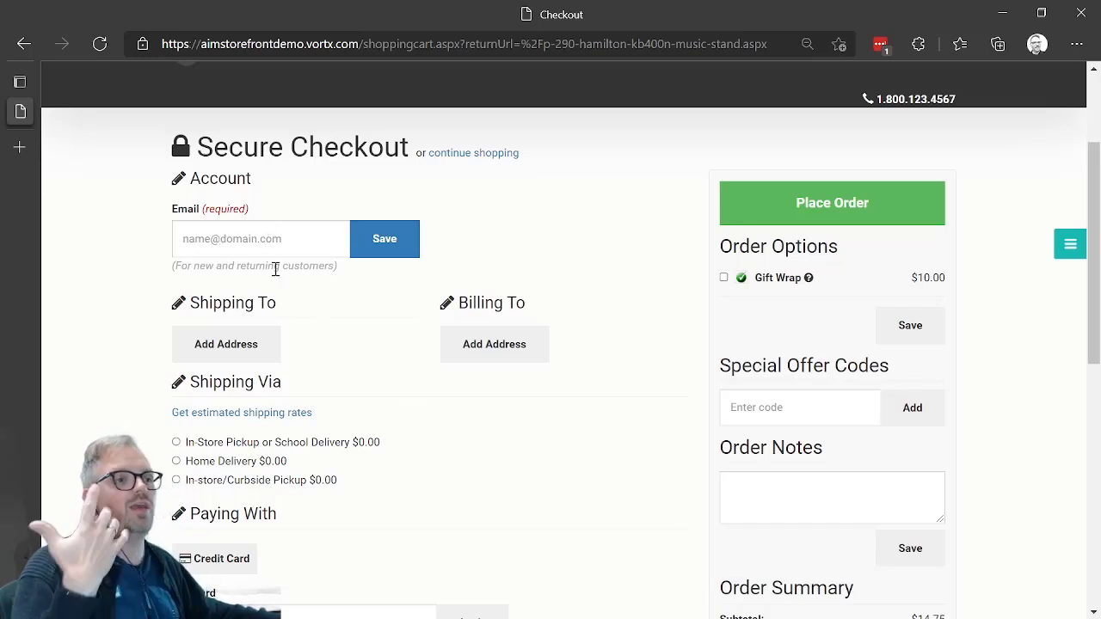
scroll(365, 402, "down", 1)
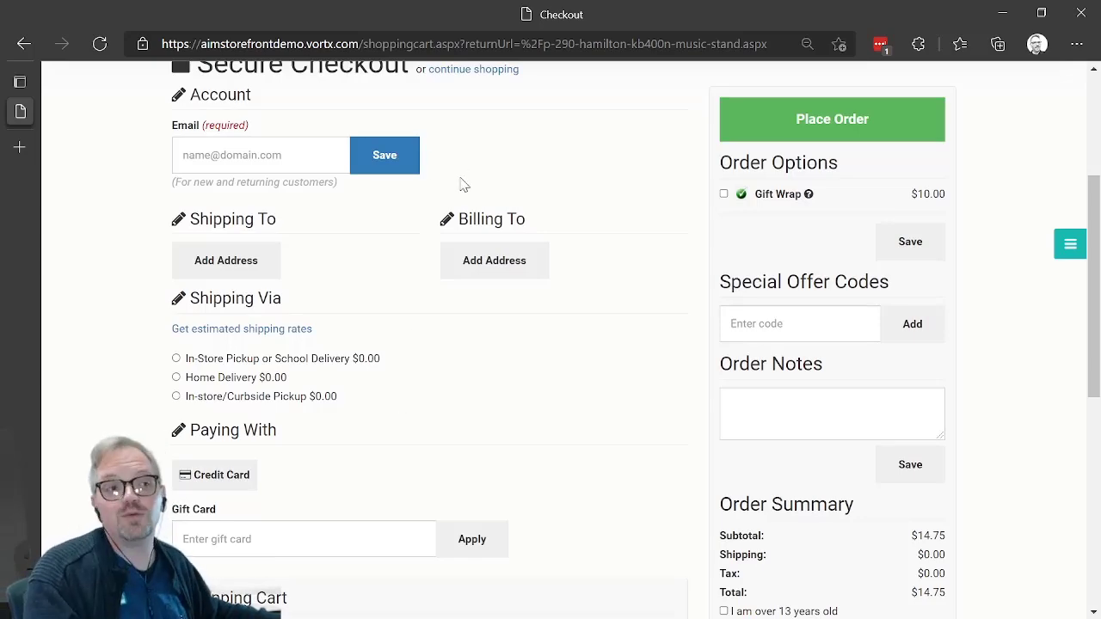
scroll(461, 363, "up", 2)
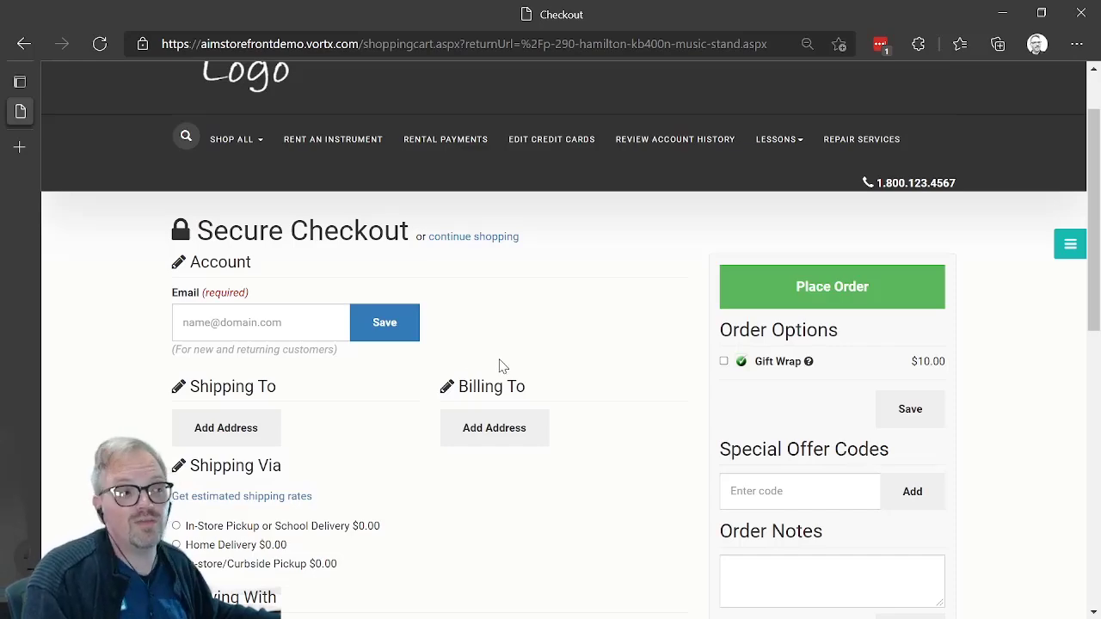
scroll(497, 379, "down", 2)
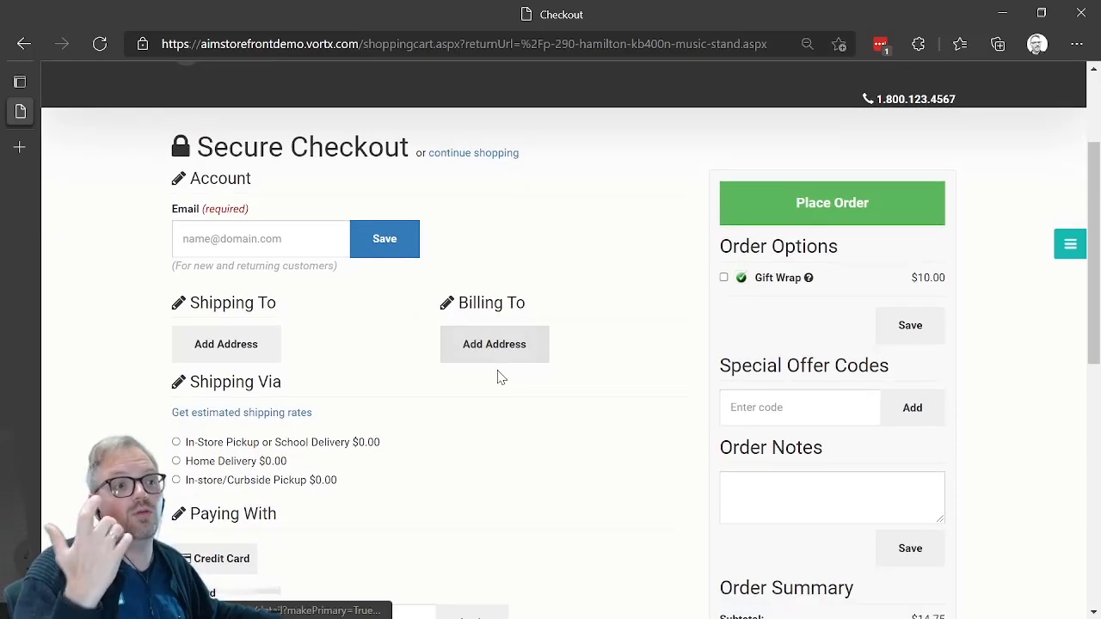
scroll(498, 379, "up", 1)
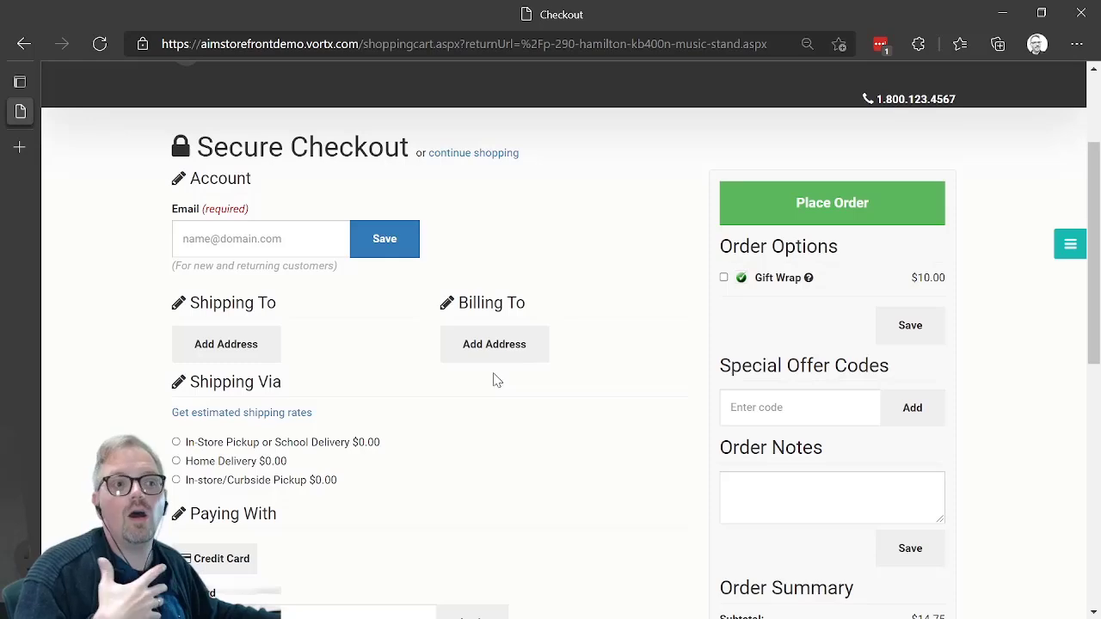
Step: Review the shipping, payment, shopping cart and order summary sections of the checkout page
scroll(496, 379, "down", 1)
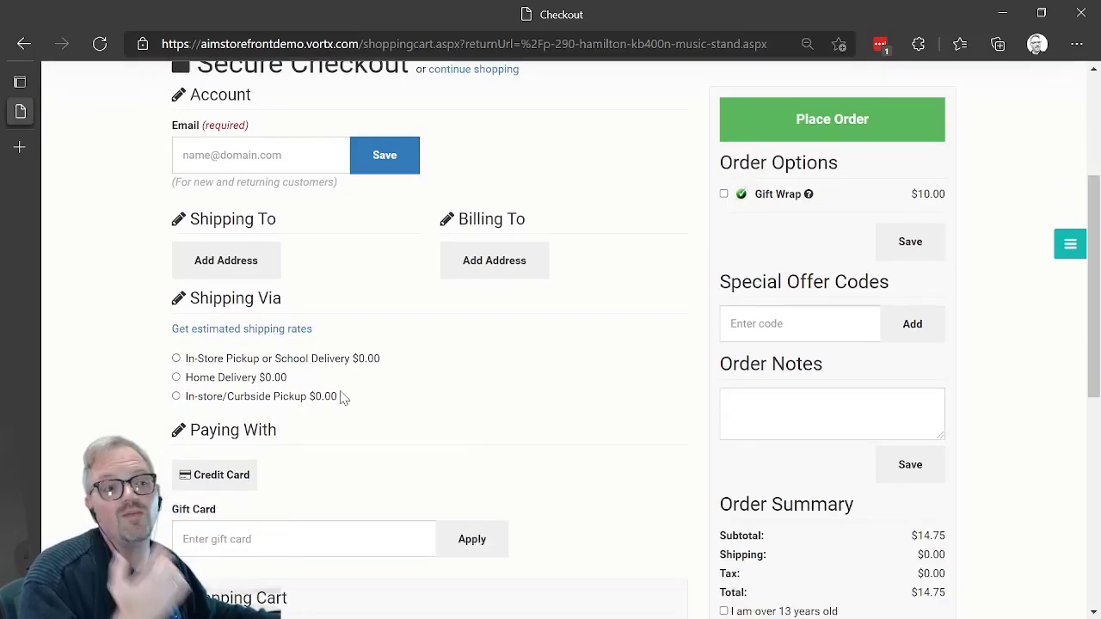
scroll(341, 397, "down", 2)
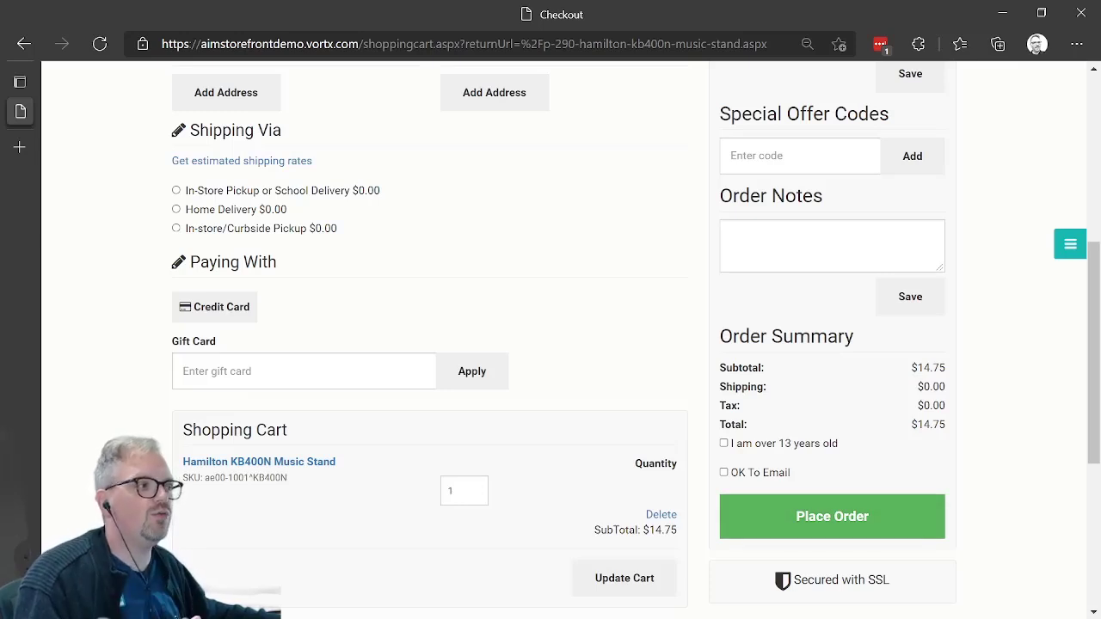
Step: Switch back to AIM in Remote Desktop, dismiss the updates notice, and close the music stand's Active-e Maintenance and Change Inventory windows
key("alt+Tab")
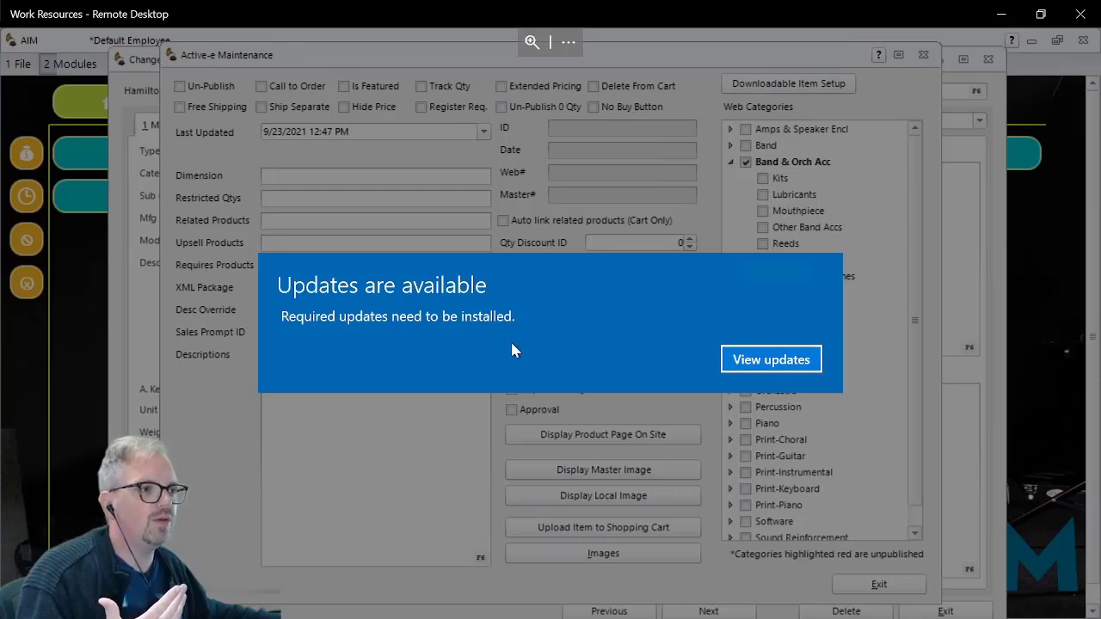
left_click(724, 356)
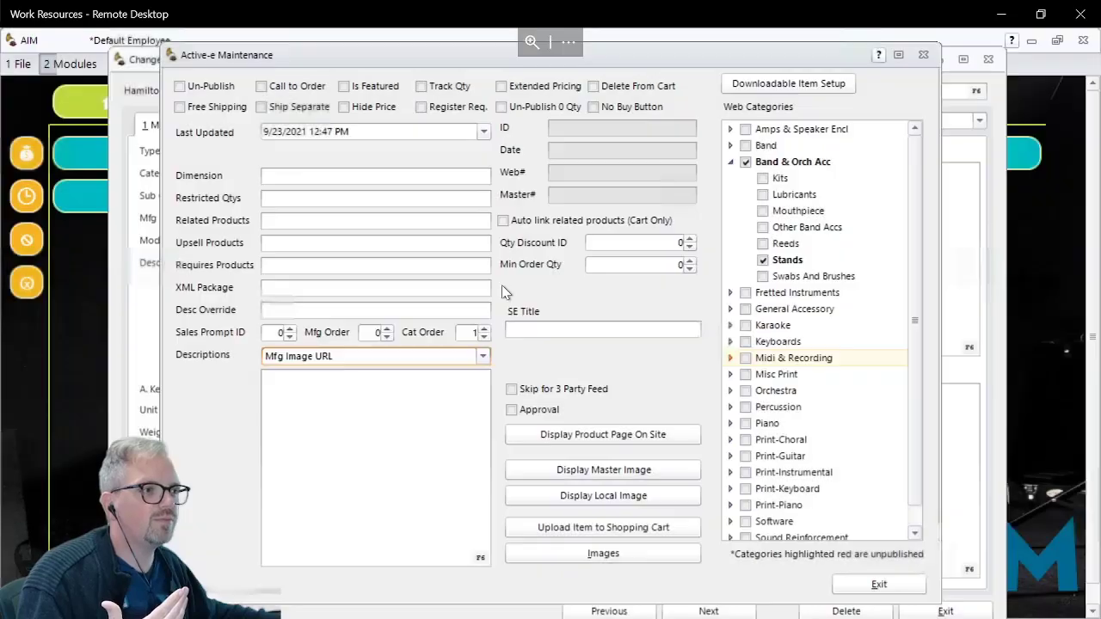
left_click(518, 430)
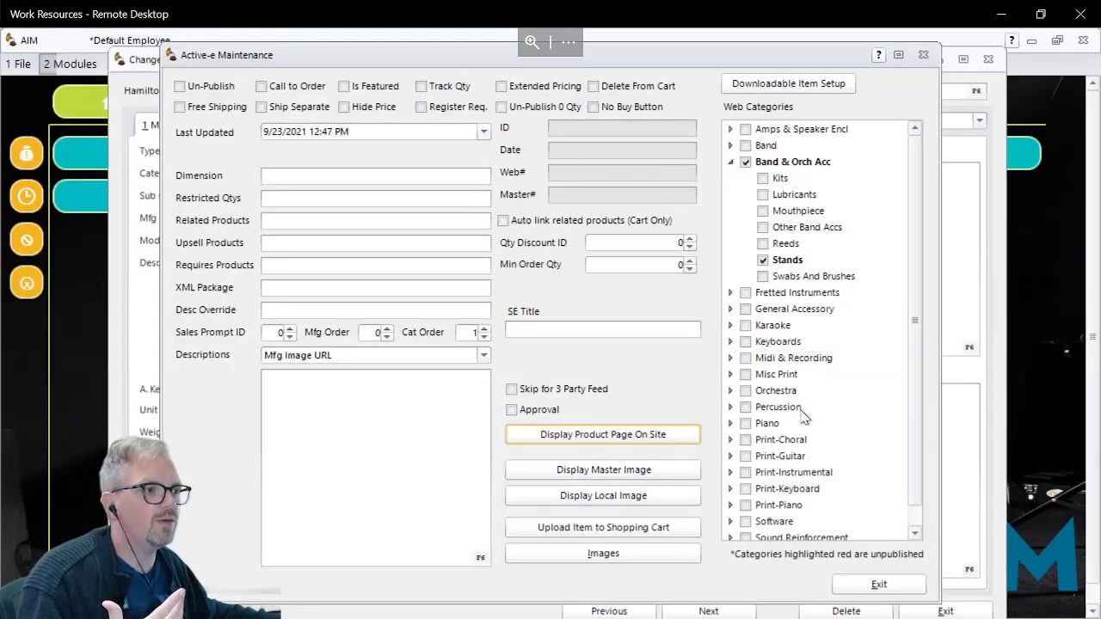
left_click(877, 585)
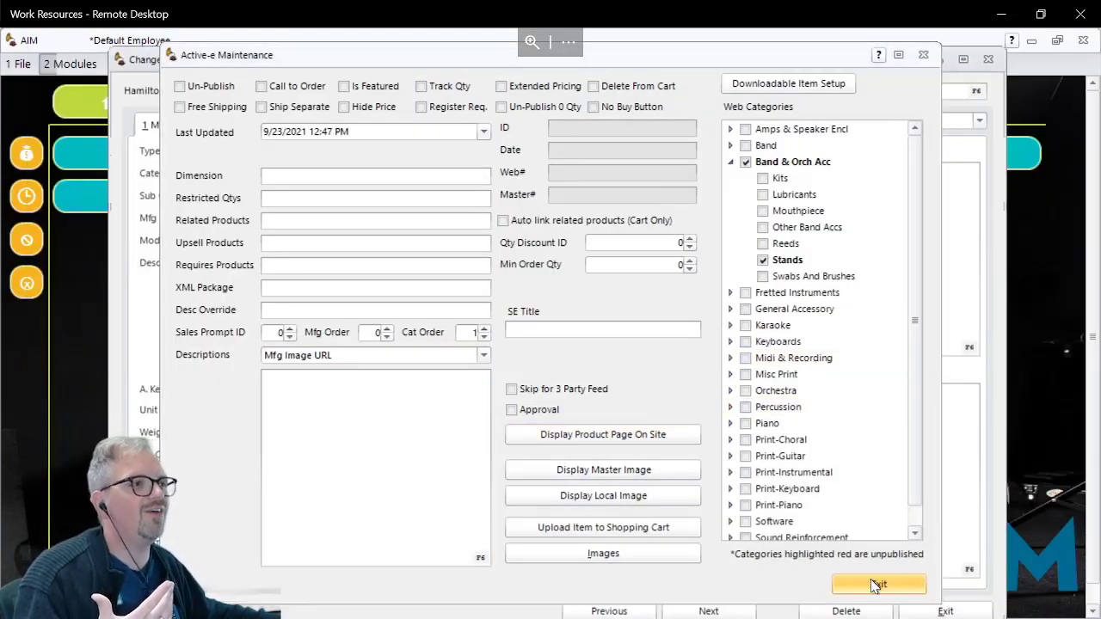
left_click(973, 614)
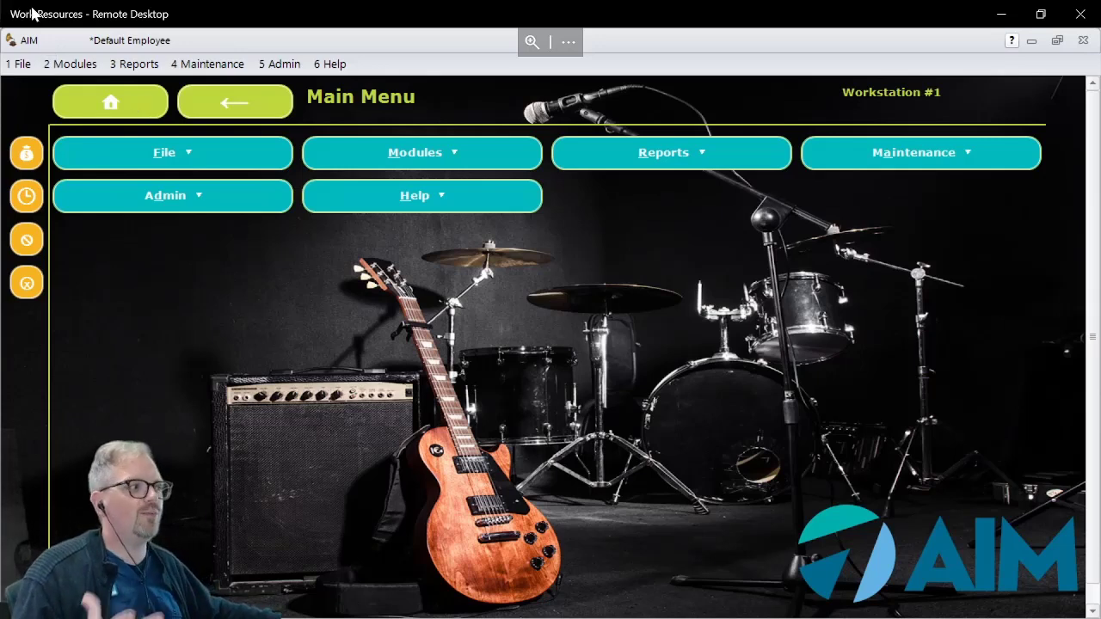
Step: Open the Active-e Inventory maintenance window and view the Active-e Cat filter's options without changing the filter
left_click(237, 67)
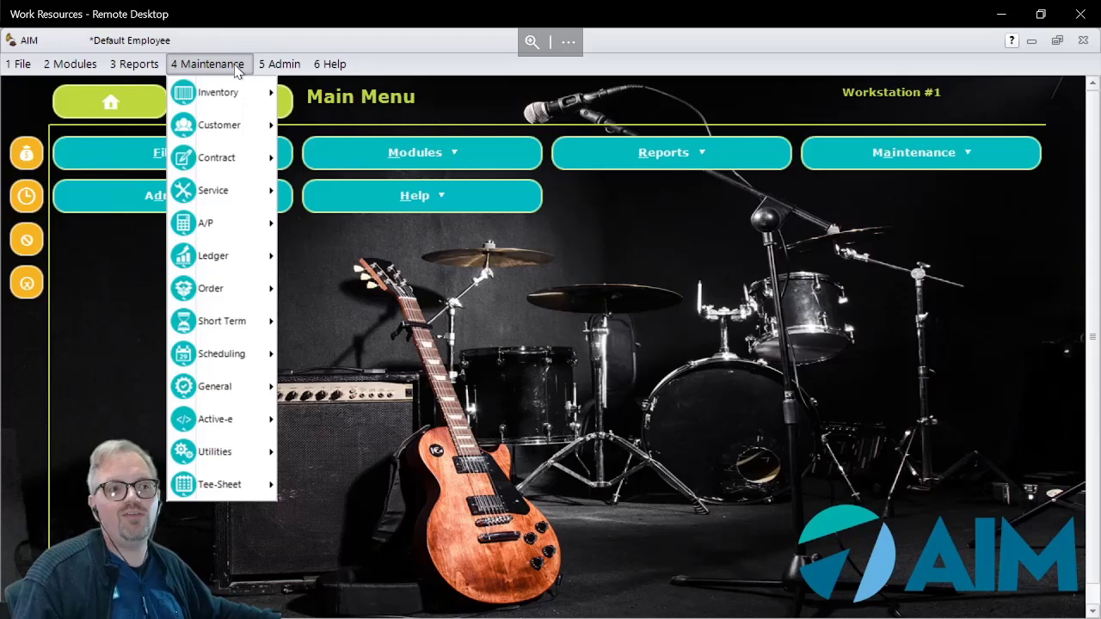
mouse_move(226, 419)
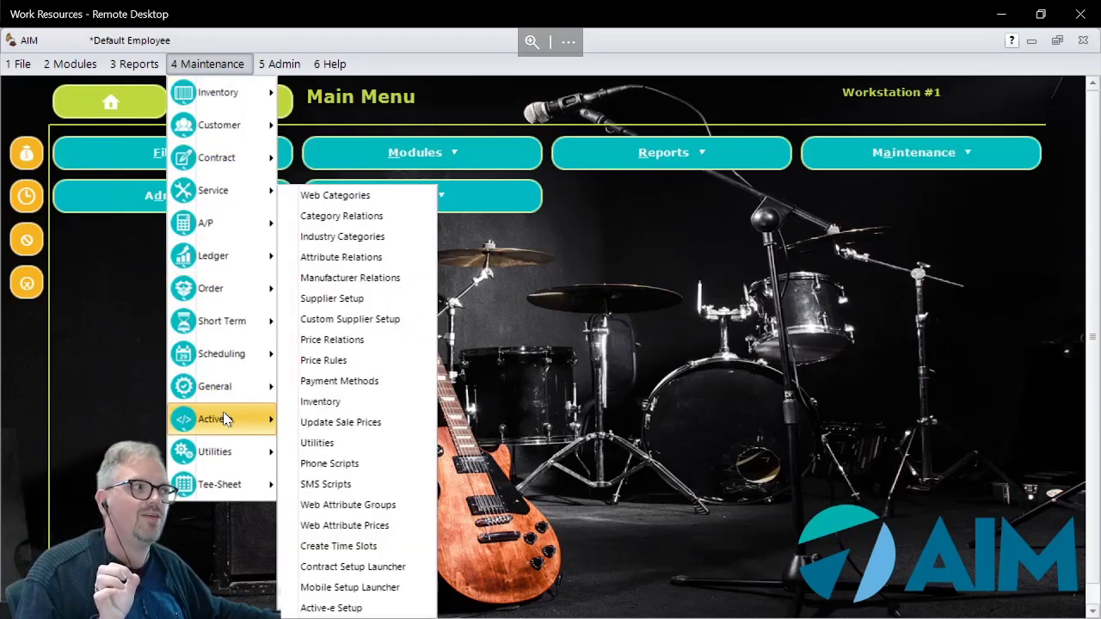
left_click(367, 411)
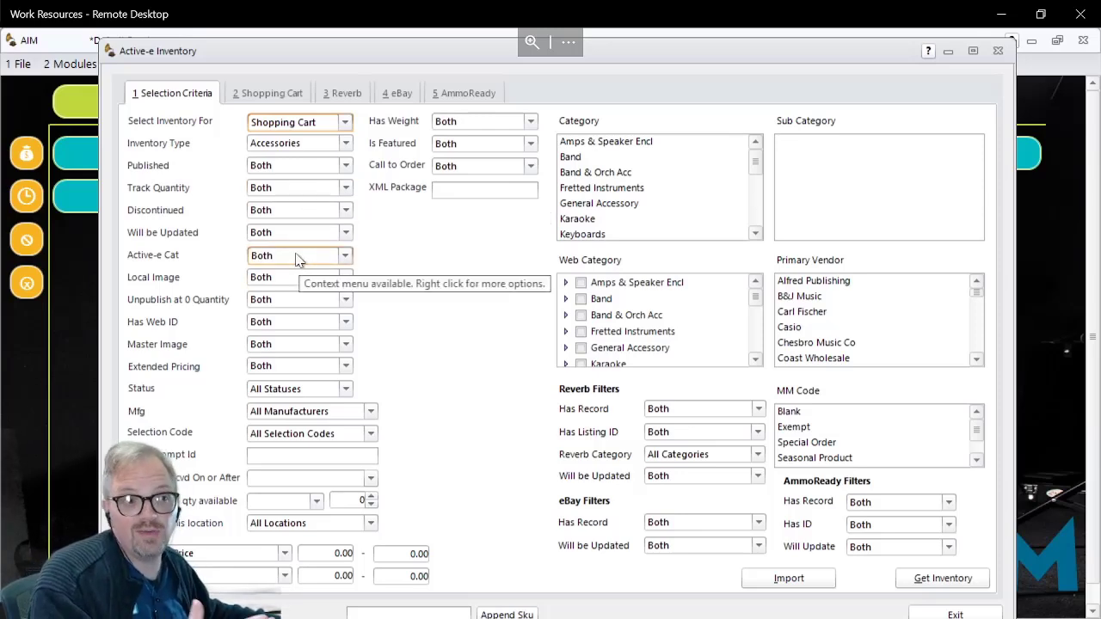
left_click(345, 255)
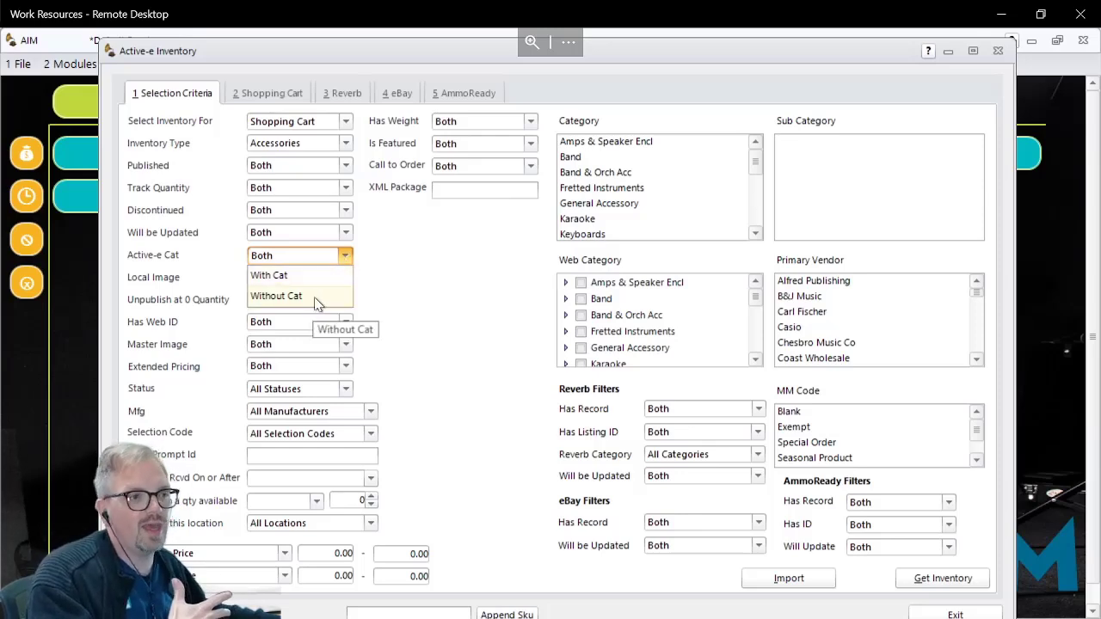
left_click(419, 284)
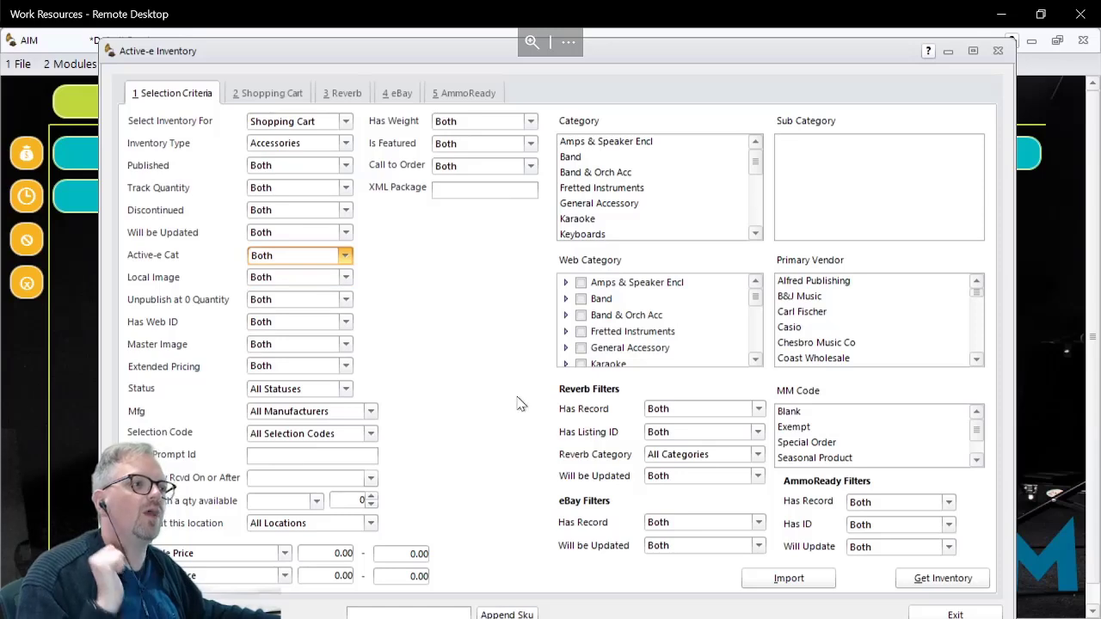
Step: Get the shopping cart inventory for category Band & Orch Acc and sub category Lubricants
left_click(596, 175)
left_click(789, 160)
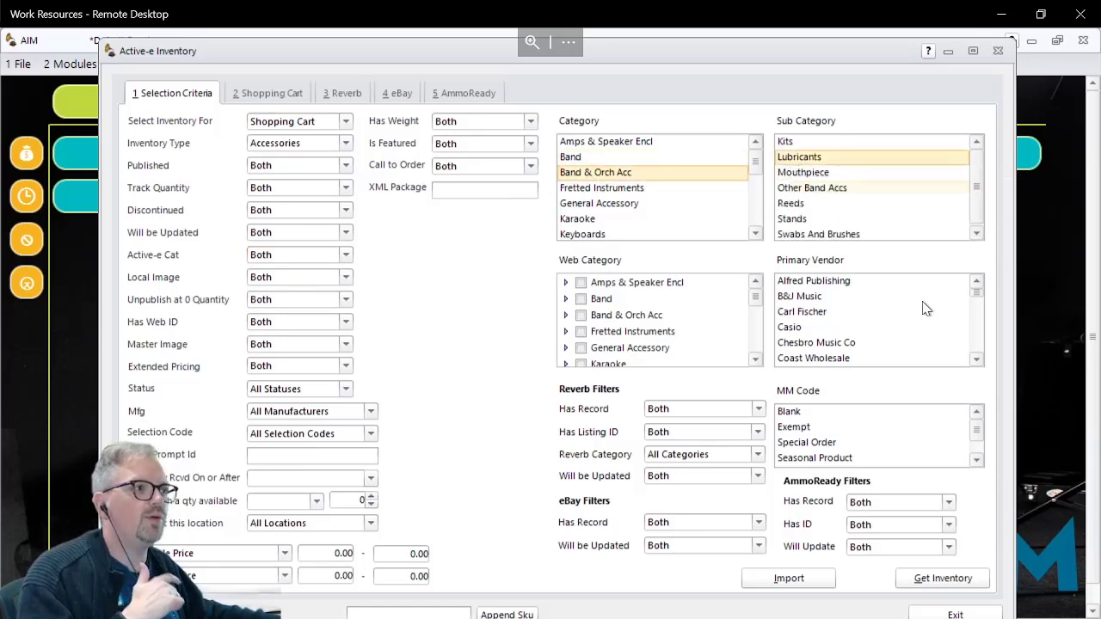
left_click(944, 579)
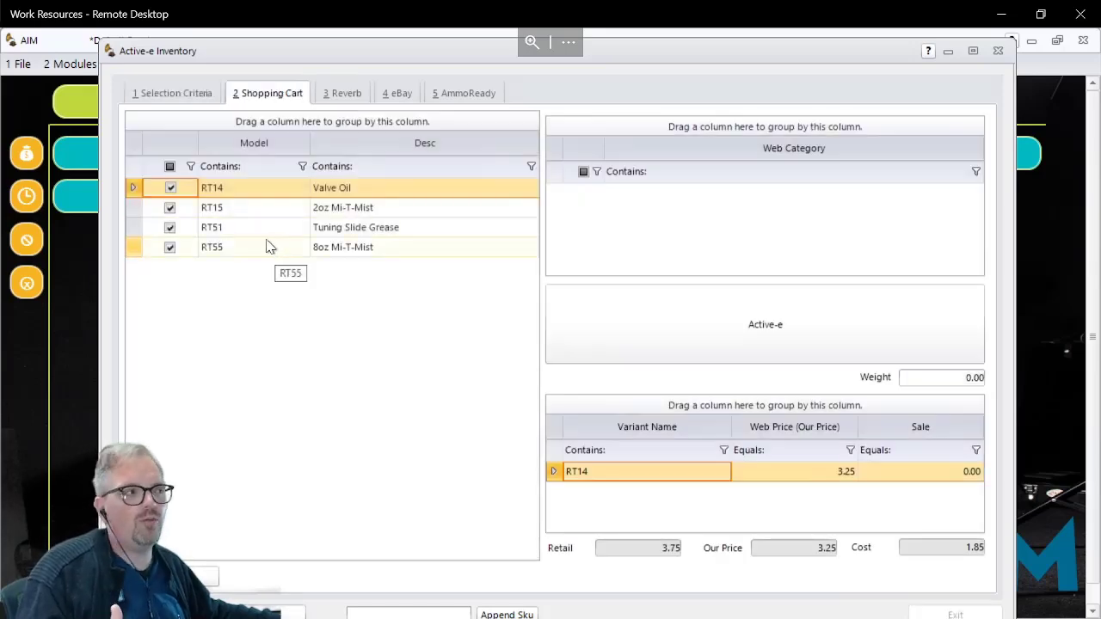
Step: Assign RT14 Valve Oil to the Lubricants web category under Band & Orch Acc and save its Active-e record
left_click(245, 191)
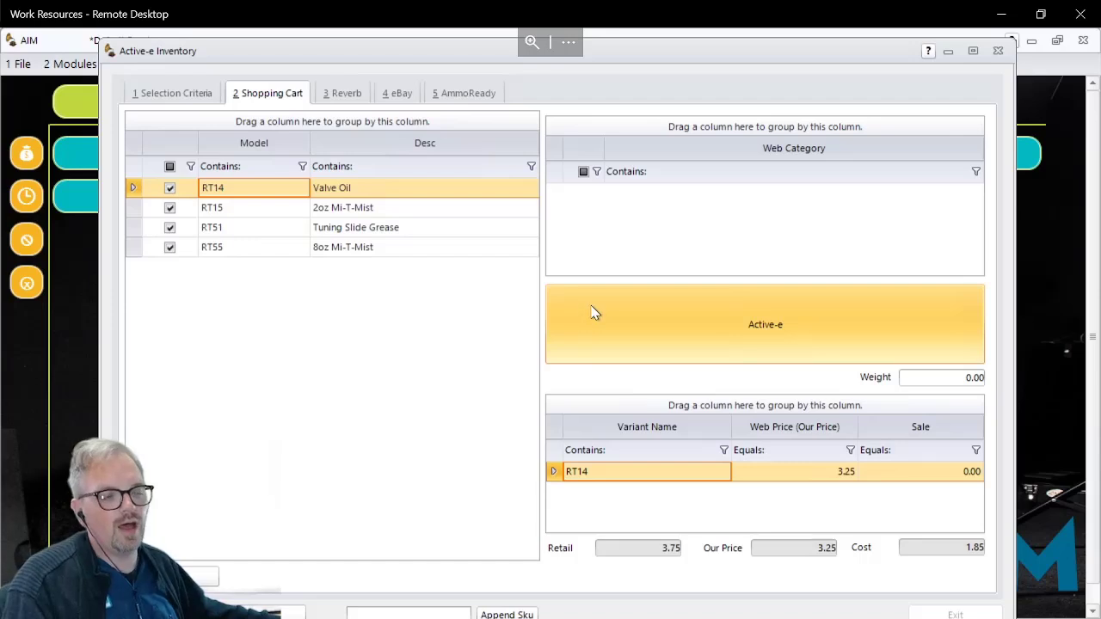
left_click(719, 337)
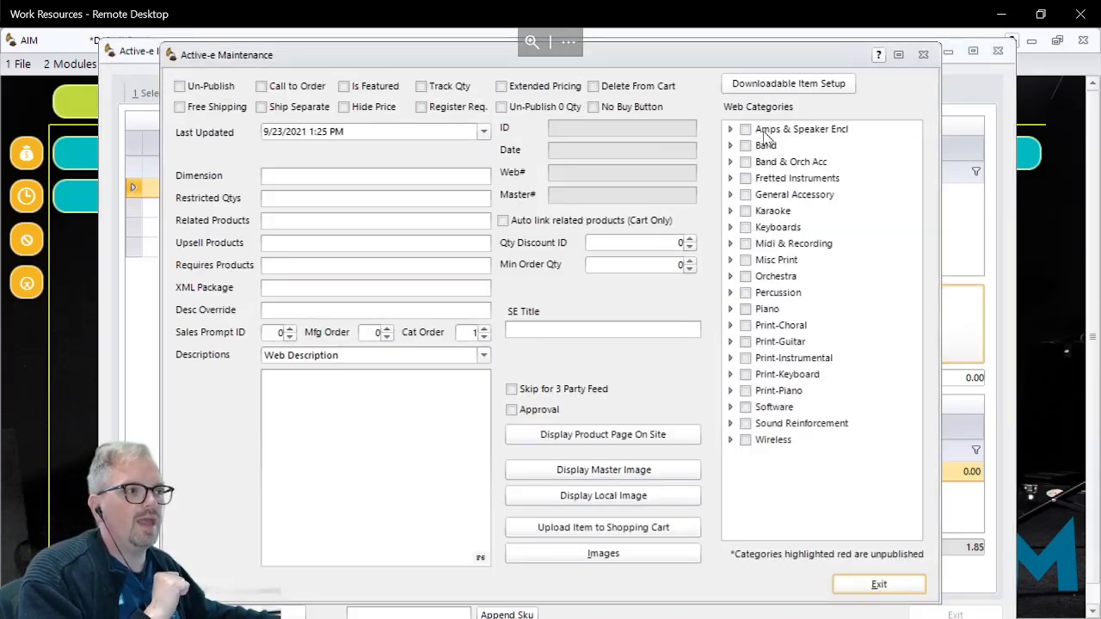
left_click(731, 161)
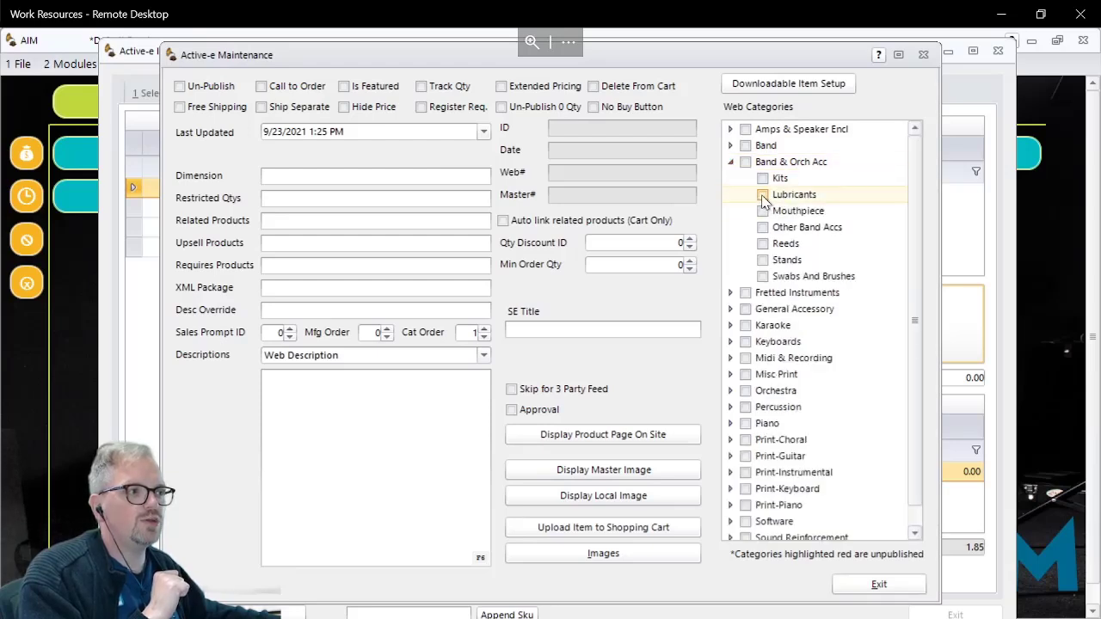
left_click(763, 196)
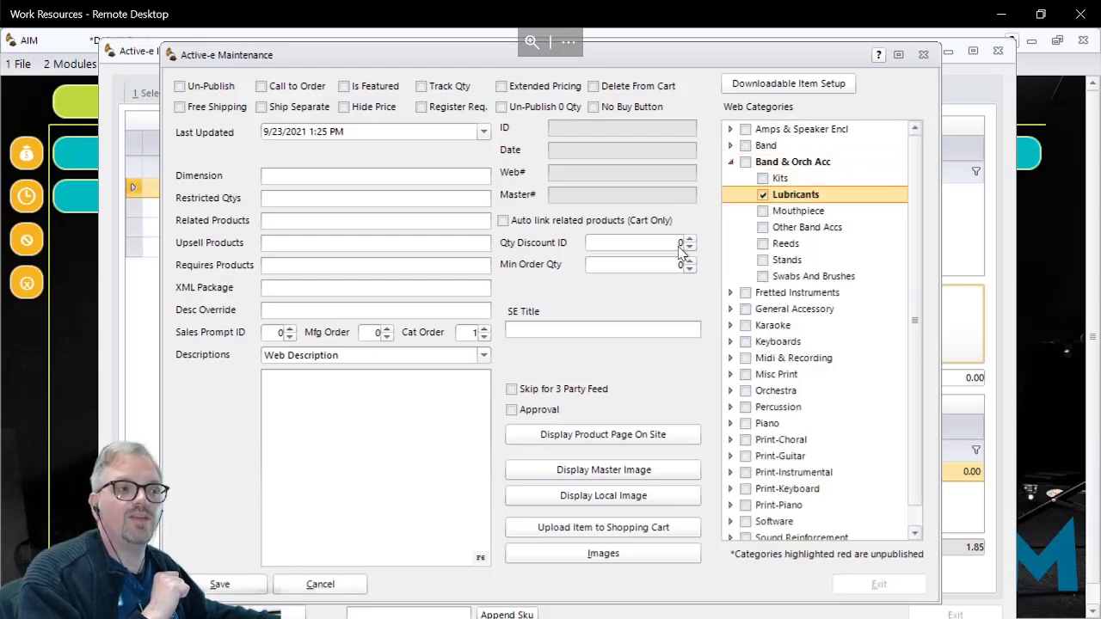
left_click(220, 585)
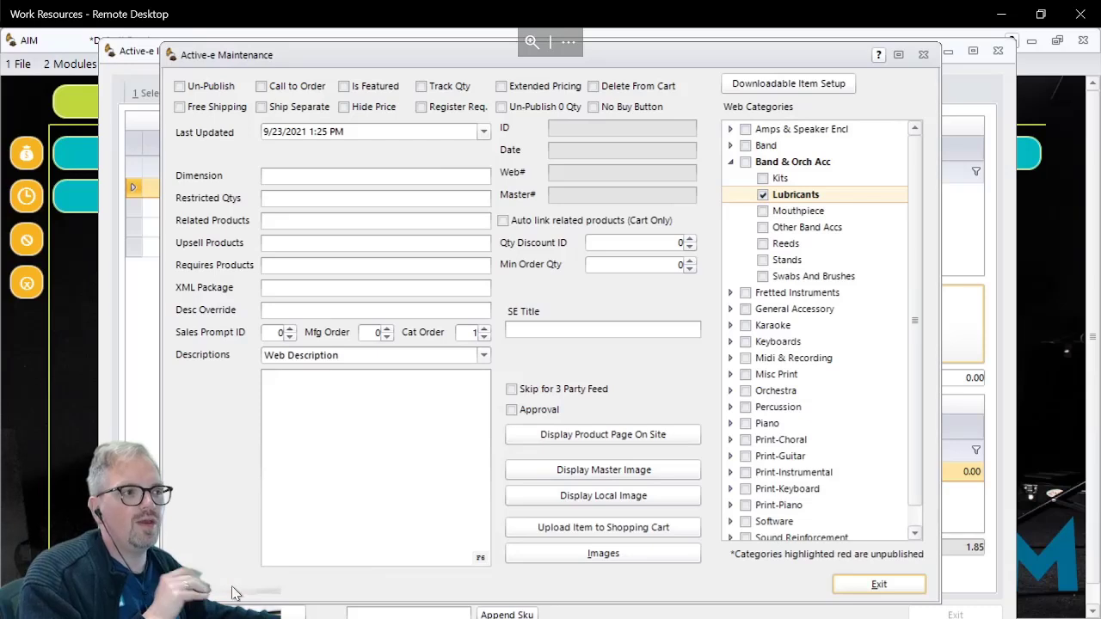
left_click(879, 585)
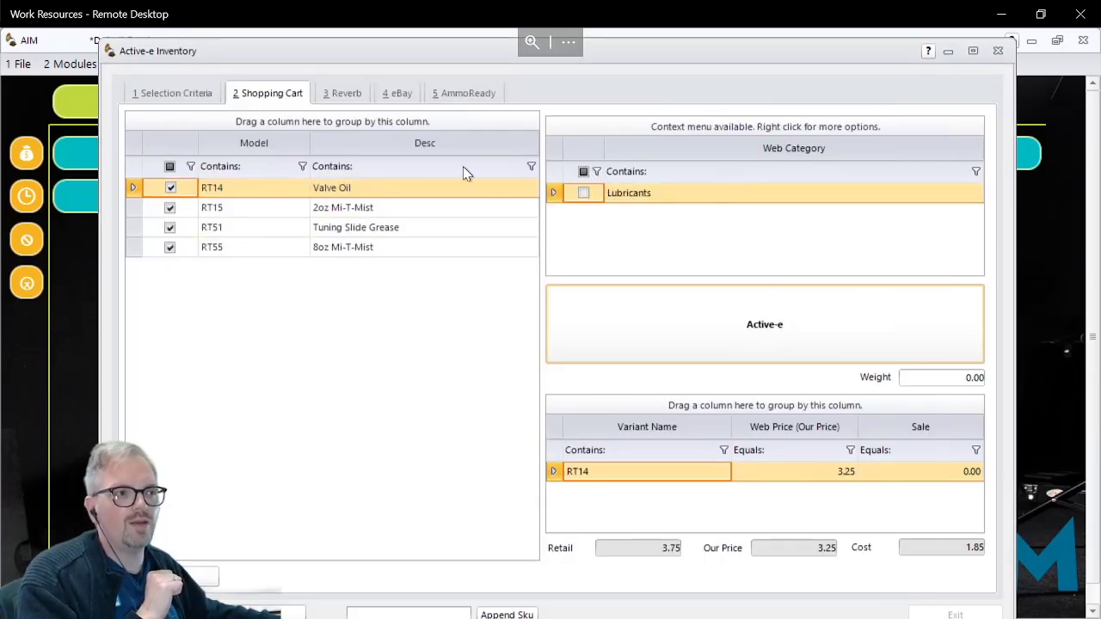
Step: Check the web categories assigned to RT15, RT51 and RT55
left_click(365, 211)
left_click(359, 230)
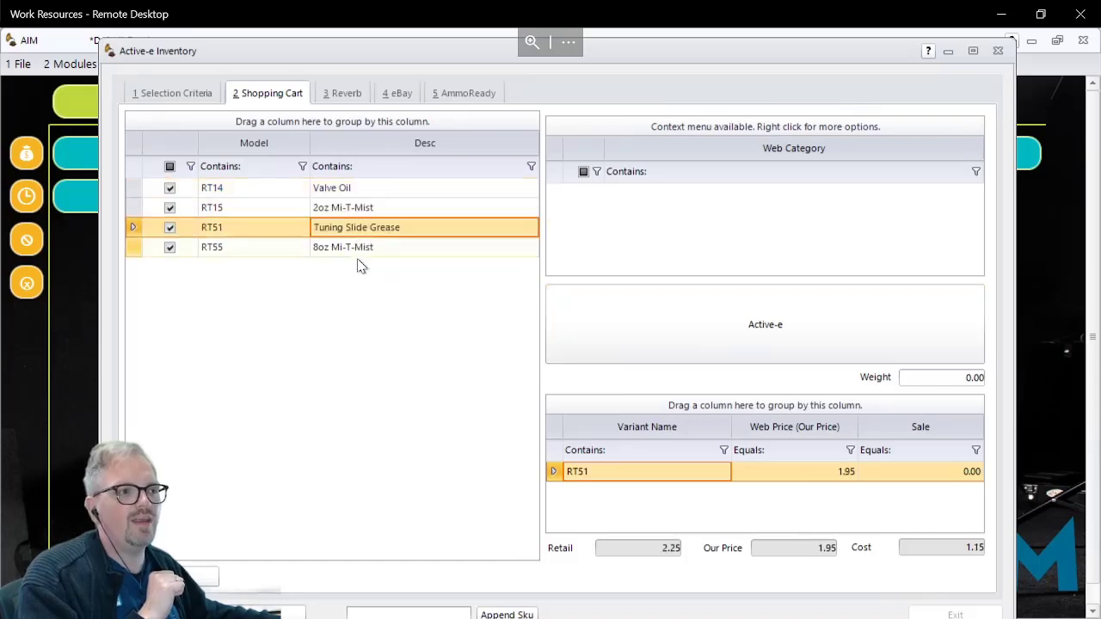
left_click(357, 250)
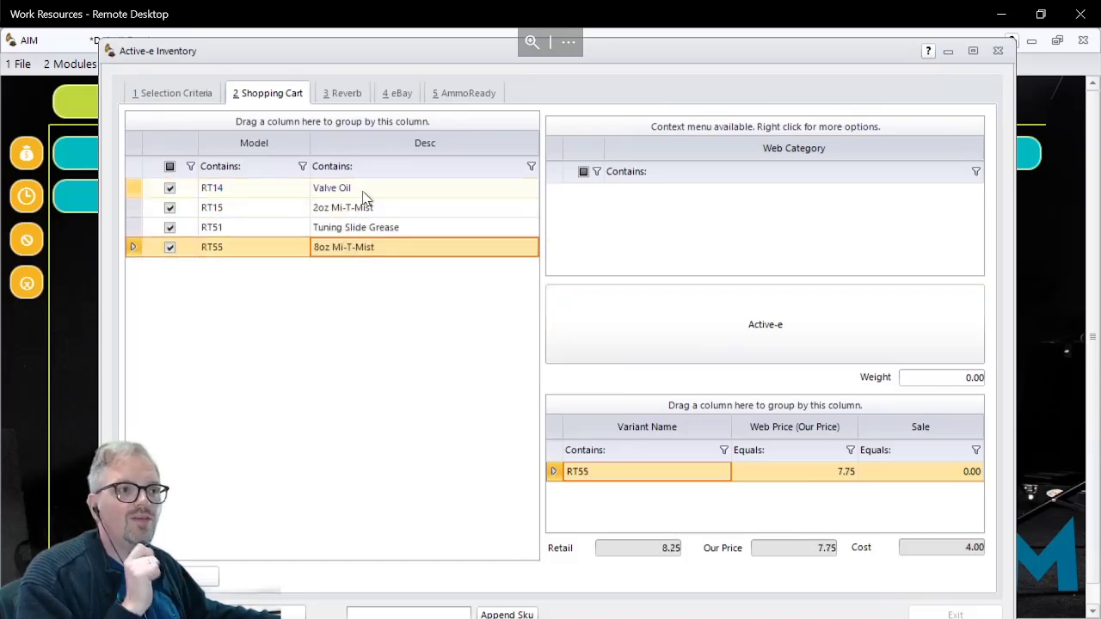
Step: Select RT14's Lubricants web category and add the selected active-e Cats to all checked items
left_click(366, 194)
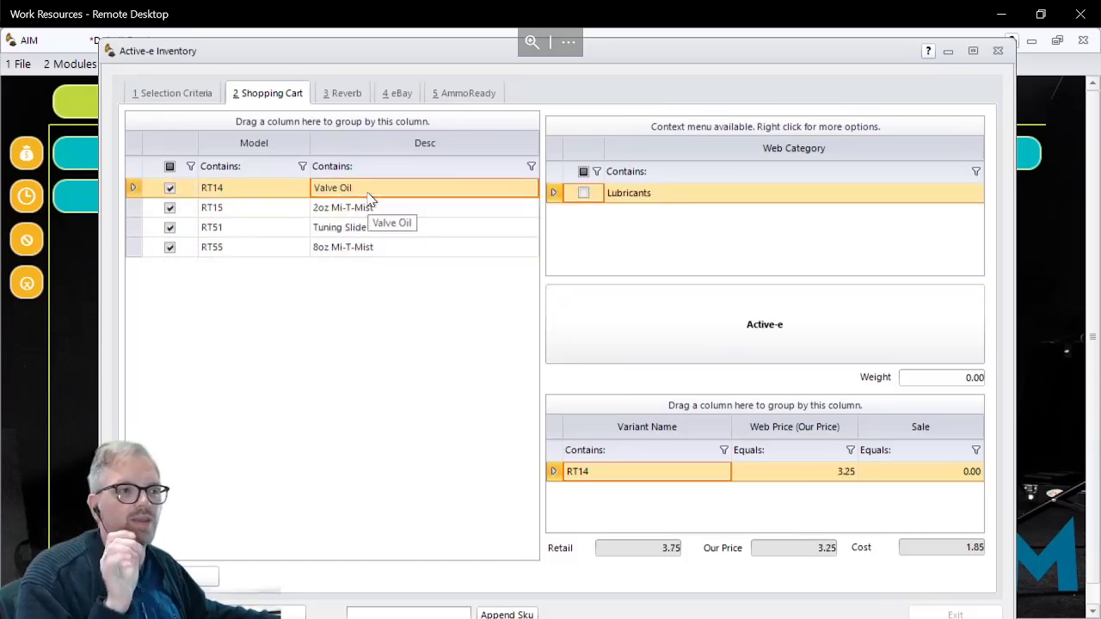
left_click(585, 193)
left_click(584, 194)
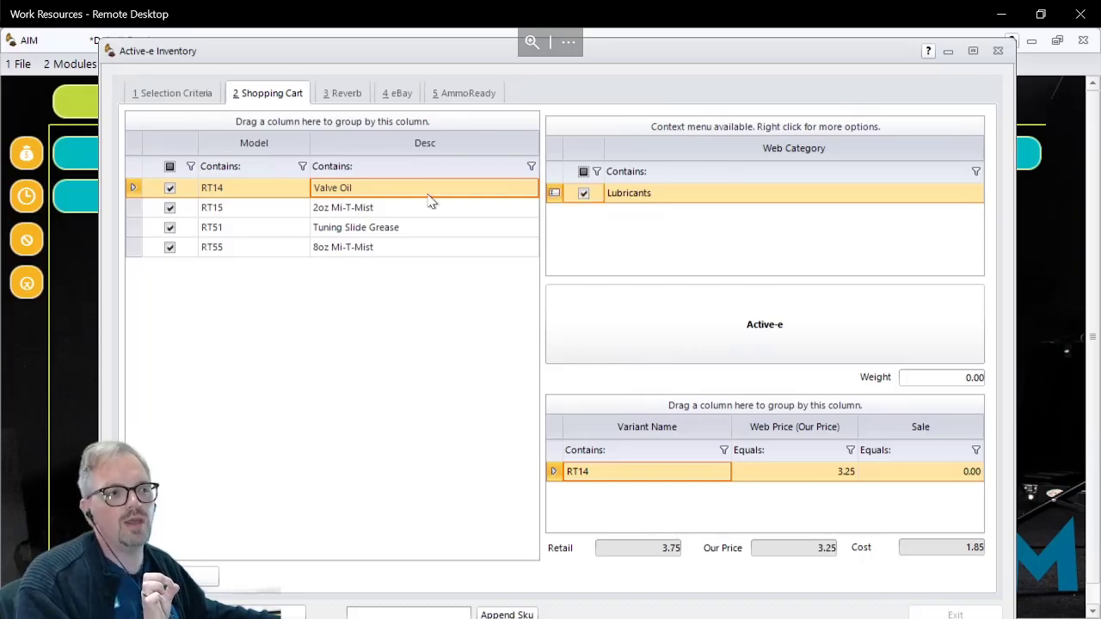
right_click(411, 191)
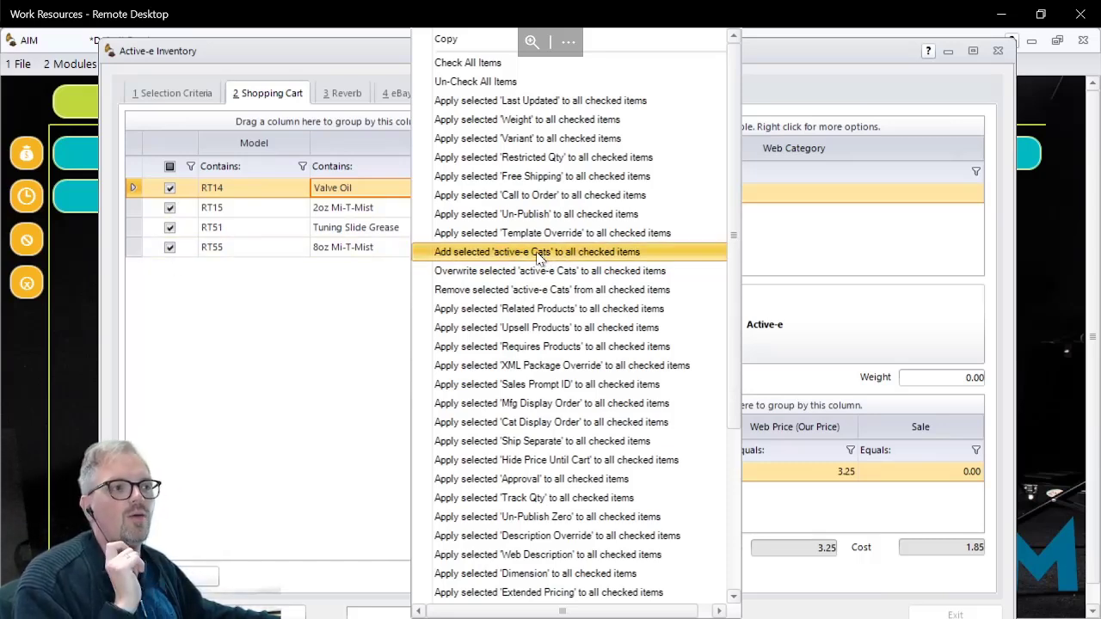
left_click(482, 252)
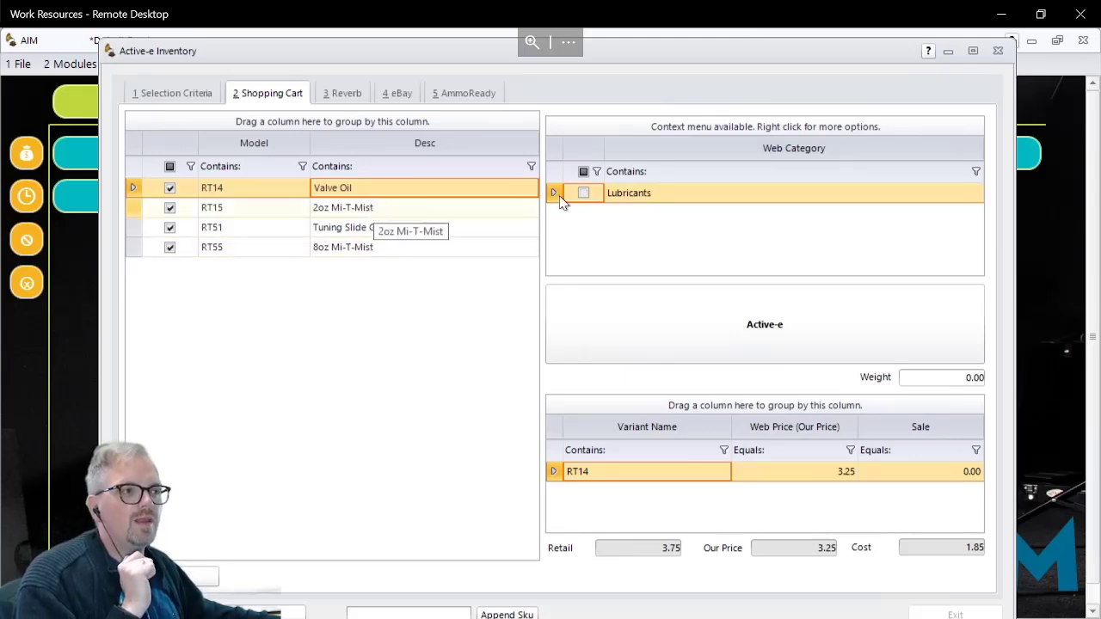
Step: Go through RT15, RT51 and RT55 to verify their web categories after the bulk assignment
left_click(396, 214)
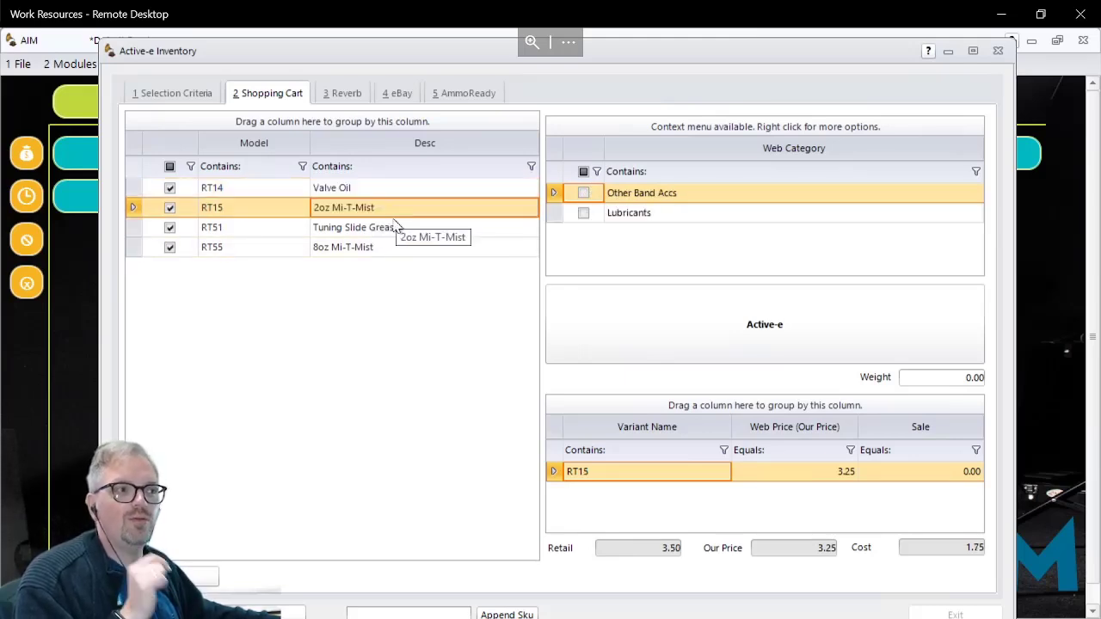
left_click(394, 230)
left_click(387, 249)
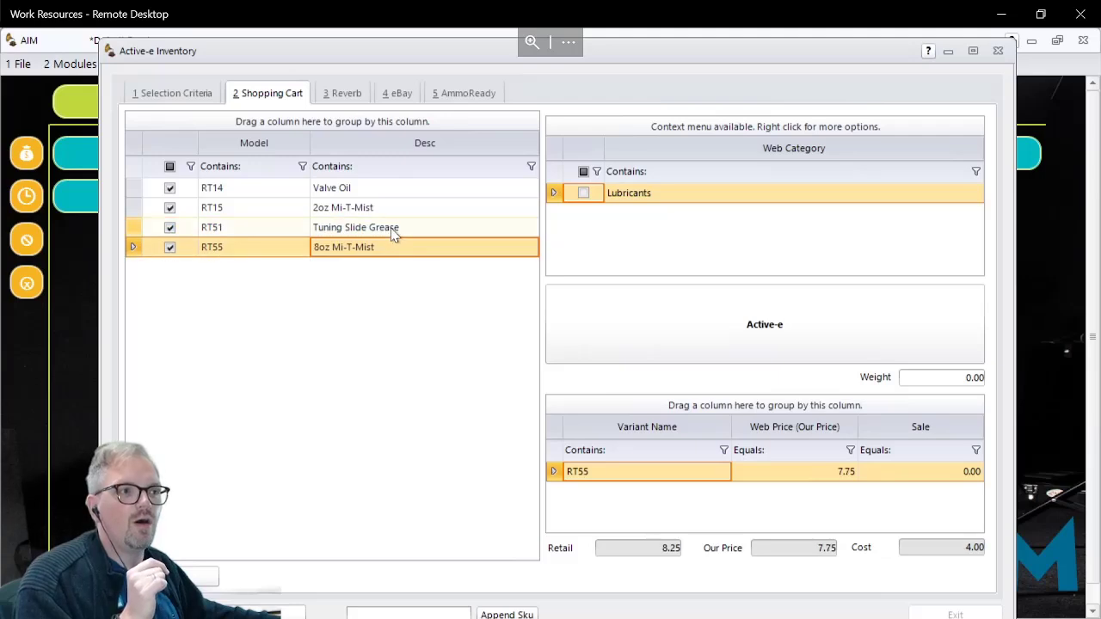
left_click(395, 229)
left_click(398, 210)
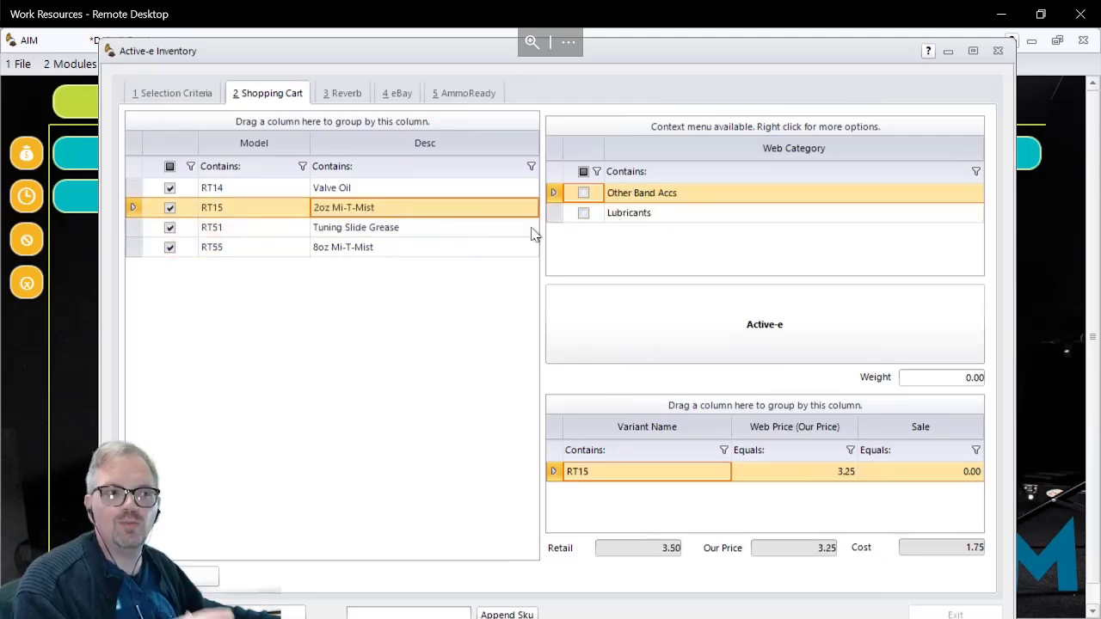
Step: Enable Track Qty in the Active-e record of RT14 Valve Oil, save it and return to the item list
left_click(447, 195)
left_click(677, 338)
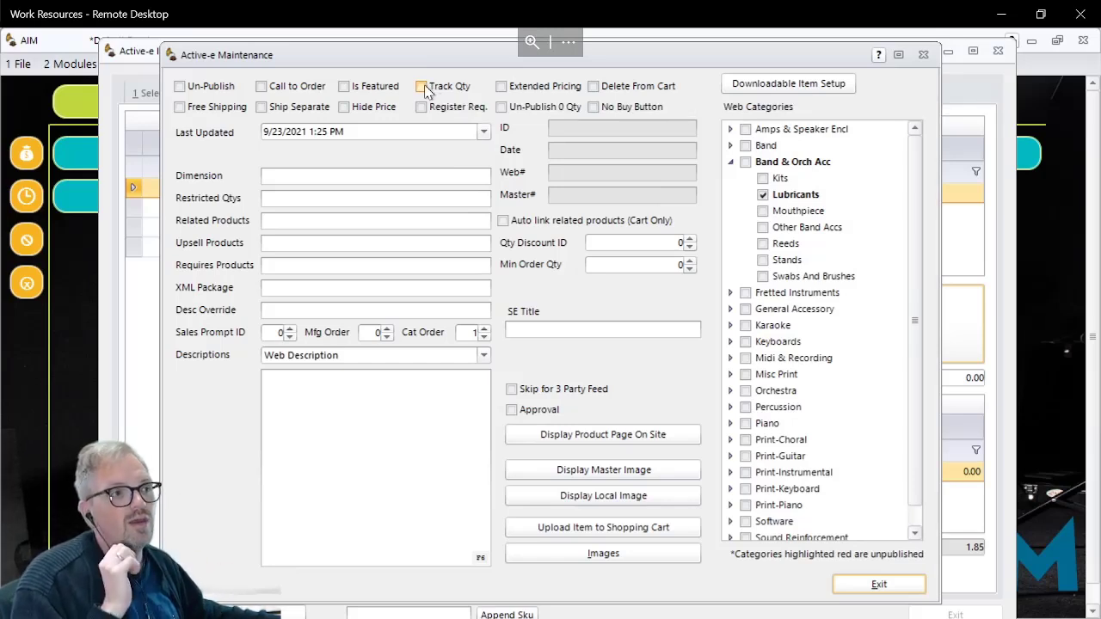
left_click(426, 89)
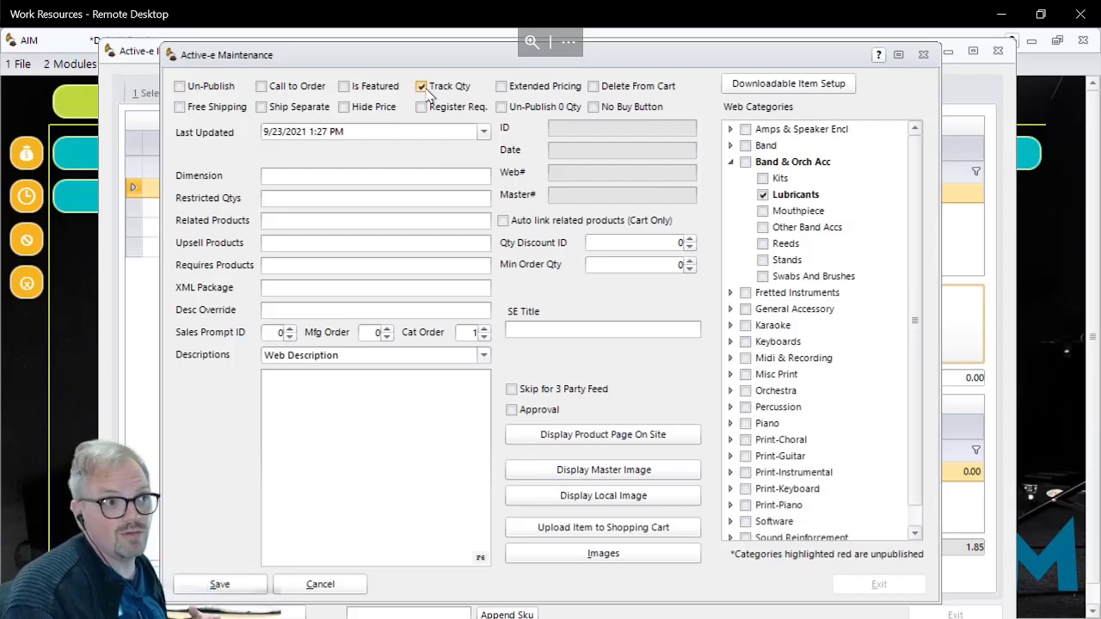
left_click(220, 584)
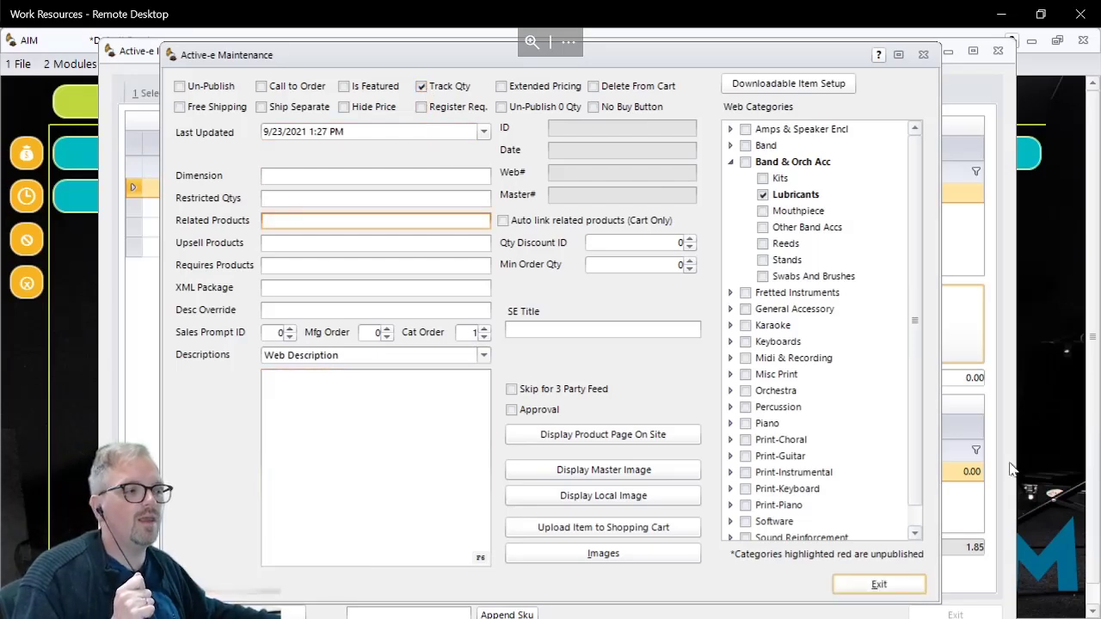
left_click(879, 584)
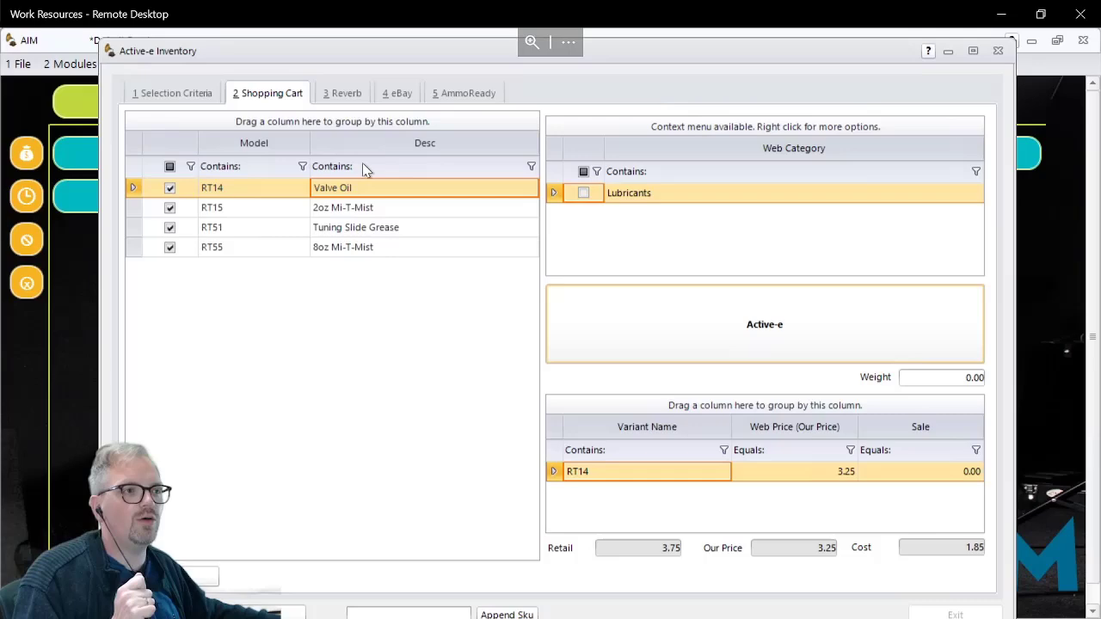
Step: Check RT15's Active-e record and try to apply RT14's Track Qty setting to all checked items
left_click(335, 213)
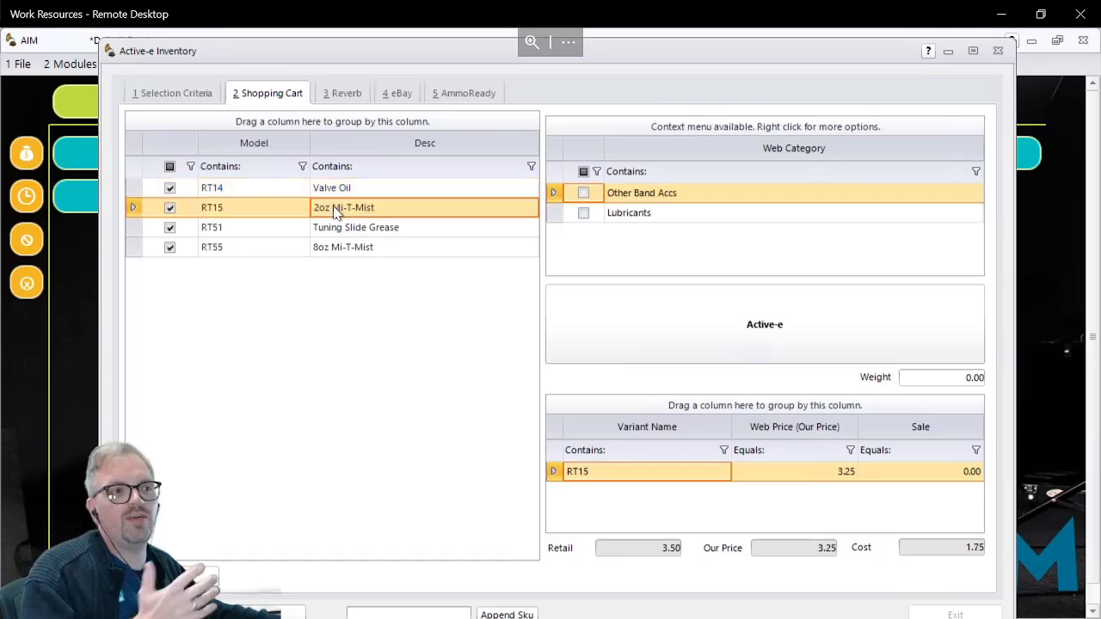
left_click(681, 327)
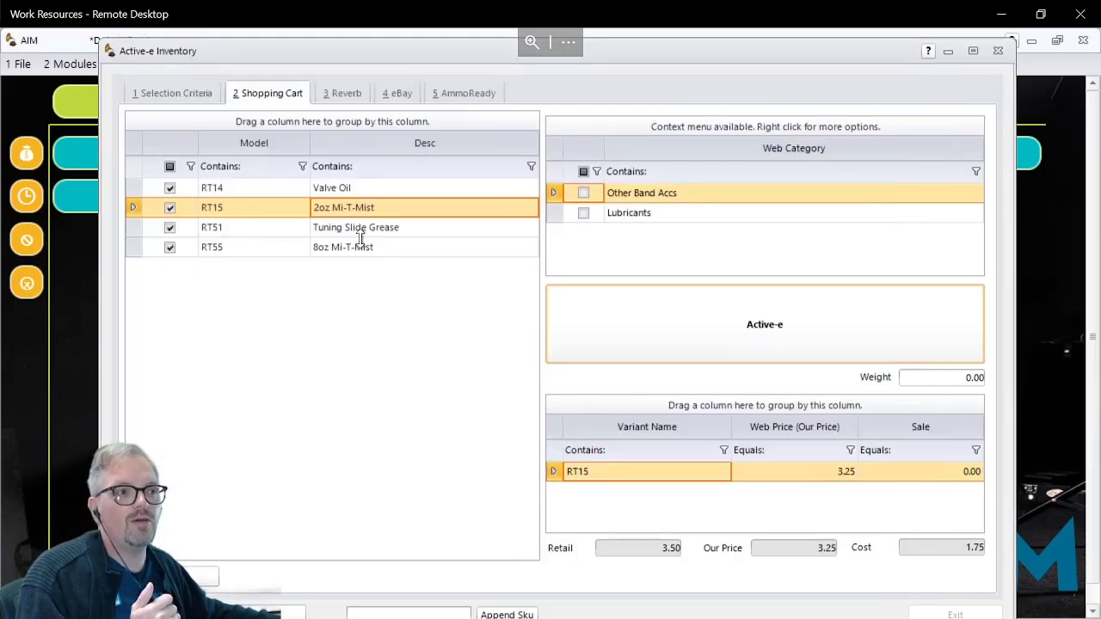
left_click(344, 186)
right_click(344, 185)
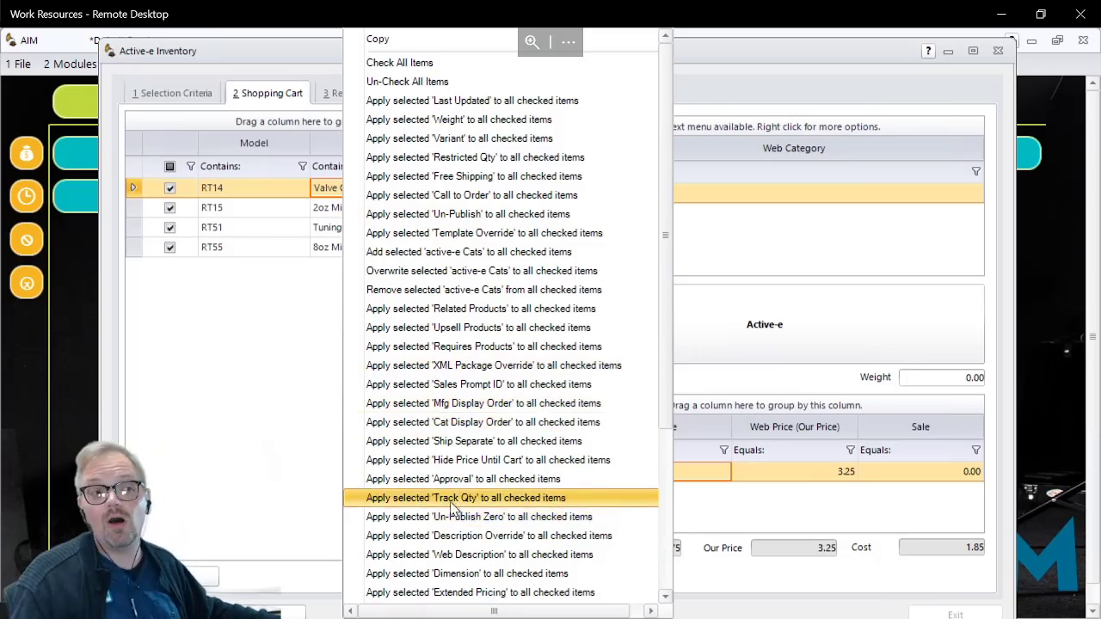
left_click(450, 500)
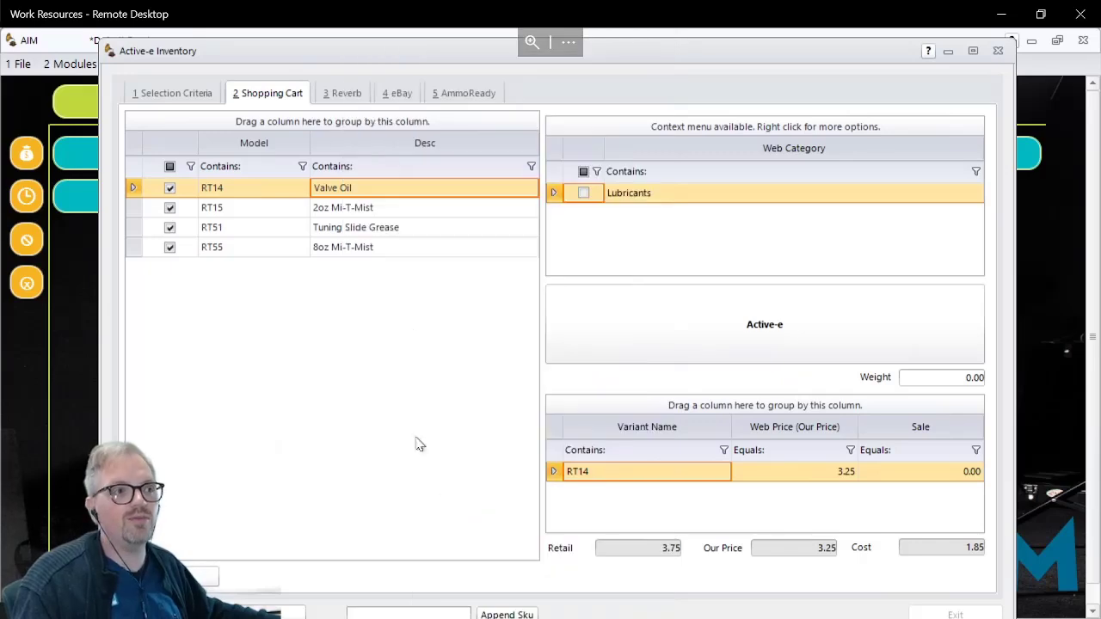
Step: Compare the Track Qty setting in the Active-e records of RT15 and RT14
left_click(379, 209)
left_click(726, 357)
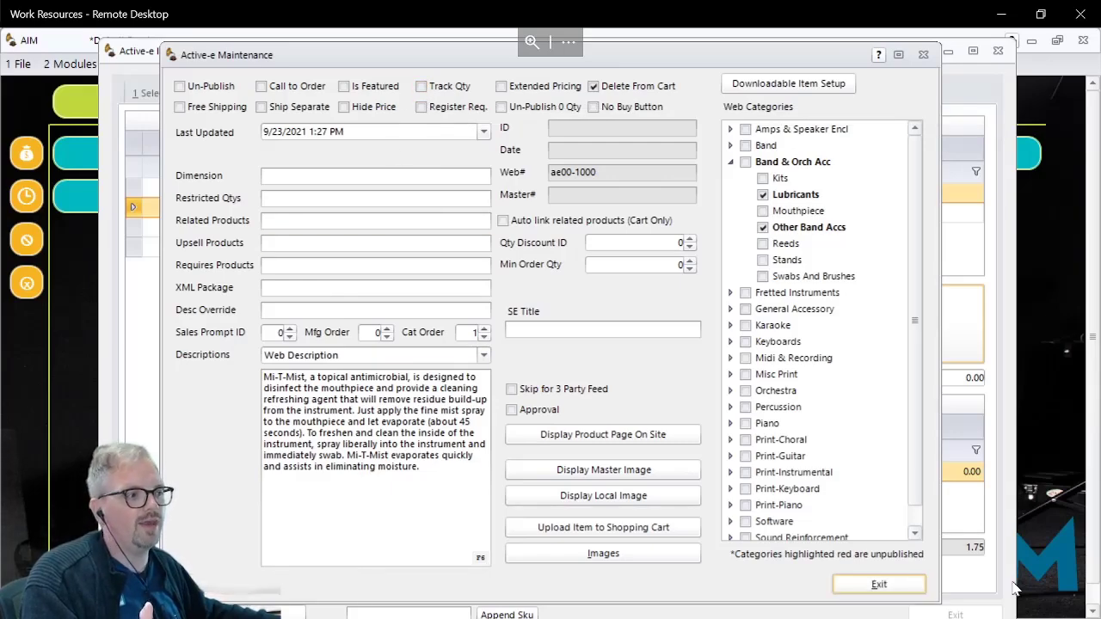
left_click(878, 585)
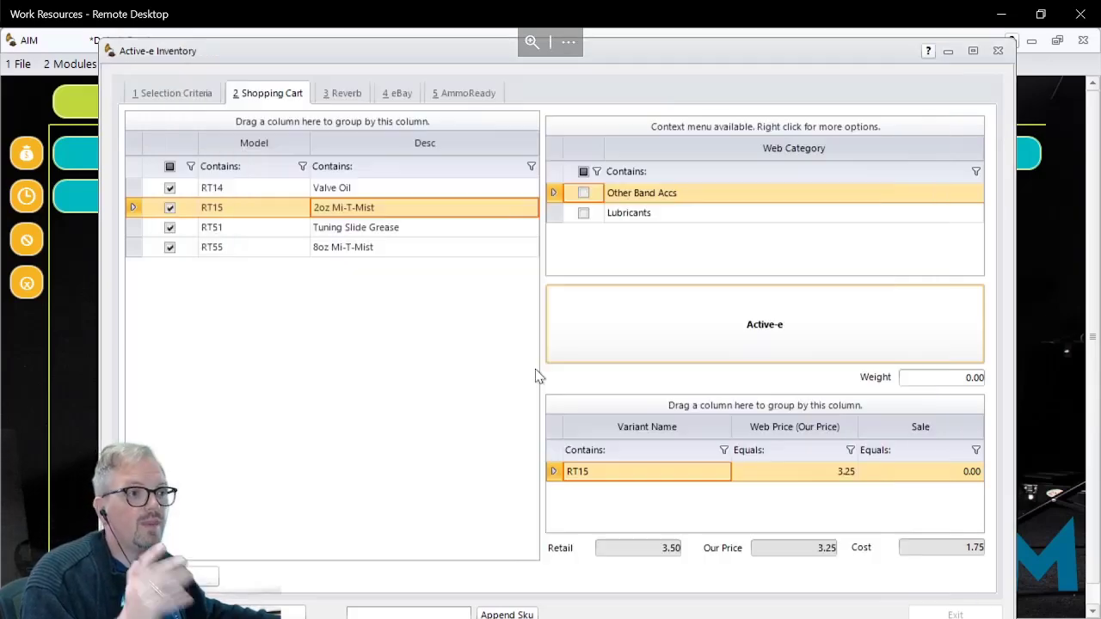
left_click(371, 191)
left_click(693, 337)
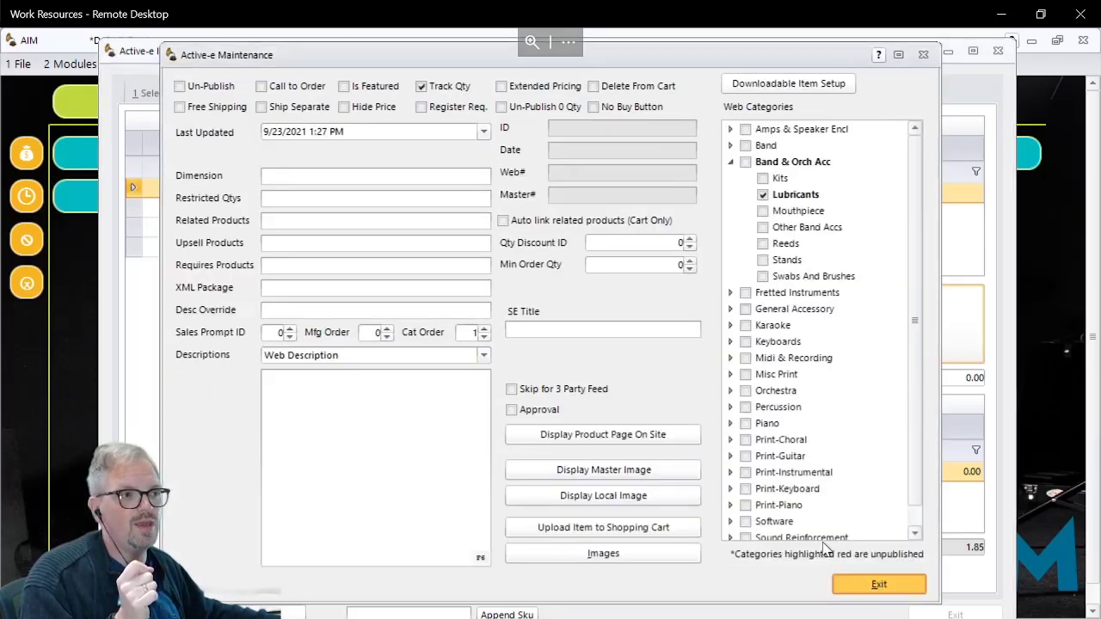
left_click(879, 584)
Step: Apply RT15's Track Qty setting to all checked items and check it in RT14's Active-e record
left_click(360, 210)
right_click(371, 222)
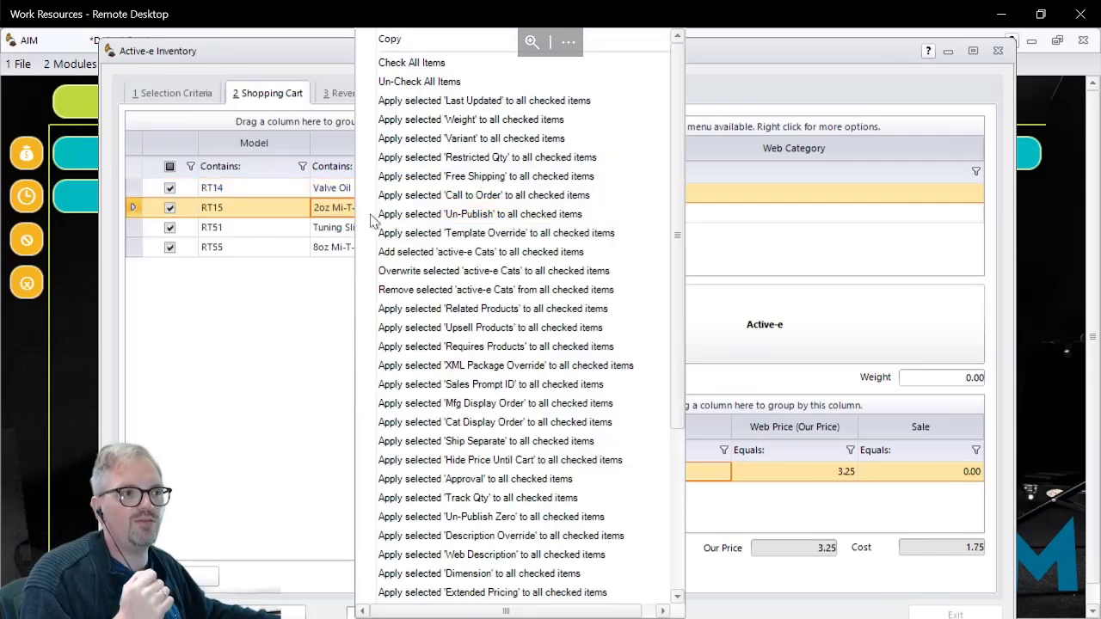
left_click(456, 499)
left_click(411, 189)
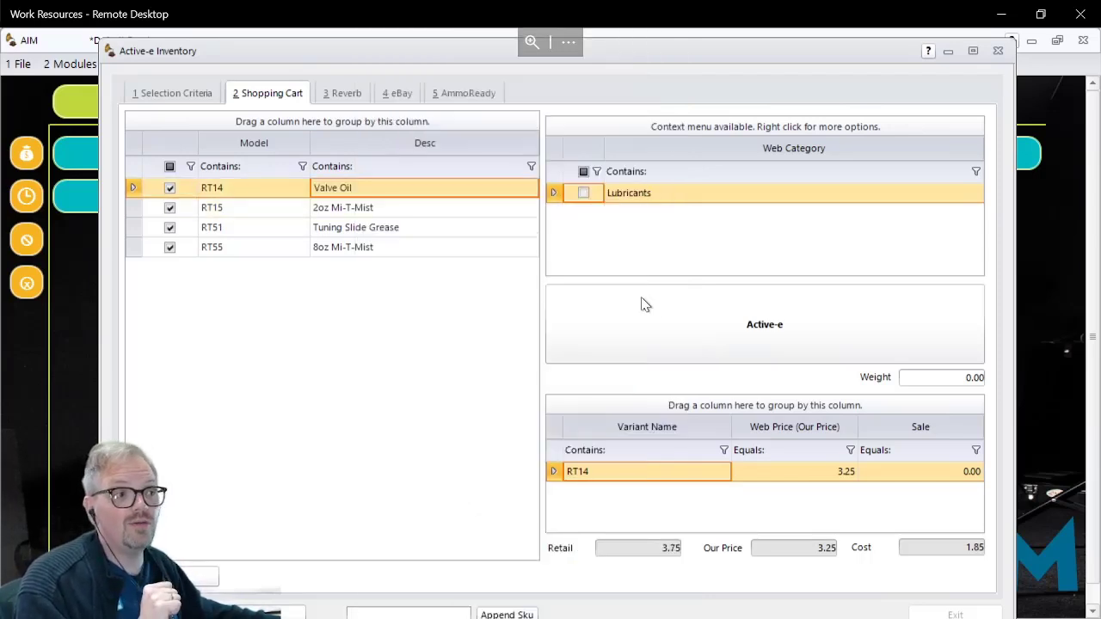
left_click(656, 308)
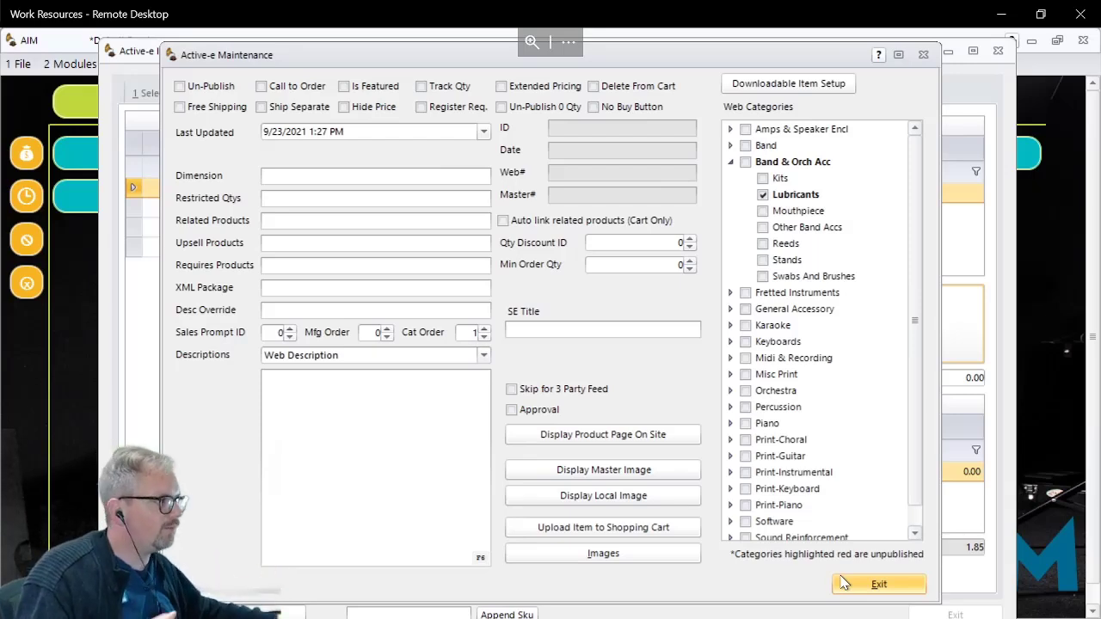
left_click(886, 590)
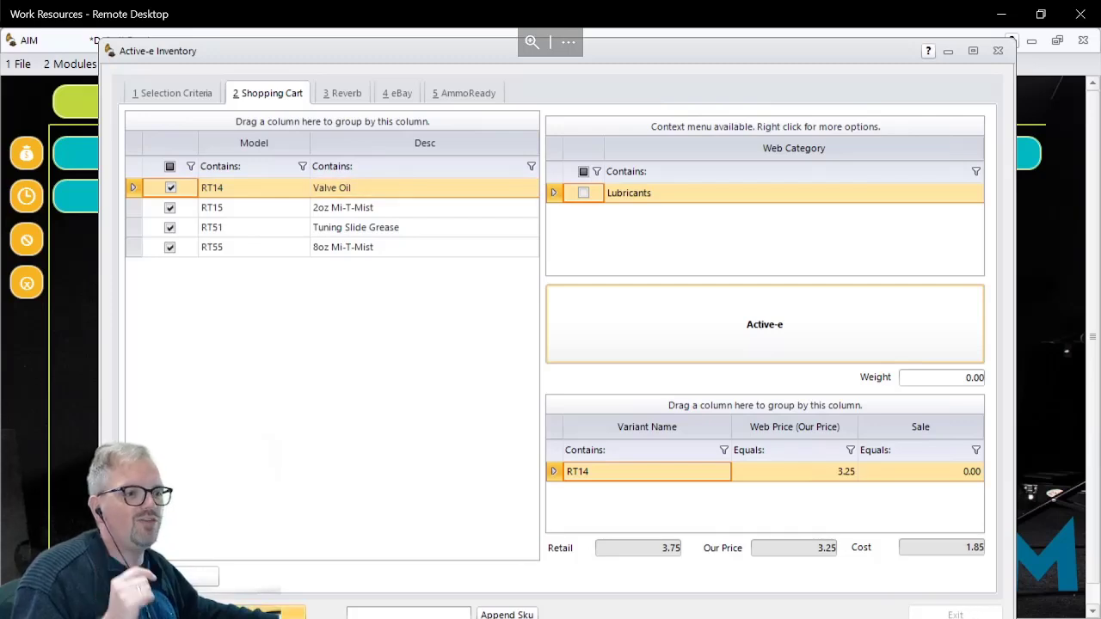
Step: Cancel the current shopping cart inventory selection and exit Active-e Inventory
left_click(289, 613)
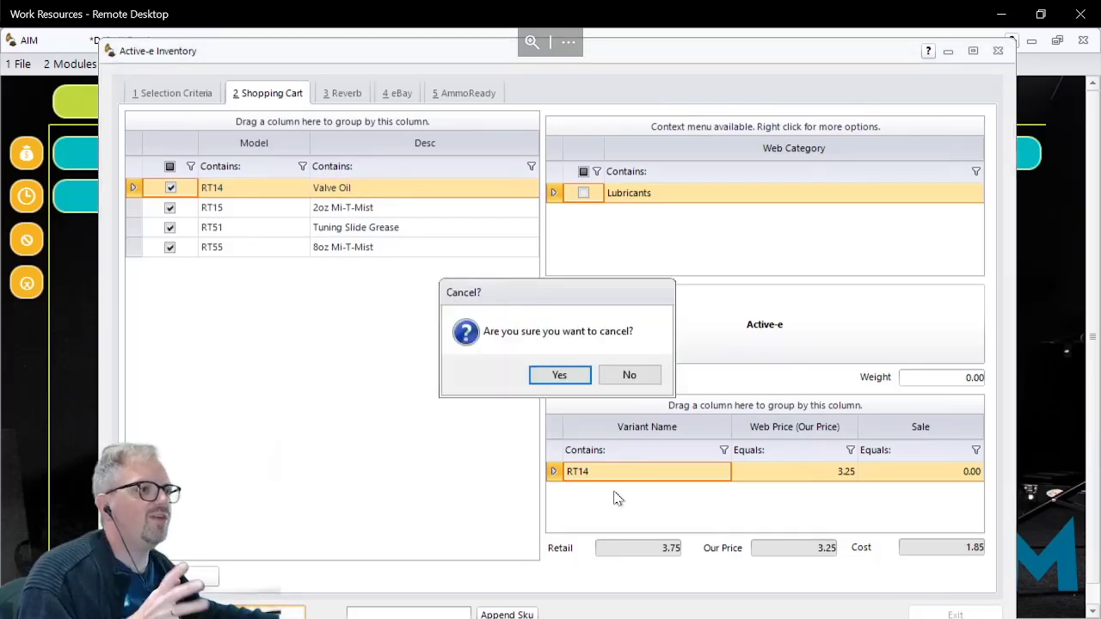
left_click(549, 376)
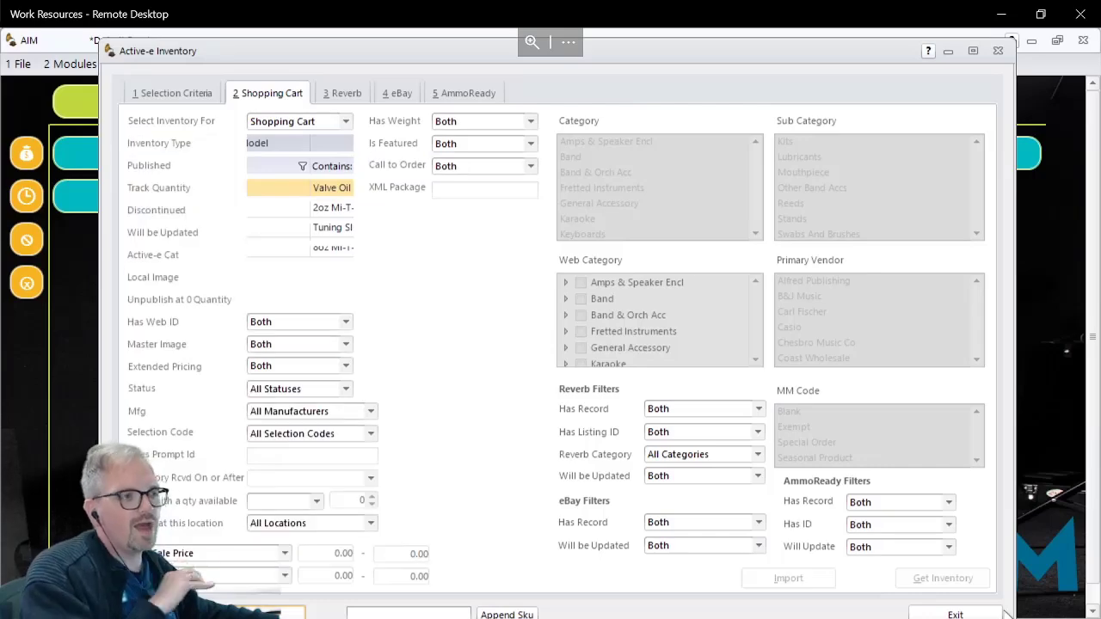
left_click(940, 614)
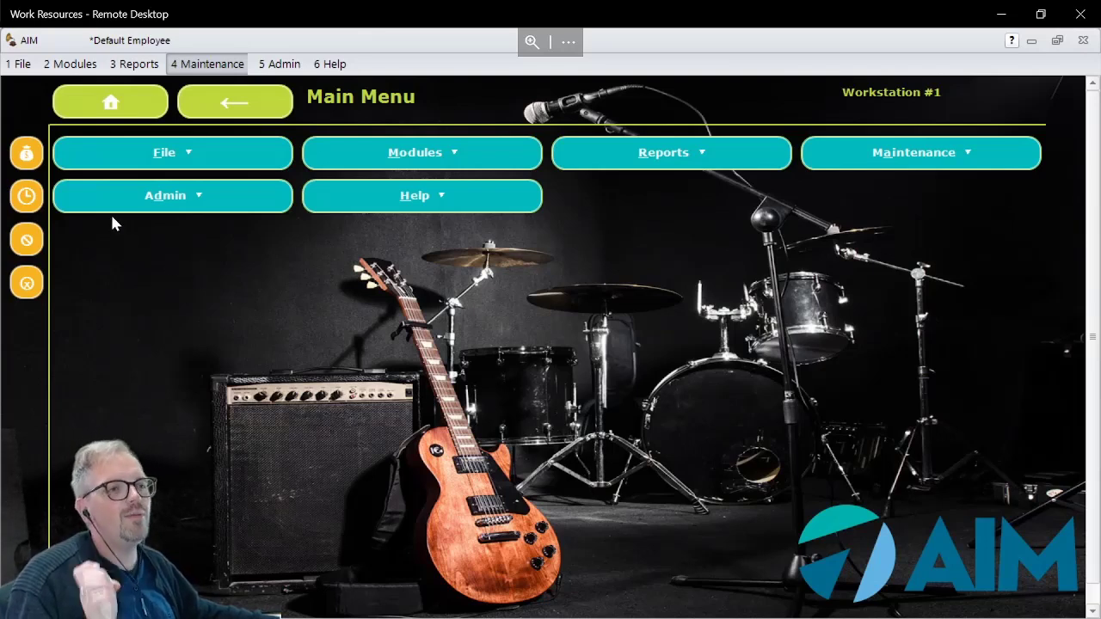
Step: Open Active-e's Import E-Commerce Orders module and reposition its window so the order list and detail fields fit on screen
left_click(80, 65)
mouse_move(101, 431)
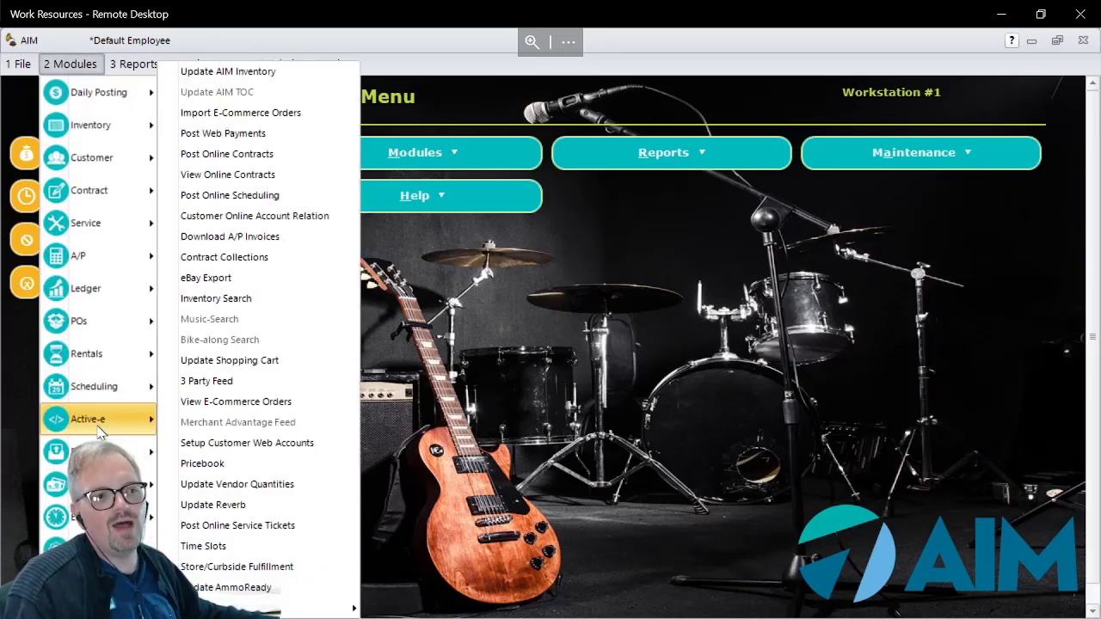
left_click(296, 108)
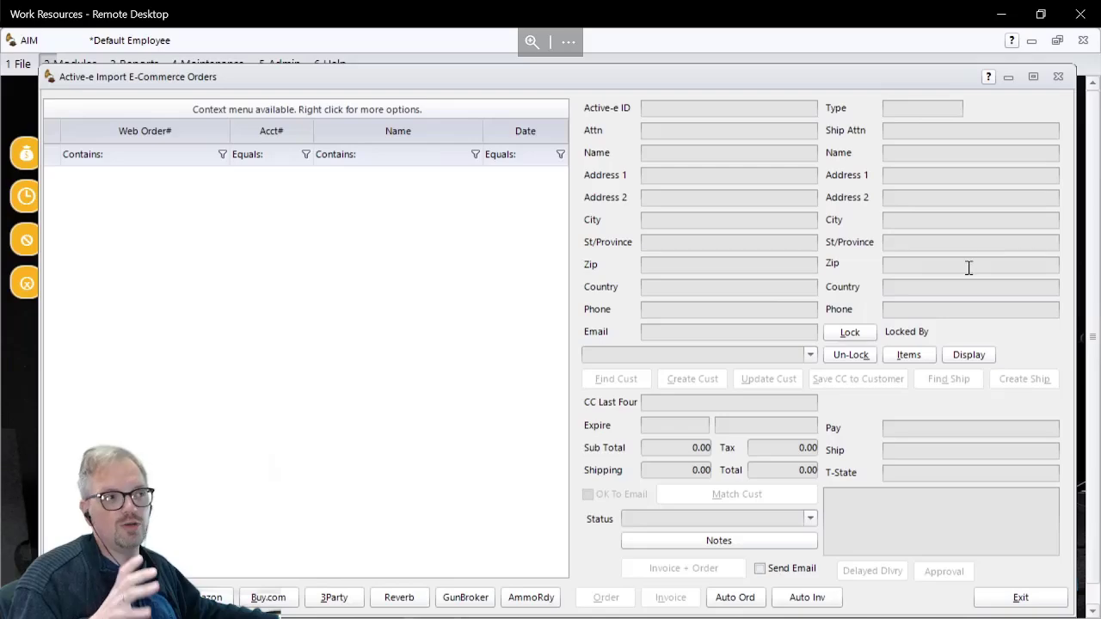
left_click_drag(578, 78, 798, 14)
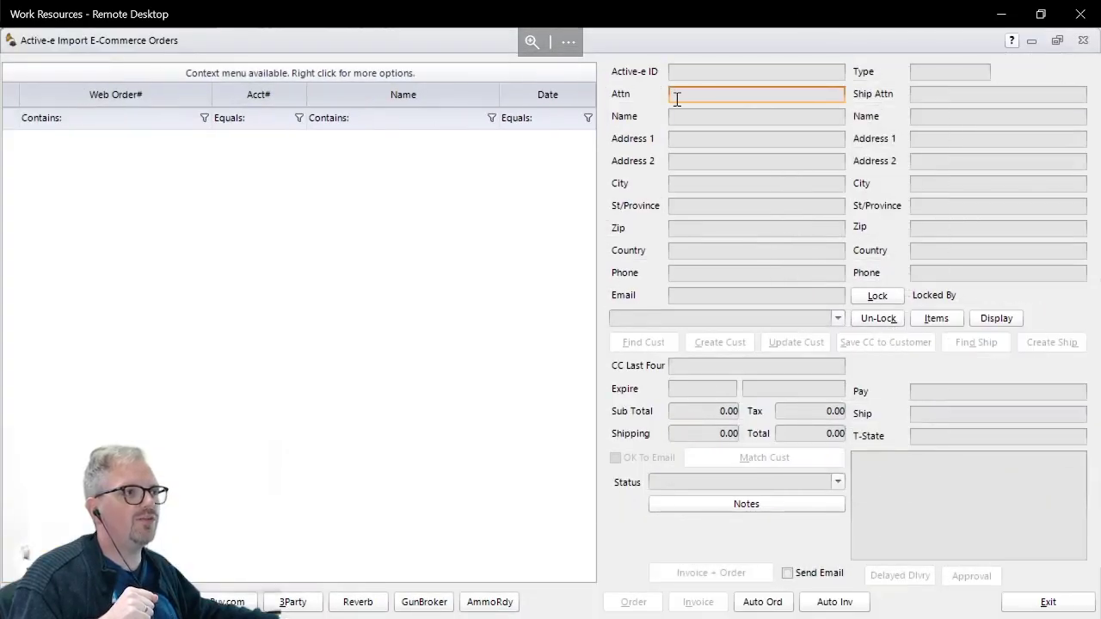
left_click_drag(670, 47, 692, 53)
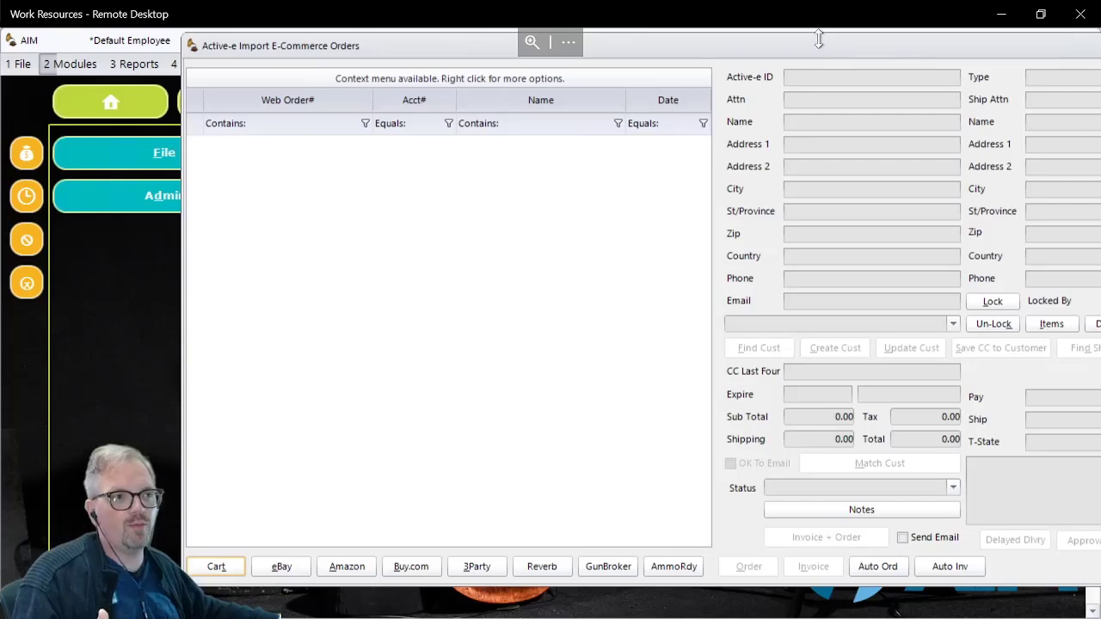
left_click_drag(820, 39, 818, 43)
left_click_drag(671, 54, 529, 63)
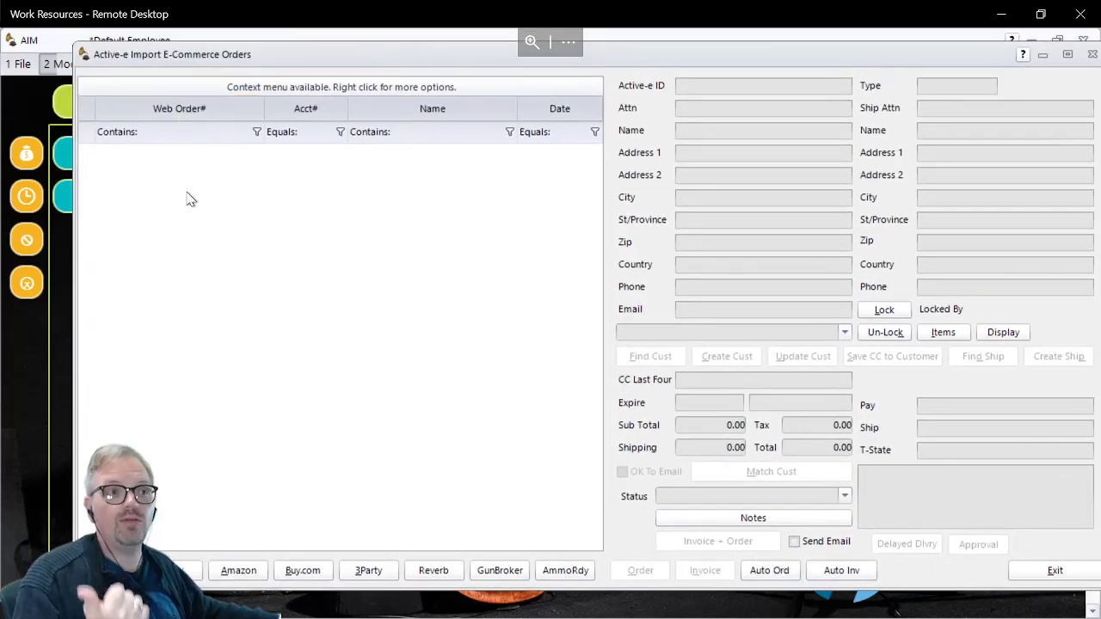
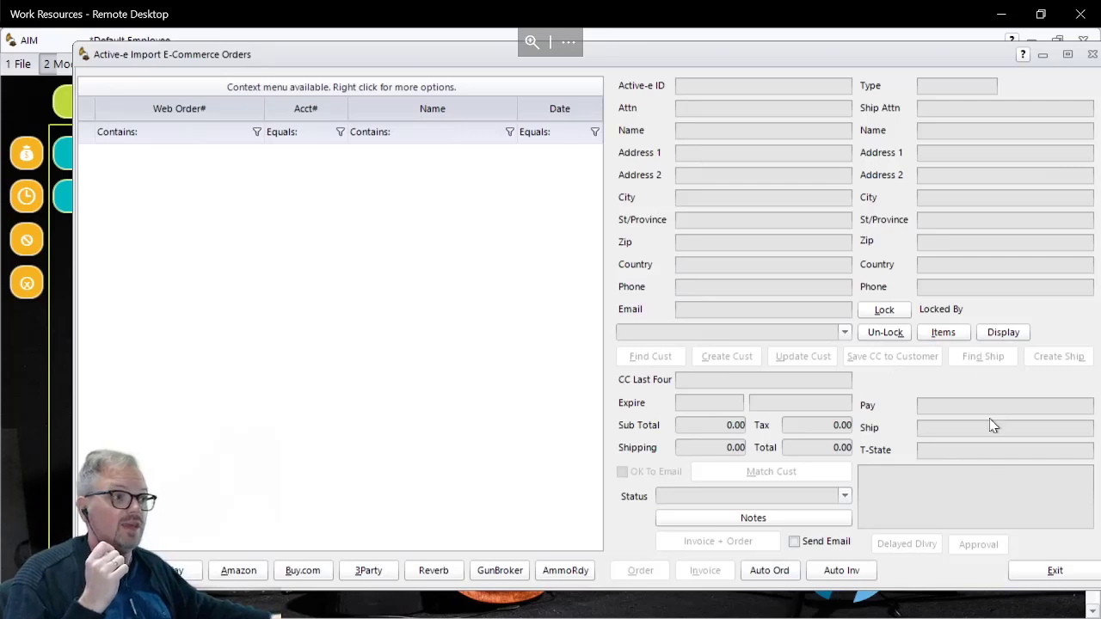
Step: Exit the Import E-Commerce Orders module and return to the main menu
left_click(968, 451)
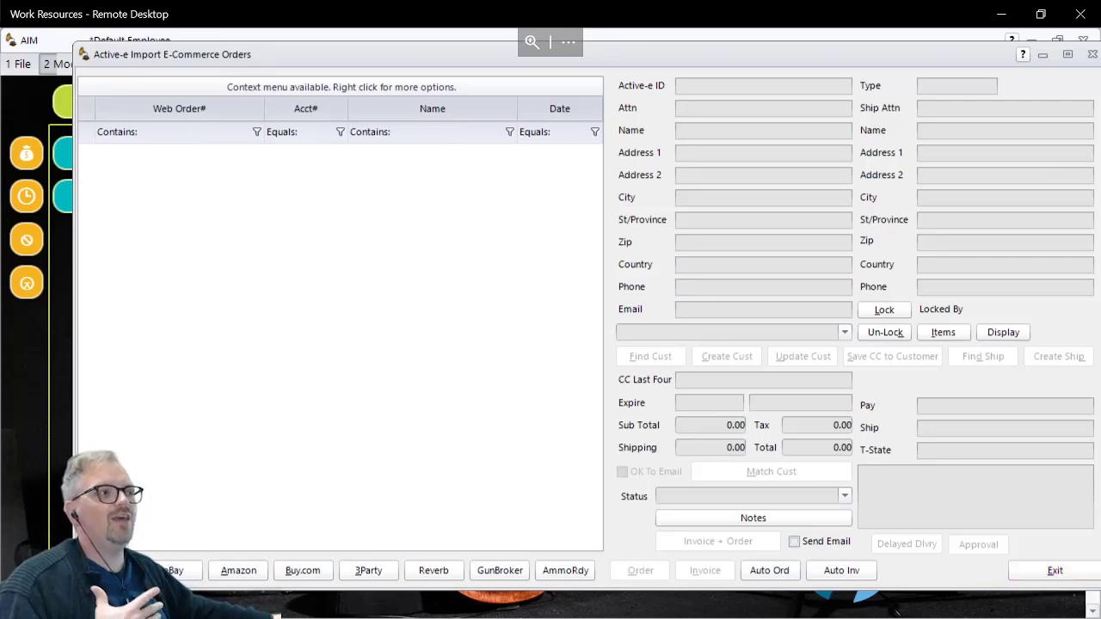
left_click(1059, 572)
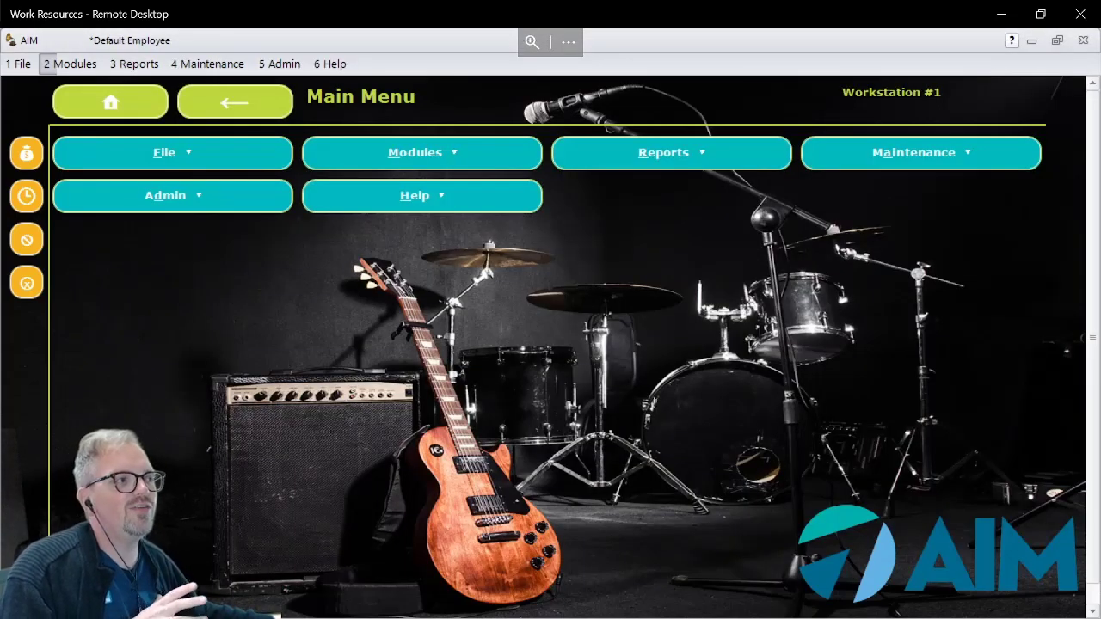